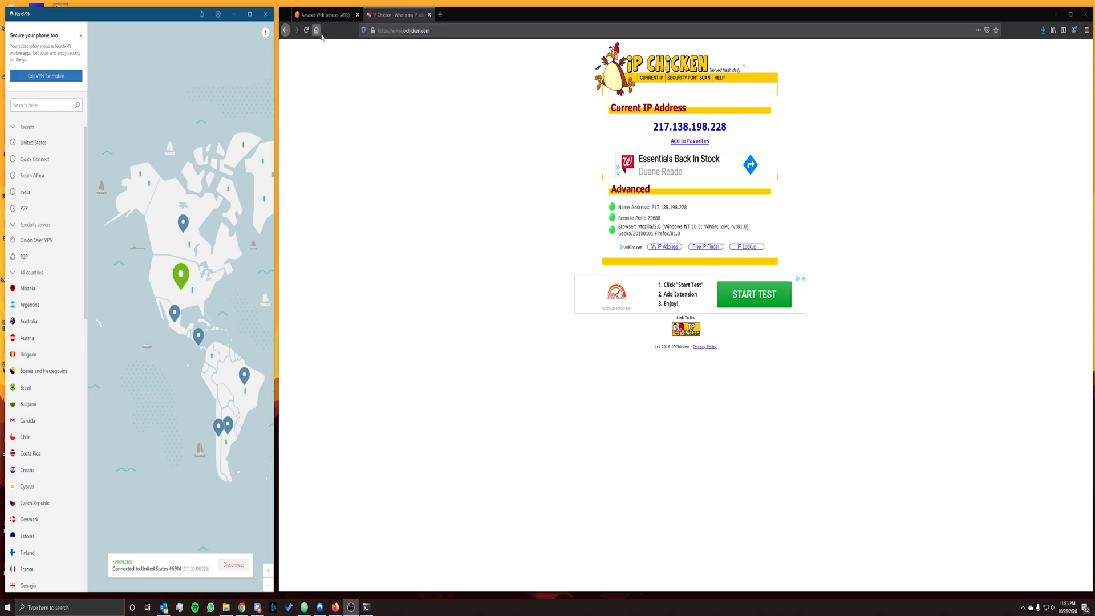
Reload the IP Chicken page and compare its current IP address with the connected NordVPN server's address.
click(306, 30)
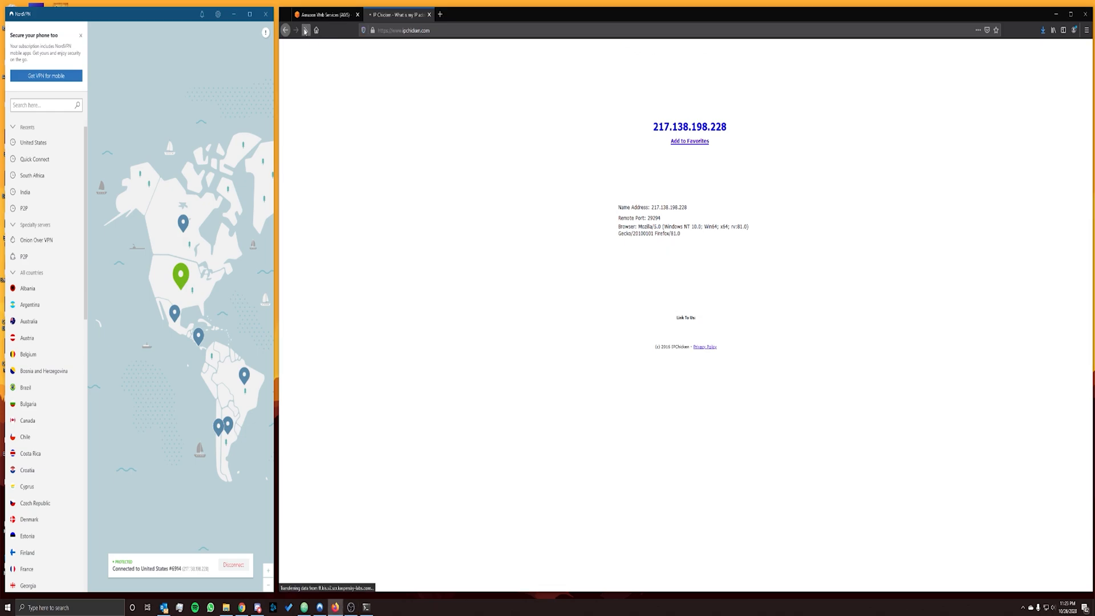
drag(653, 132, 730, 128)
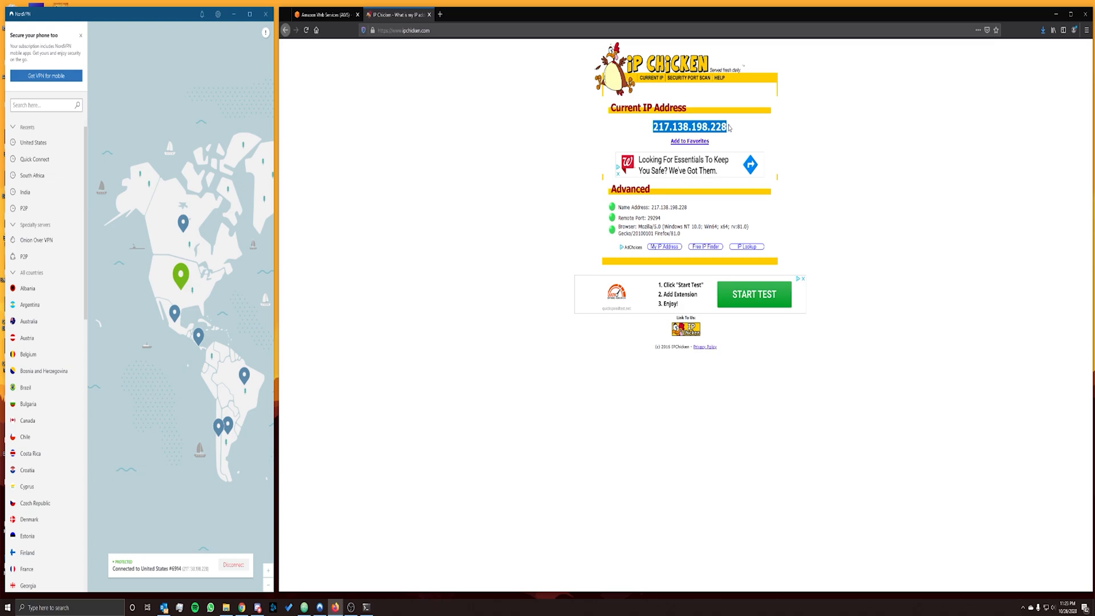
click(447, 171)
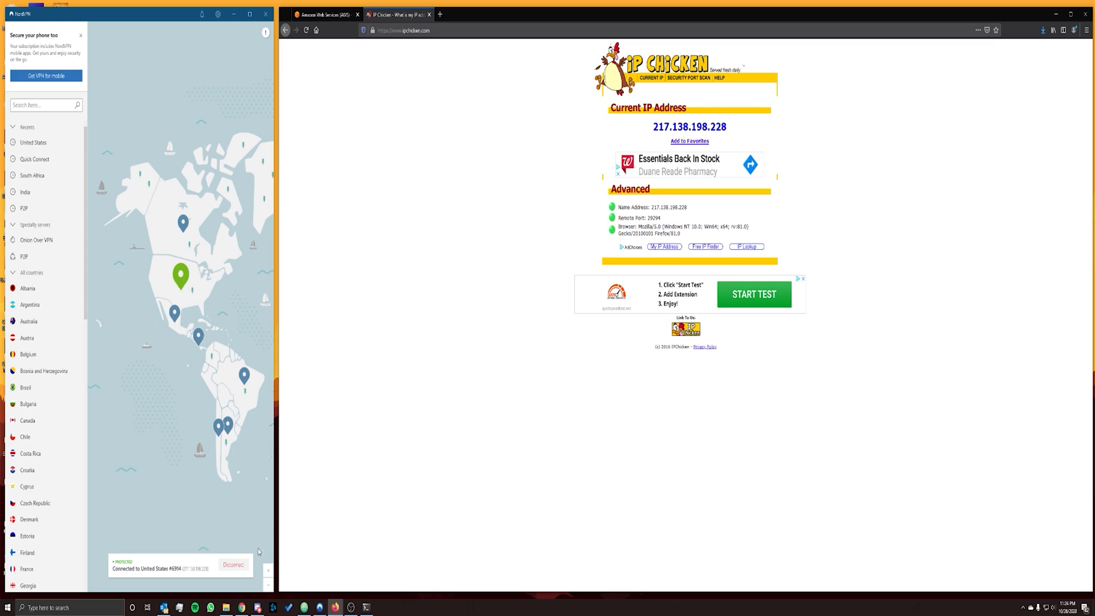
click(190, 572)
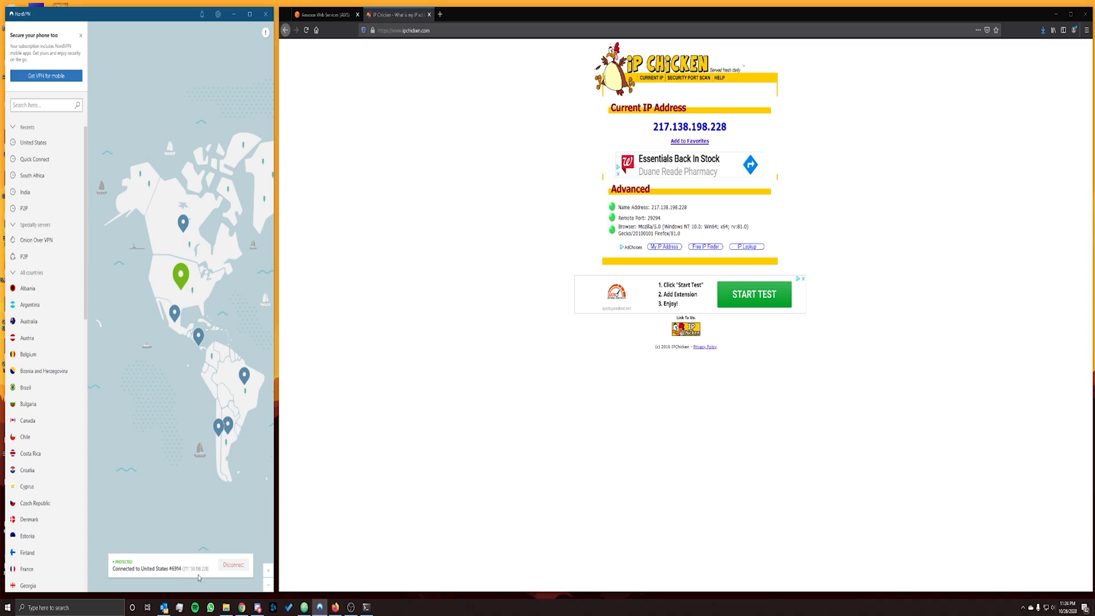
drag(728, 127, 654, 135)
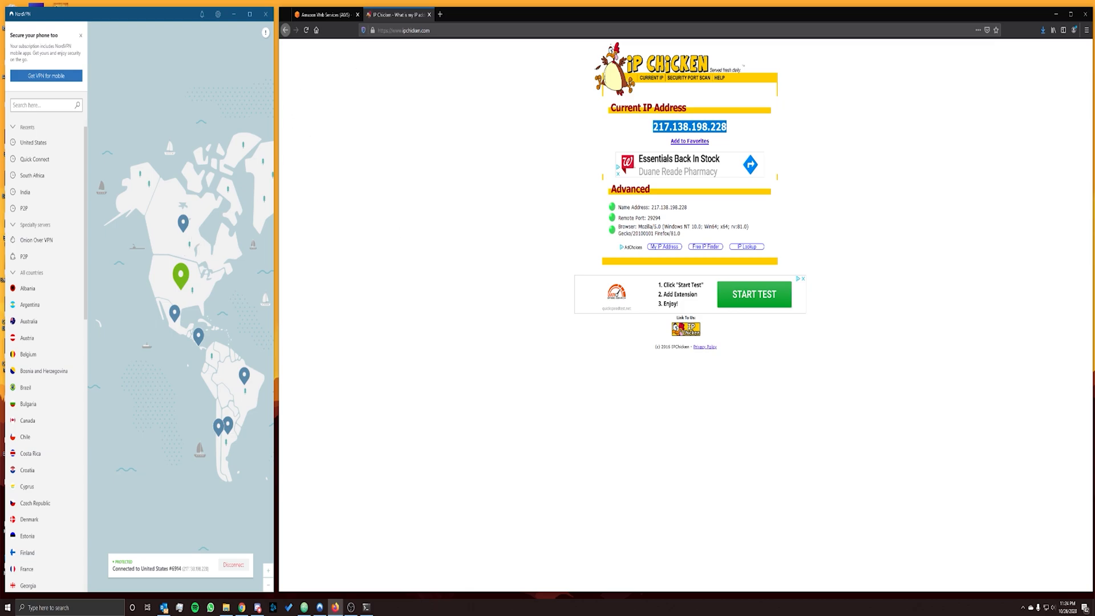
Open tvfplay.com in a new browser tab.
key(ctrl+t)
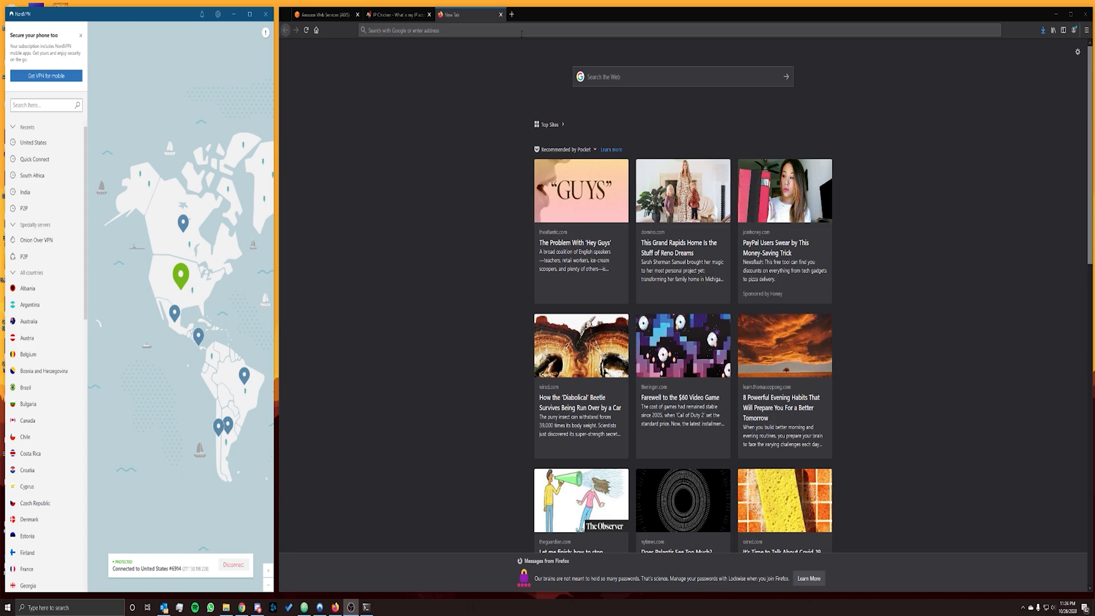
click(521, 35)
text(tvfplay.com/)
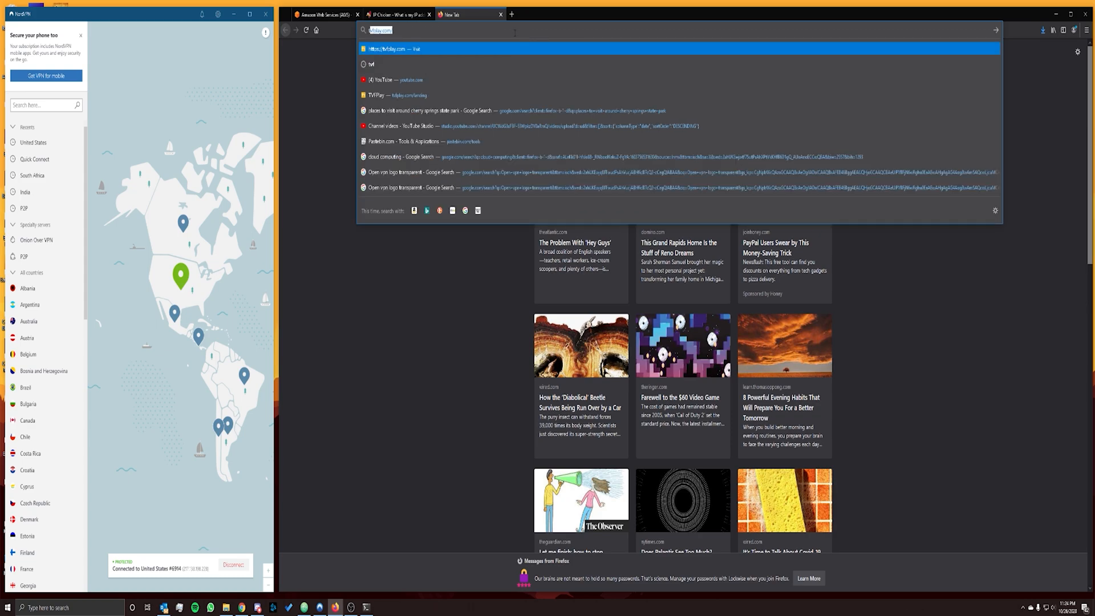
click(415, 50)
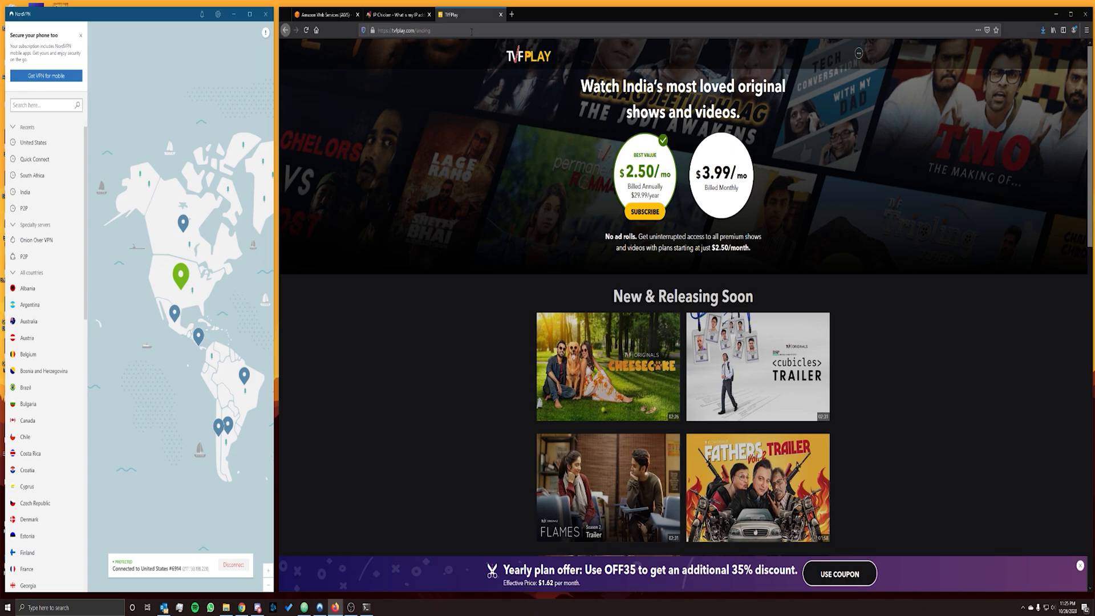
Look over the TVF Play landing page and dismiss the yearly plan coupon banner.
scroll(935, 281, down, 1)
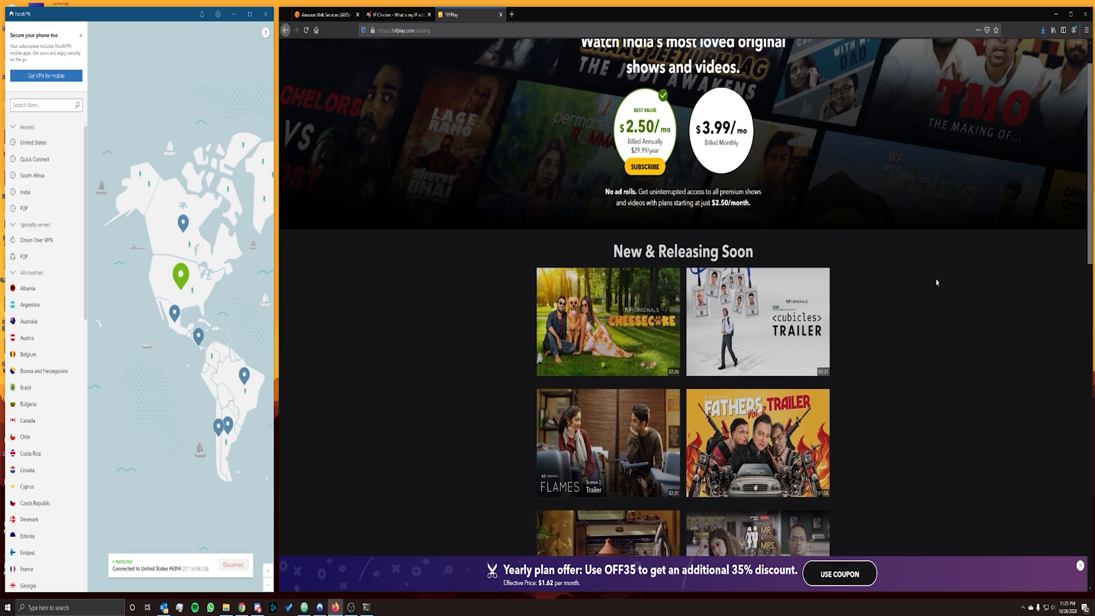
scroll(928, 285, up, 1)
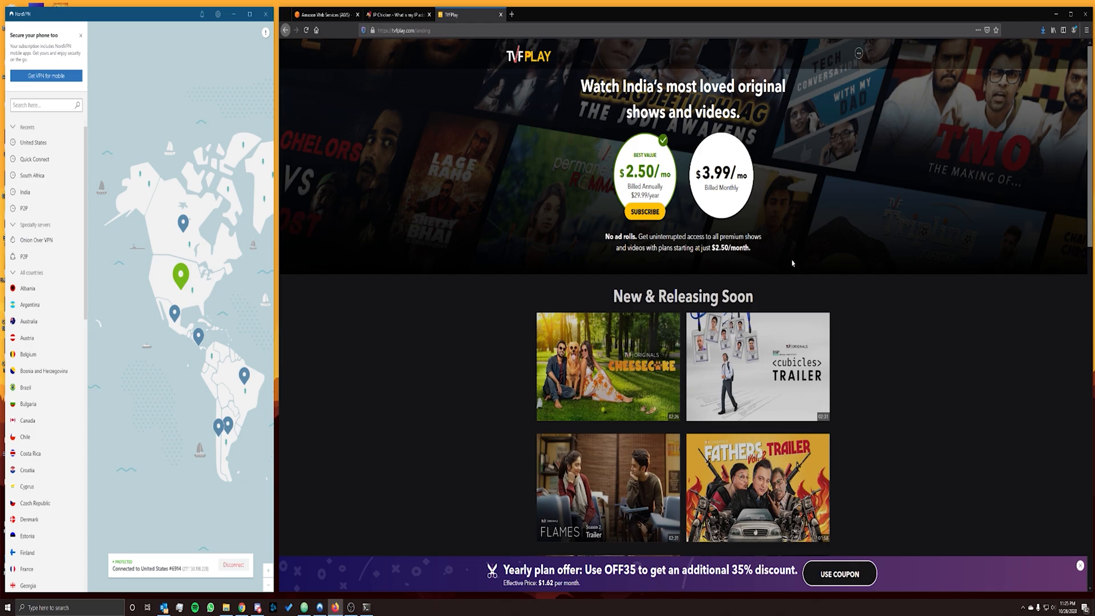
click(1080, 565)
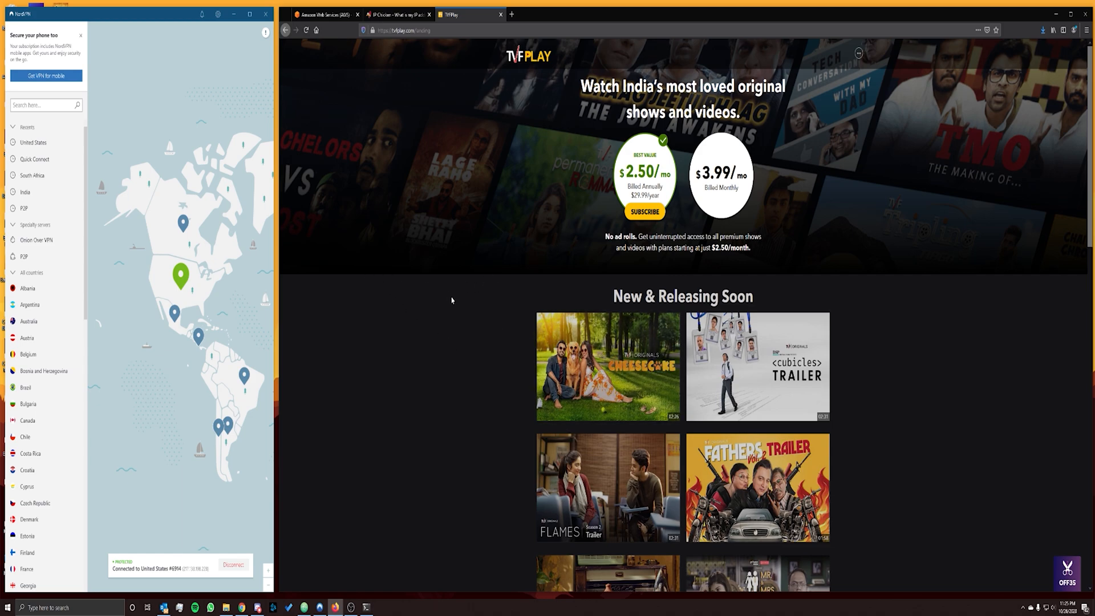
Switch to NordVPN and connect to the India server on the world map.
drag(248, 332, 129, 345)
drag(240, 365, 115, 374)
drag(189, 392, 216, 398)
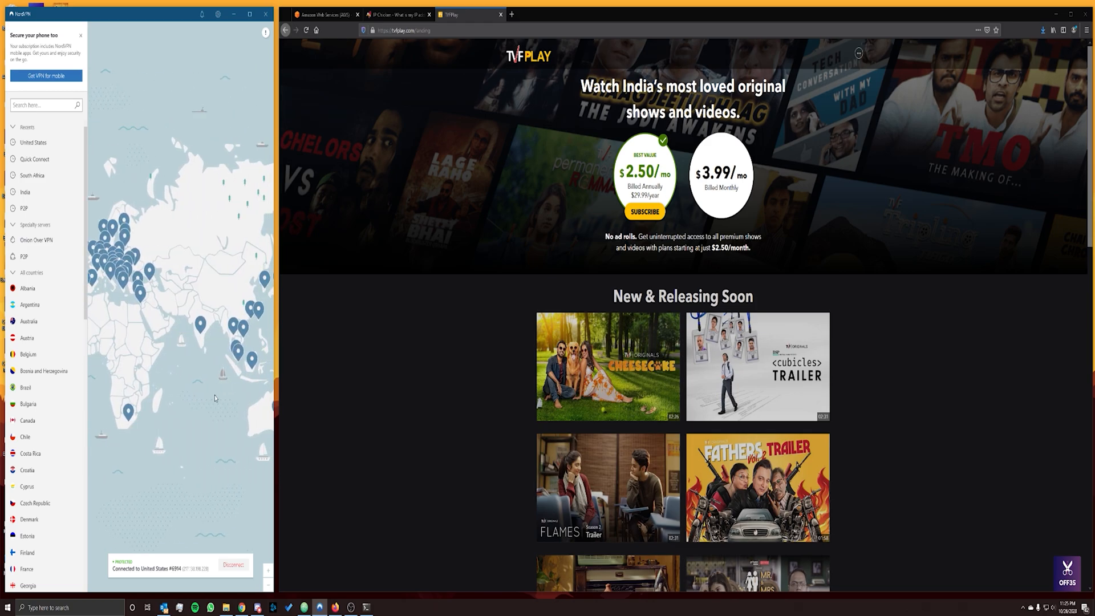
click(200, 318)
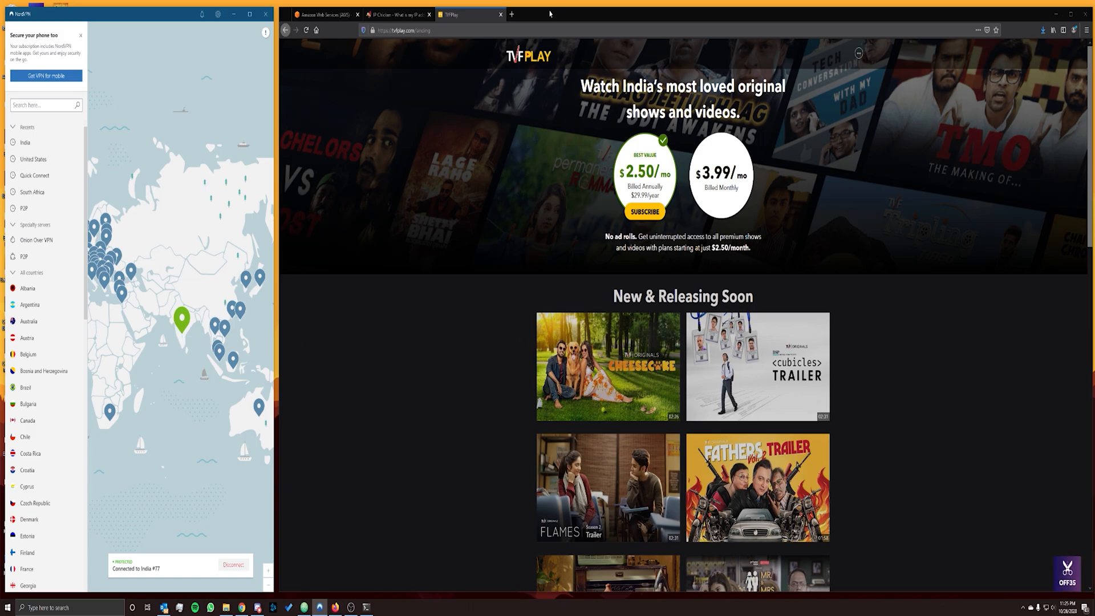
Load tvfplay.com again in another new browser tab while connected through India.
click(512, 14)
text(tvfplay.com/)
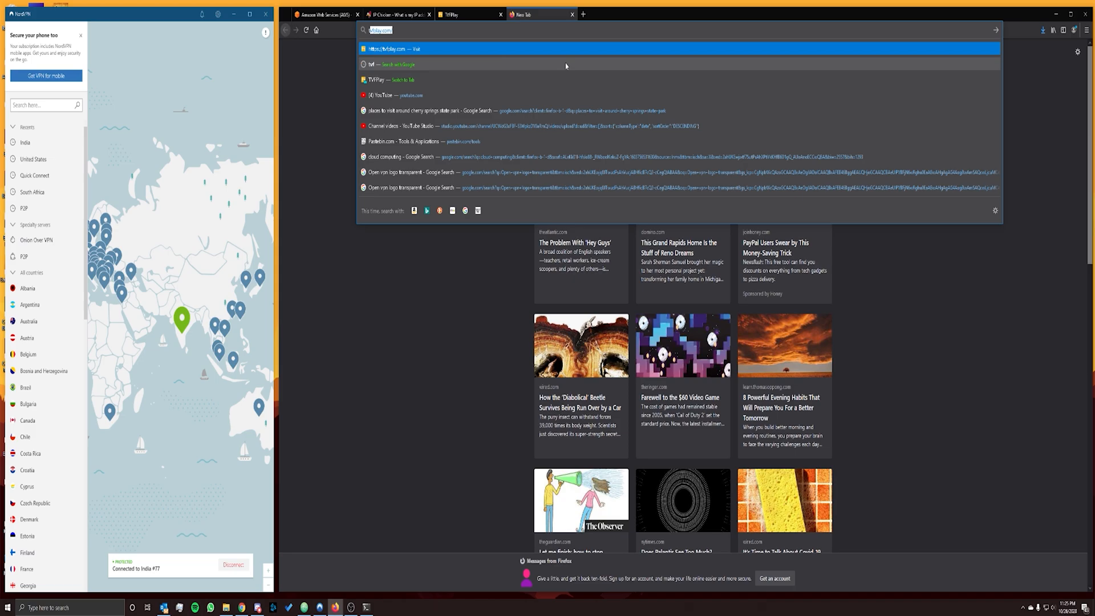
key(Return)
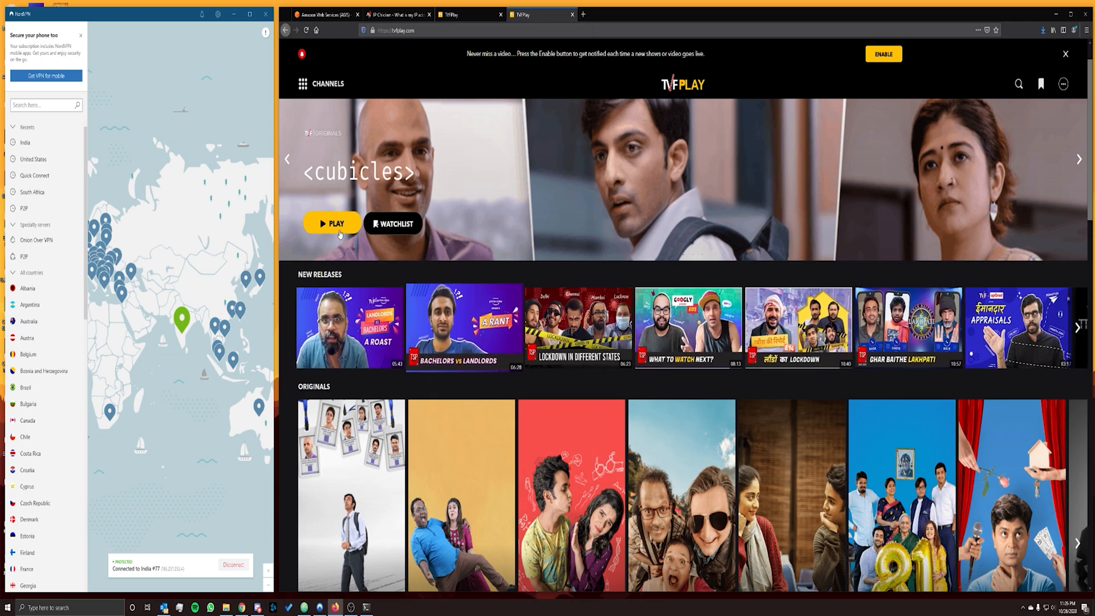
Browse the shows on the India version of TVF Play and compare it with the earlier landing page tab.
scroll(575, 403, down, 2)
scroll(575, 403, down, 2)
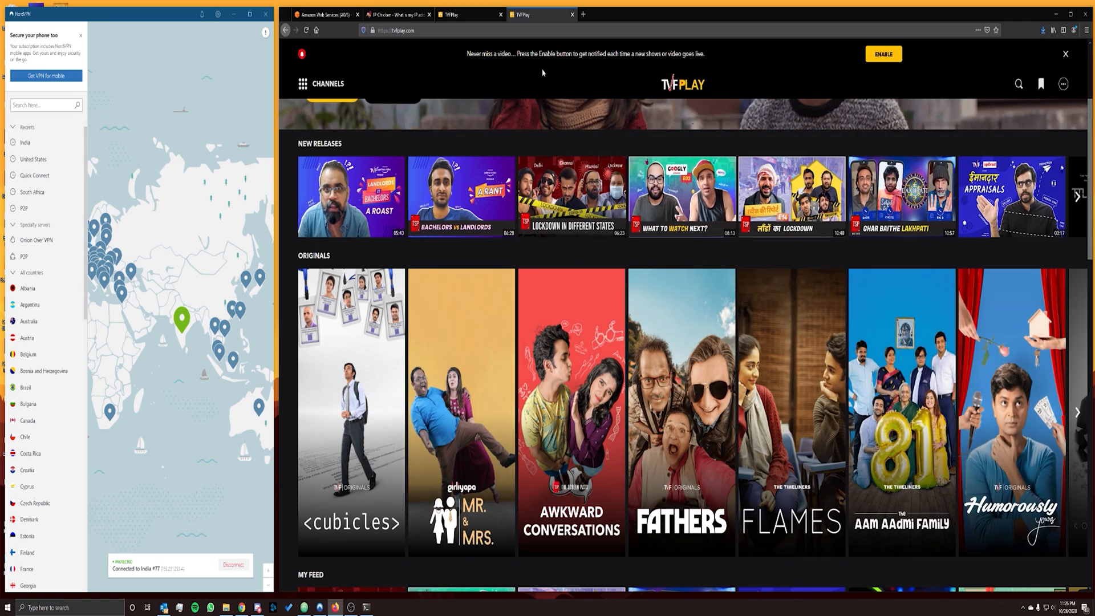
scroll(853, 428, up, 3)
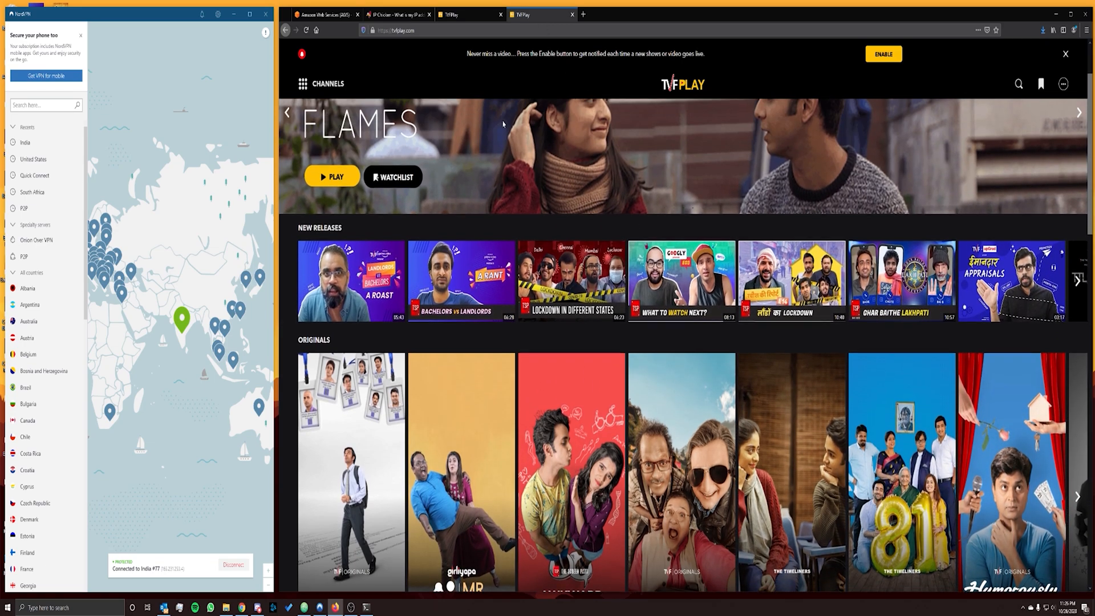
scroll(853, 428, down, 2)
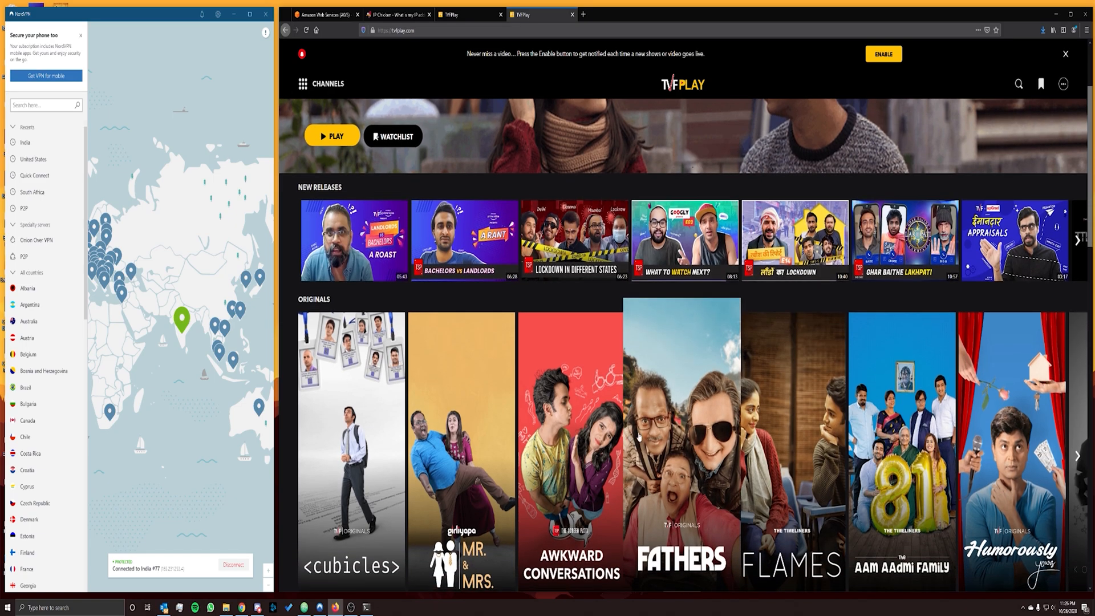
scroll(858, 424, up, 4)
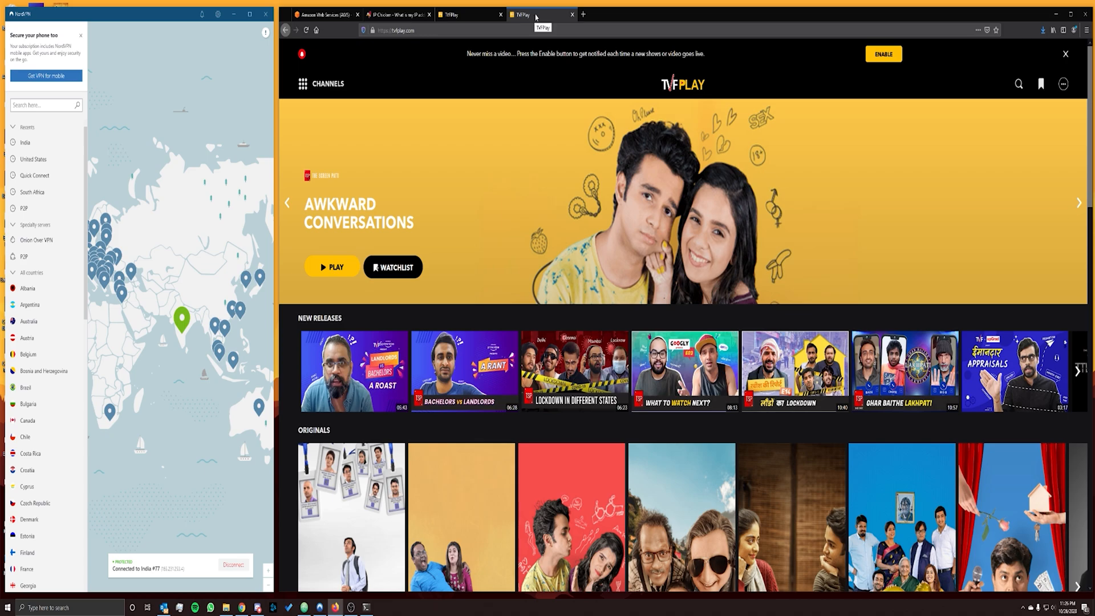
key(ctrl+Page_Up)
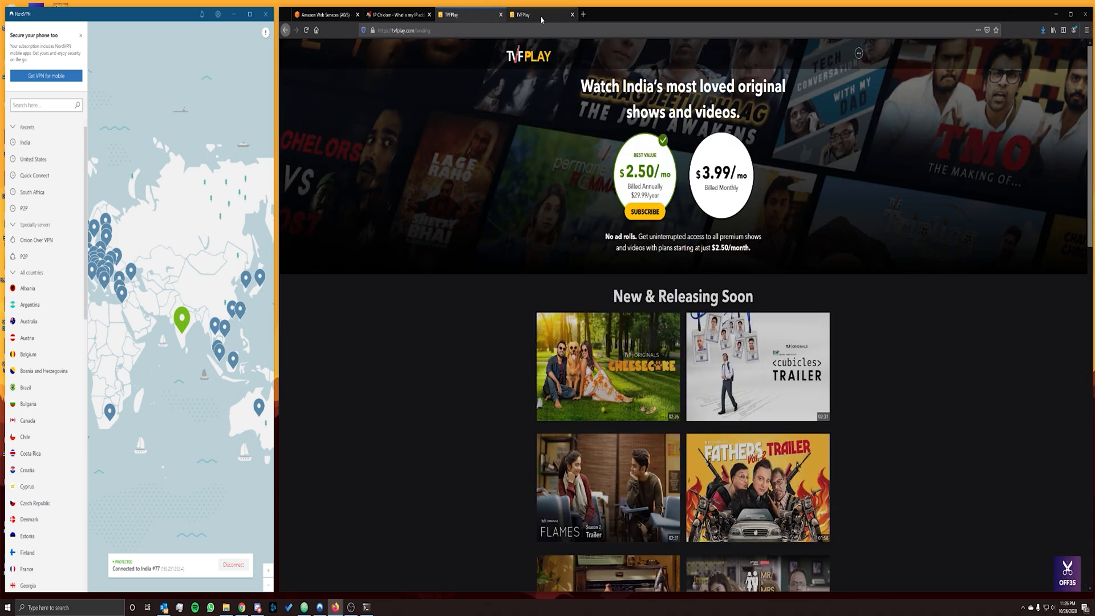
click(542, 20)
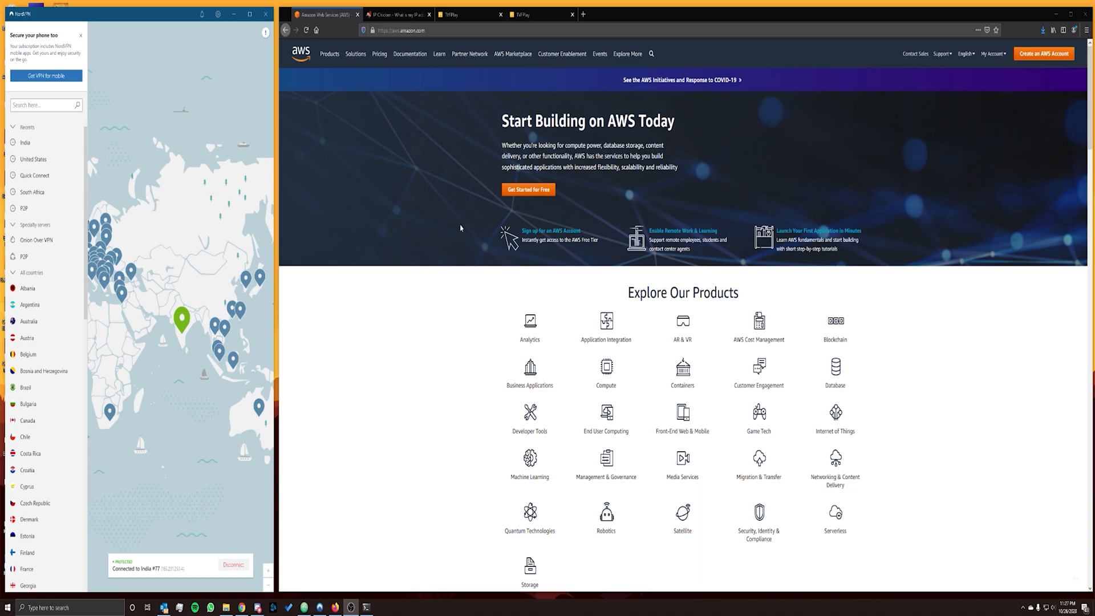
View the AWS Free Tier page through the Get Started for Free offer on the AWS homepage.
click(531, 193)
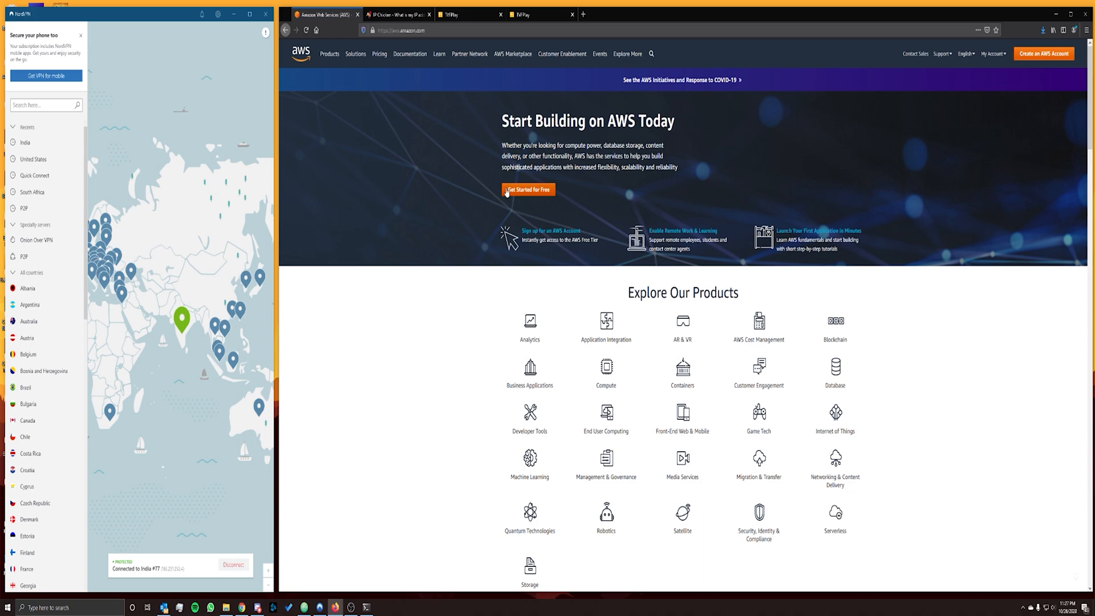
click(532, 195)
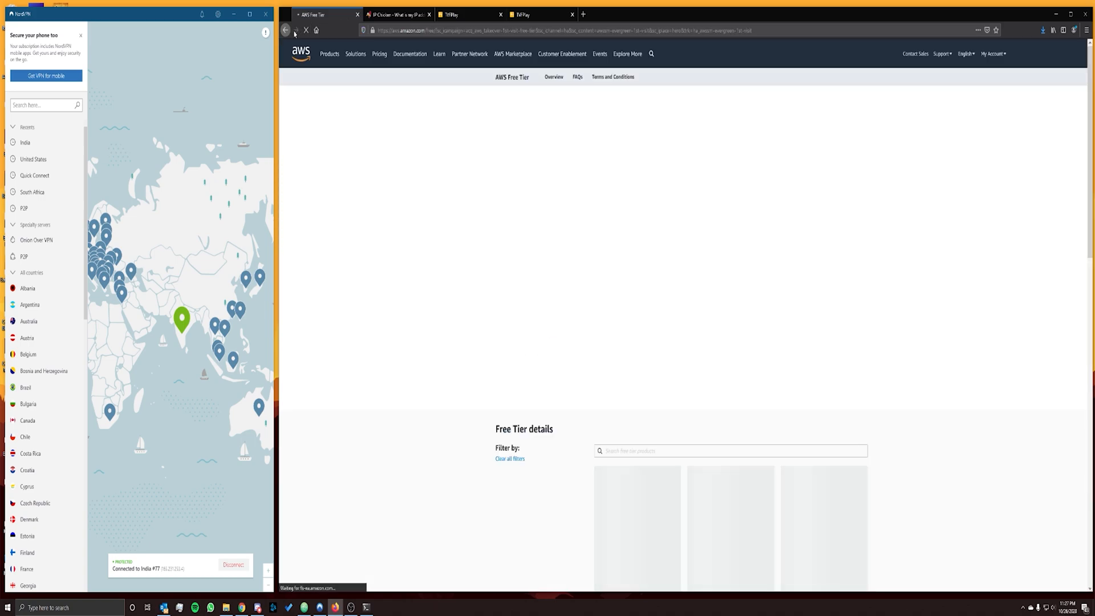
mouse_move(997, 58)
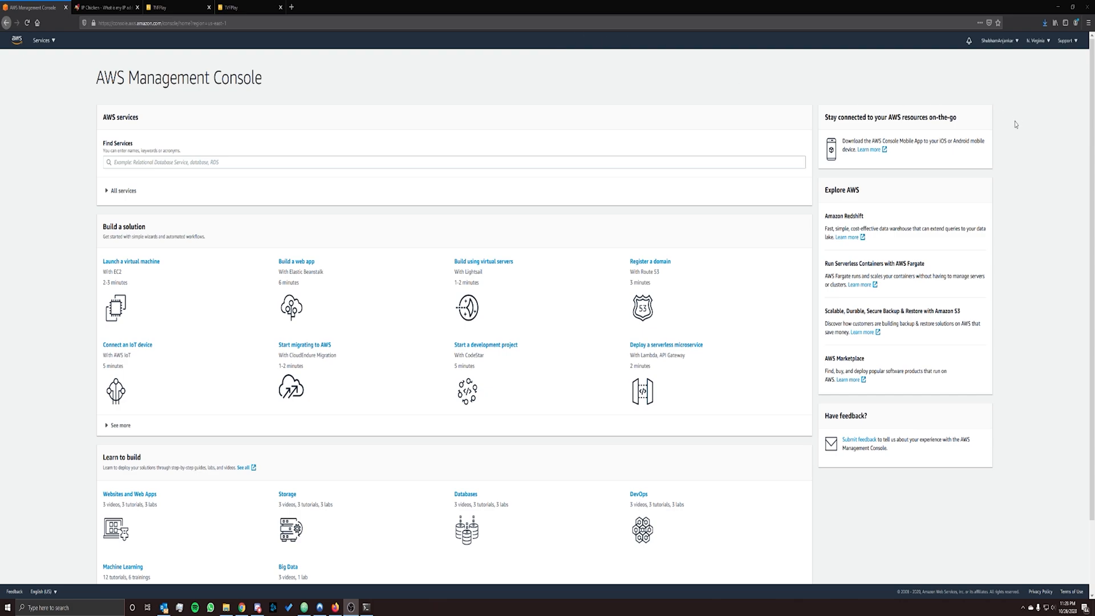
Switch the AWS Management Console region to Asia Pacific (Mumbai) ap-south-1.
click(1040, 42)
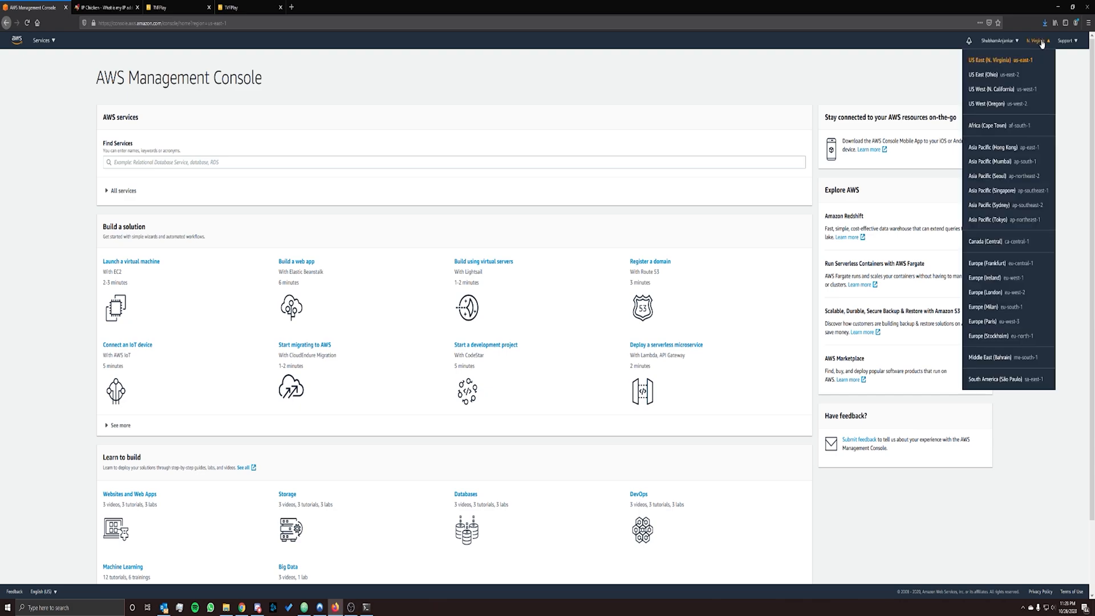
click(998, 163)
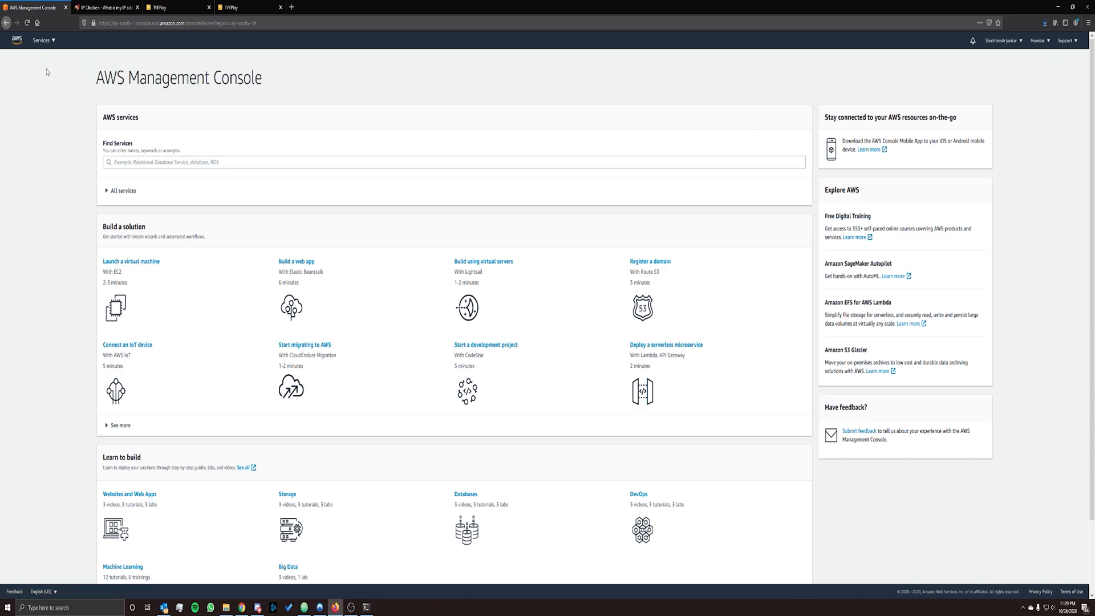
Open the EC2 service and start the wizard for launching a new instance.
click(49, 42)
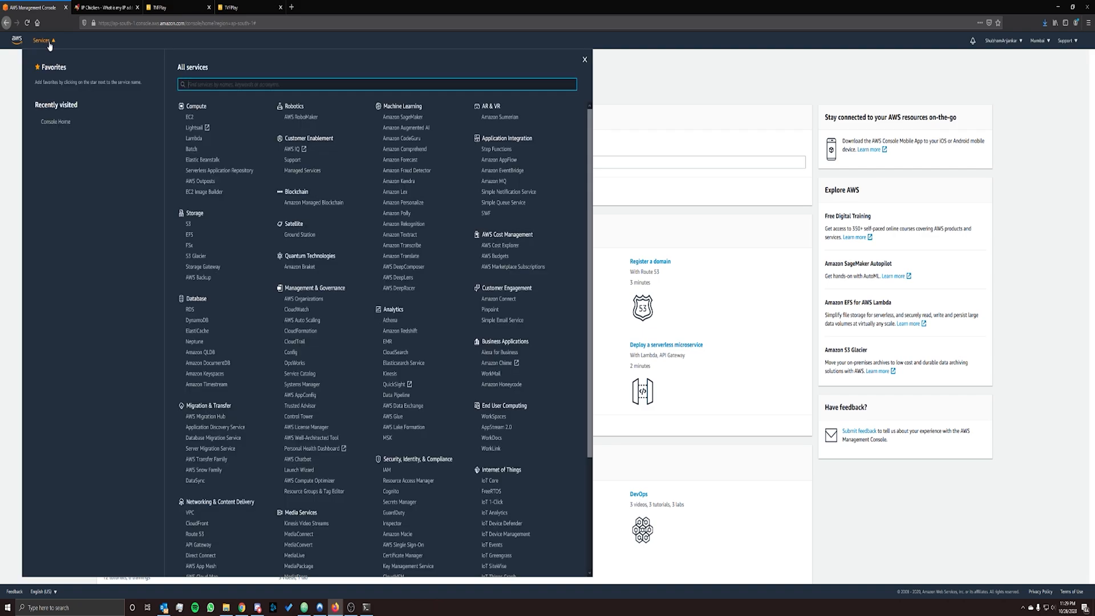
click(190, 118)
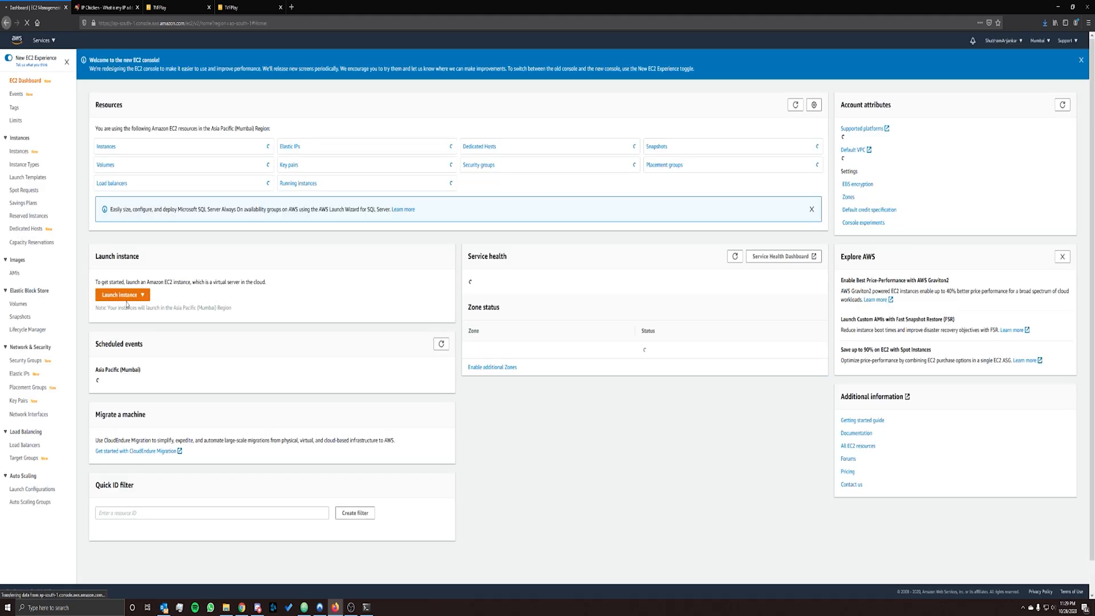
click(126, 295)
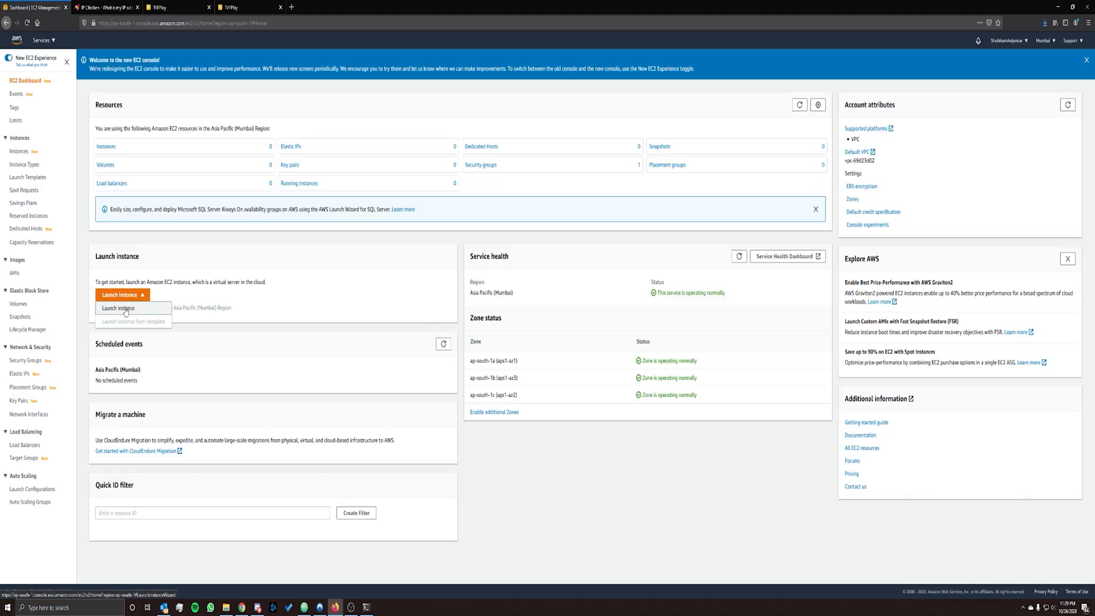
click(126, 312)
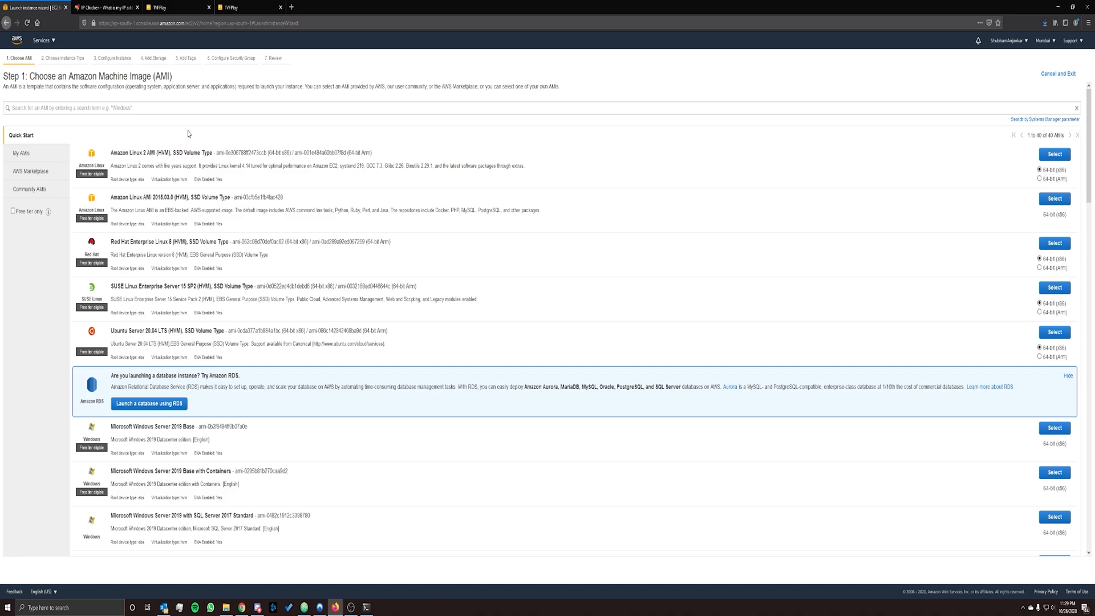
Search the AWS Marketplace images for "openvpn".
click(38, 173)
click(89, 107)
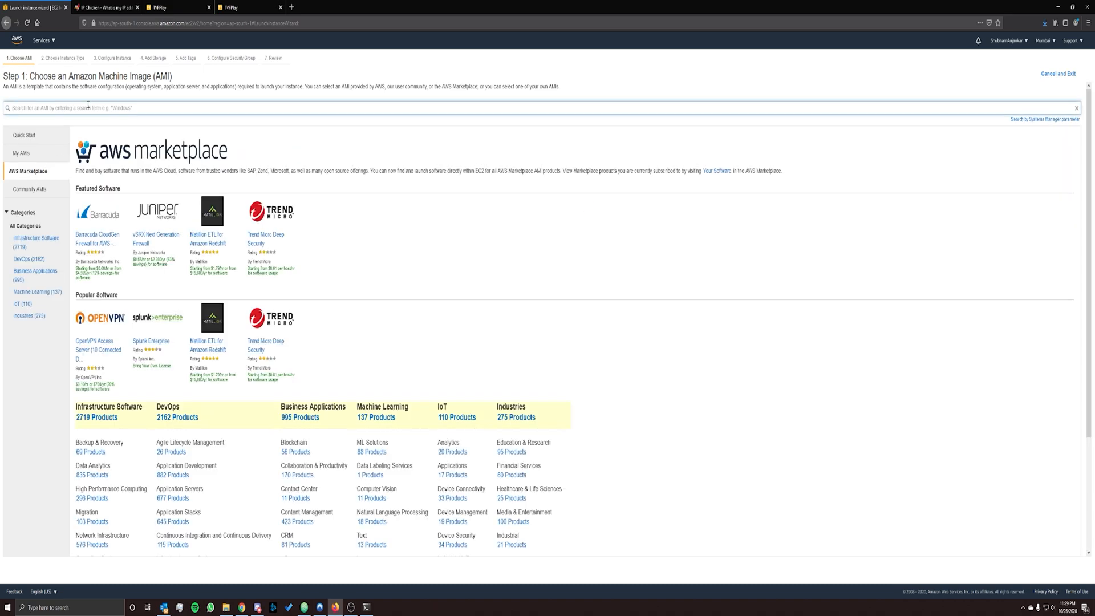
text(d)
text(penvpn)
key(Return)
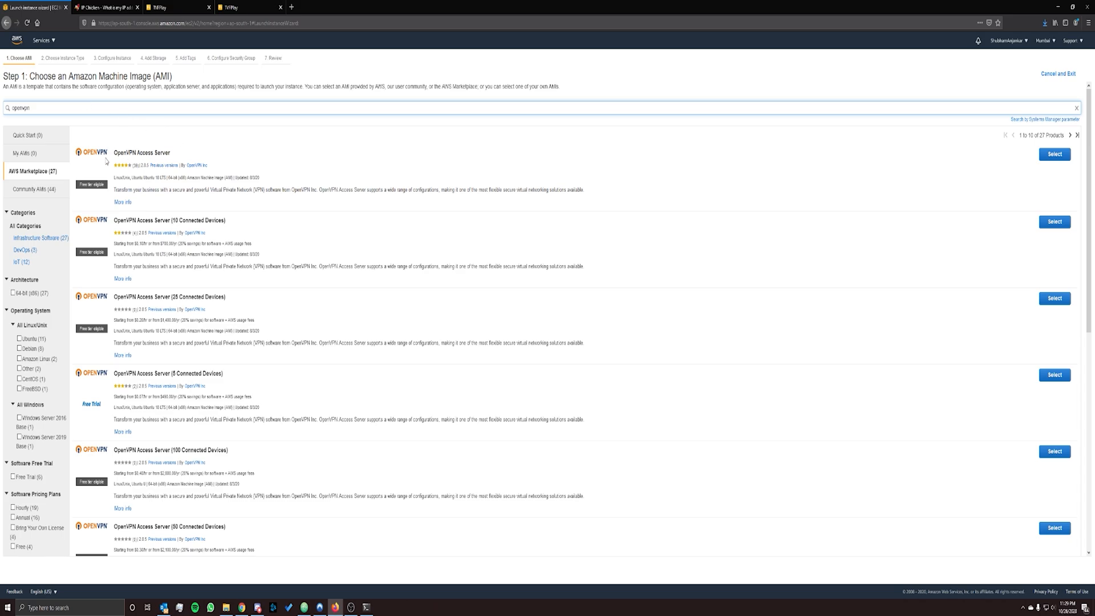
Choose the free tier eligible OpenVPN Access Server image without a connected-devices plan for the instance.
drag(113, 153, 176, 153)
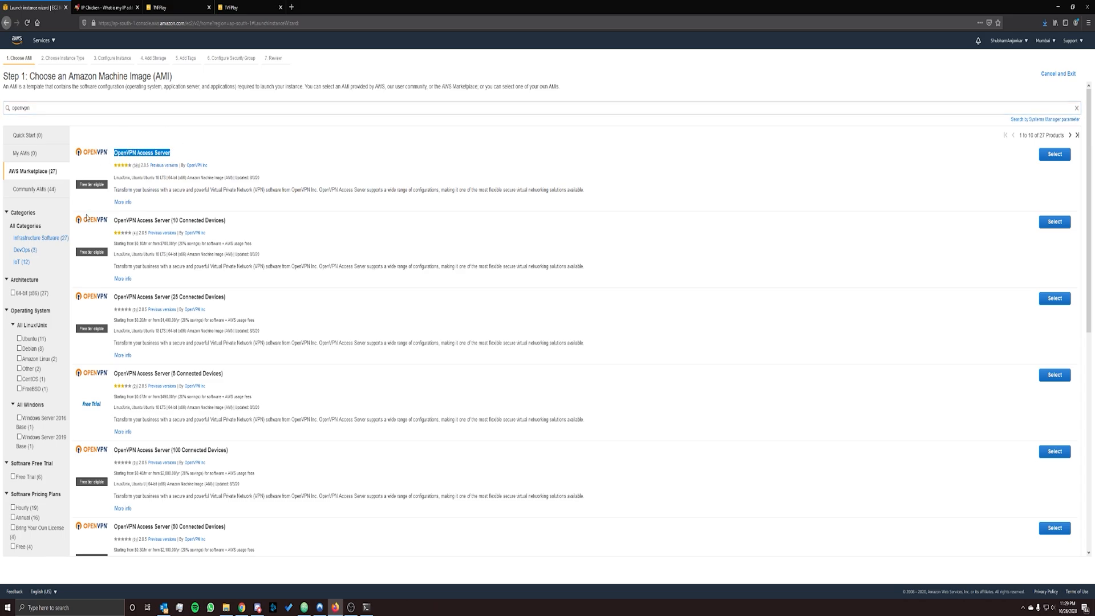
drag(81, 183, 103, 184)
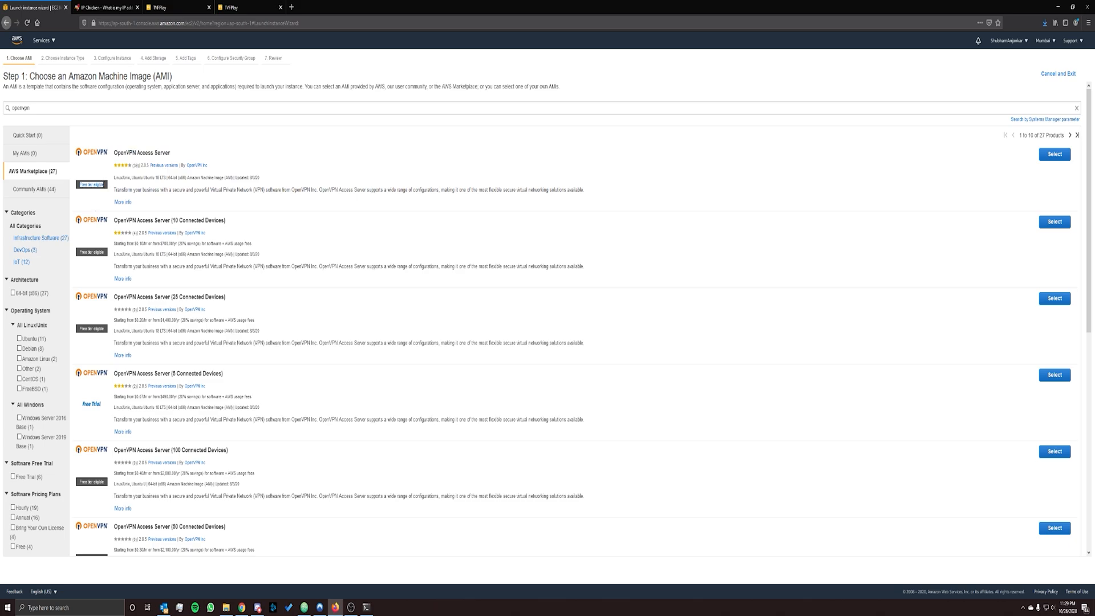
click(93, 203)
click(1057, 157)
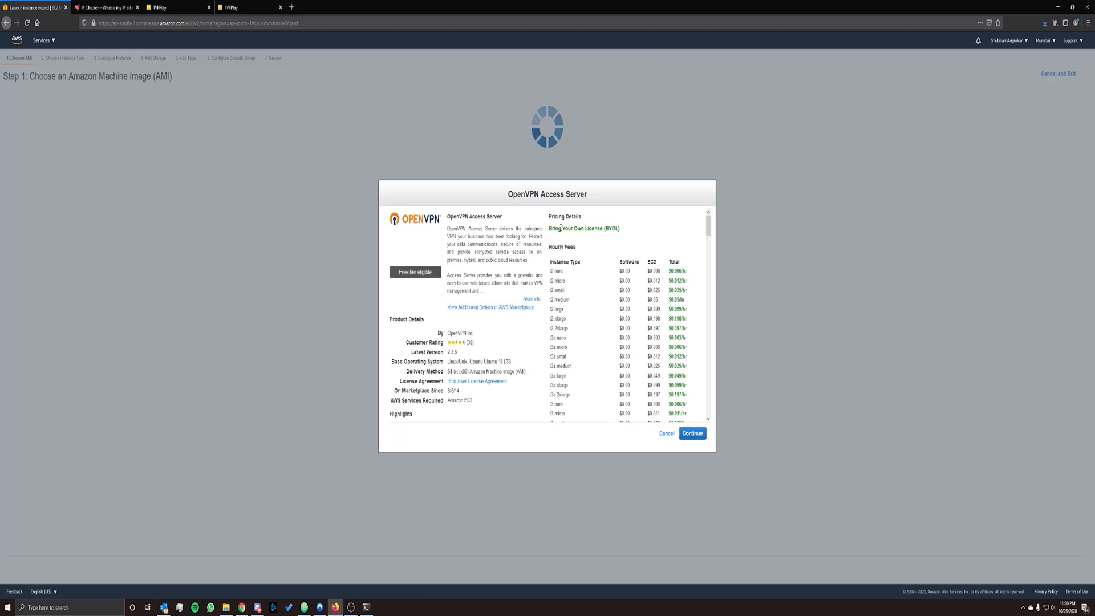
Accept the OpenVPN Access Server pricing, choose the free tier eligible t2.micro instance type and proceed to the launch review.
scroll(706, 232, down, 3)
scroll(706, 232, up, 3)
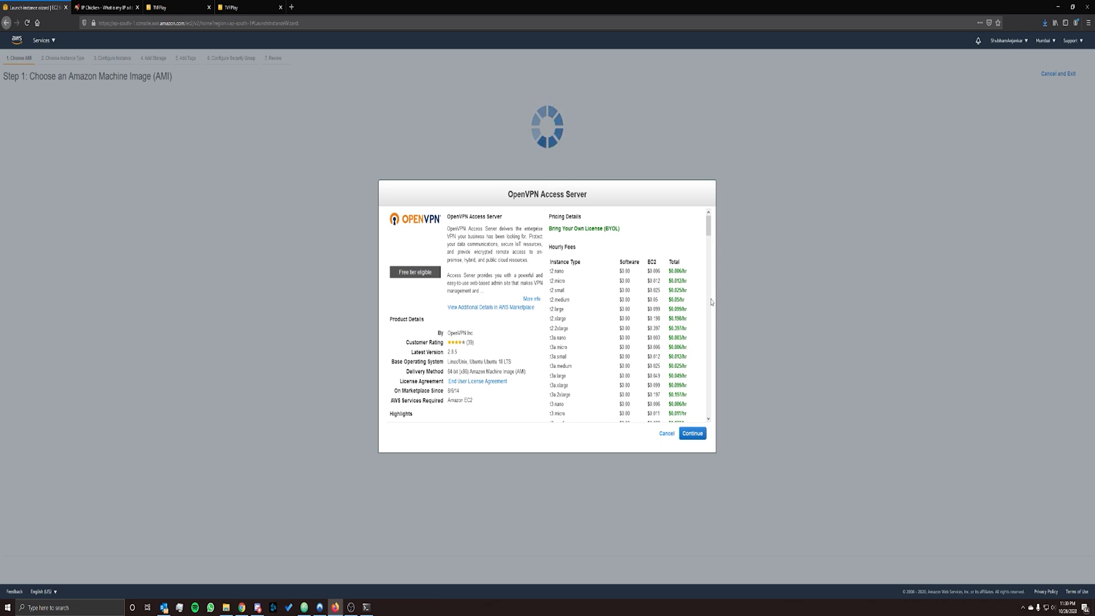
click(692, 433)
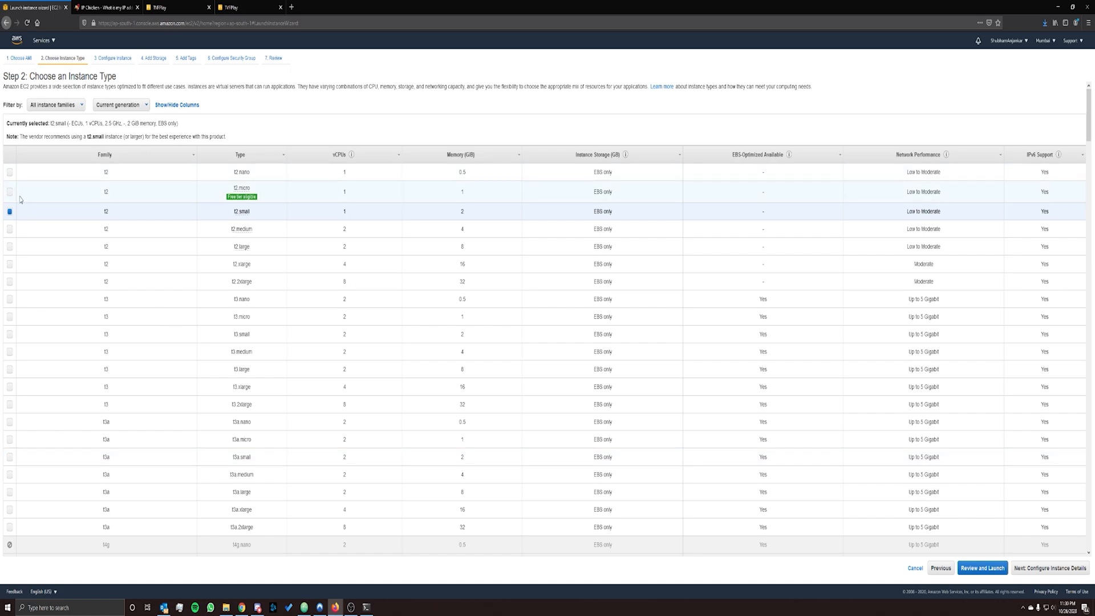
click(247, 199)
mouse_move(247, 201)
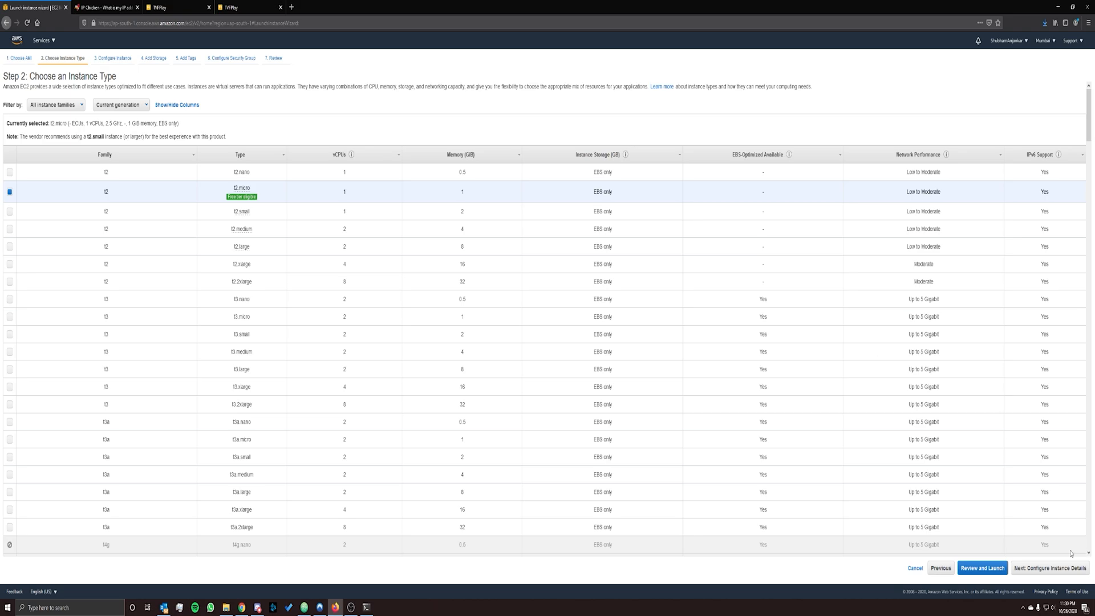
click(977, 572)
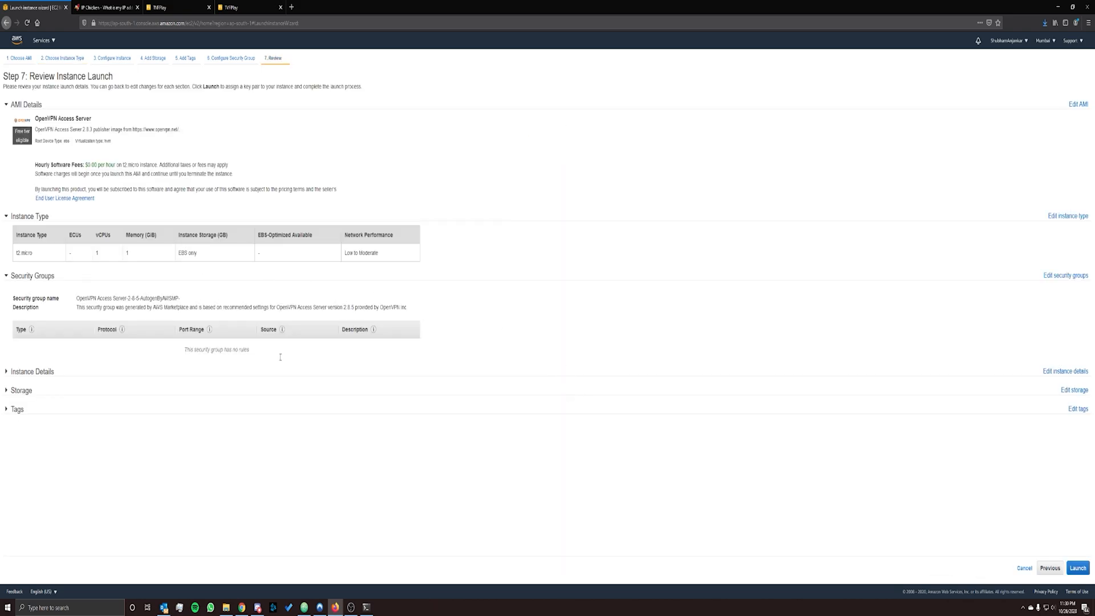
Create a new key pair named IndiaVPN, save its private key file, and launch the instance with it.
click(1078, 568)
click(577, 328)
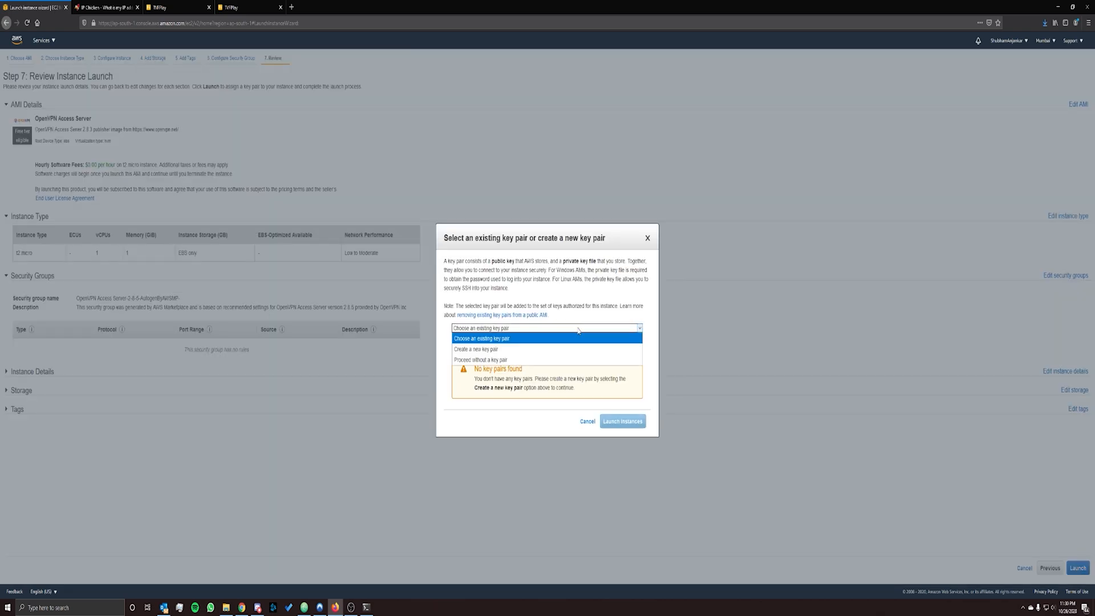
click(510, 349)
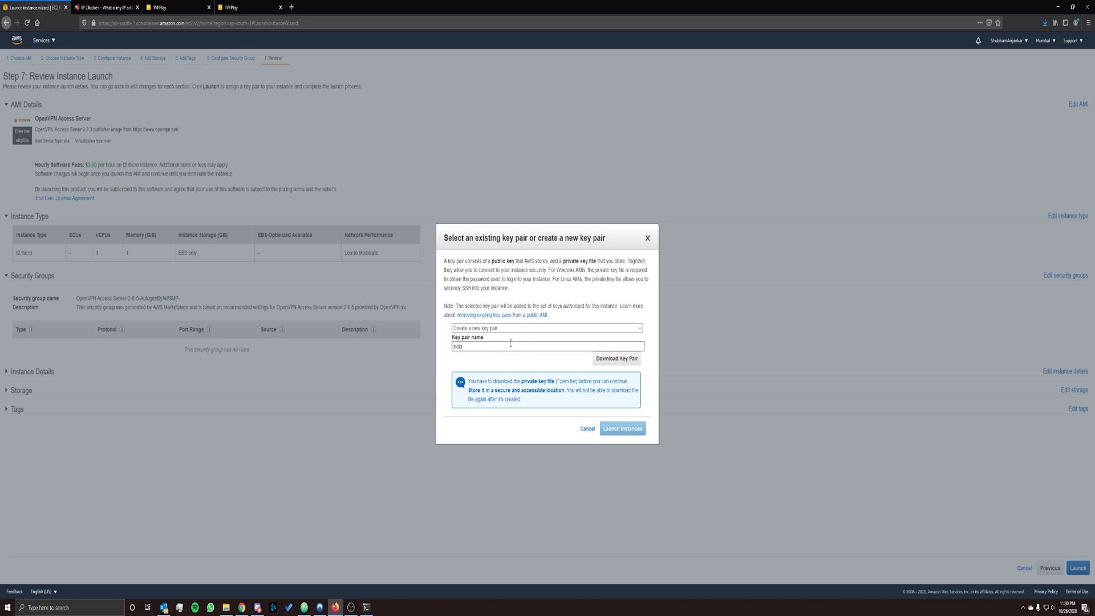
click(614, 359)
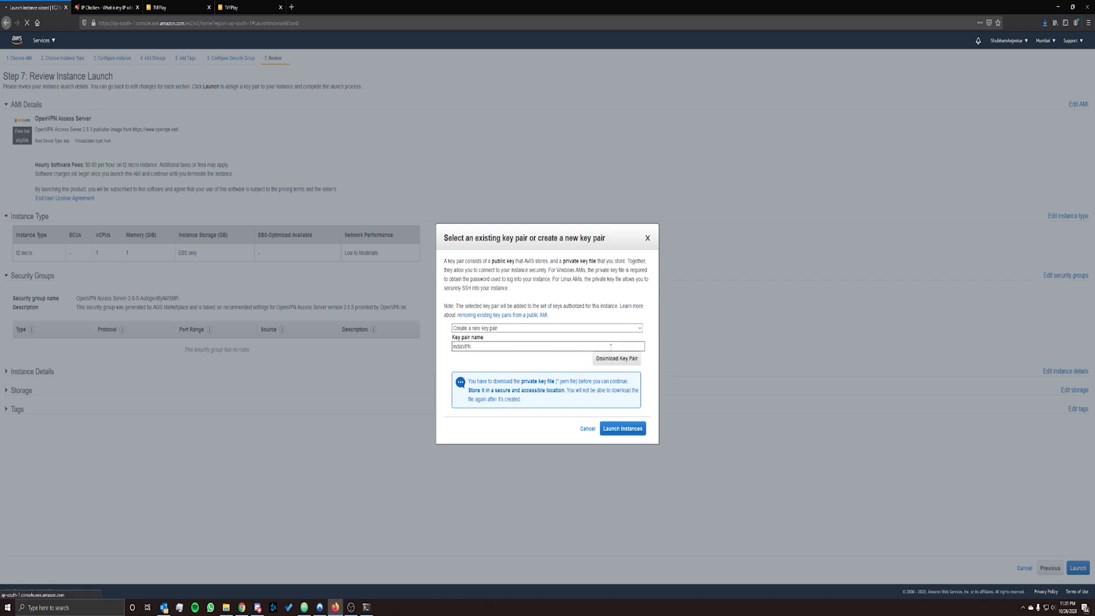
click(499, 322)
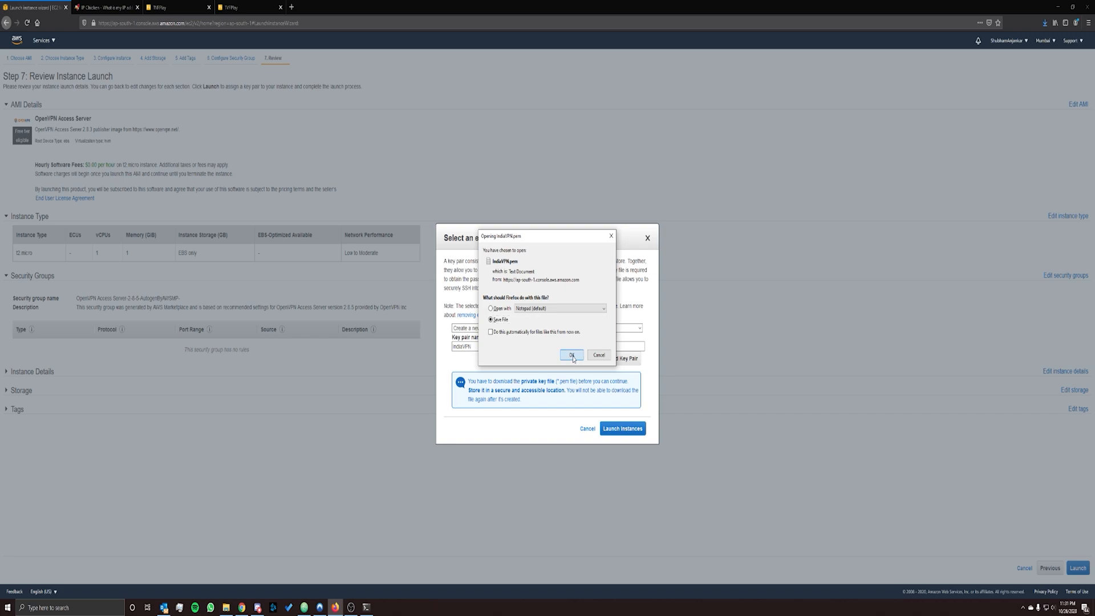
click(571, 356)
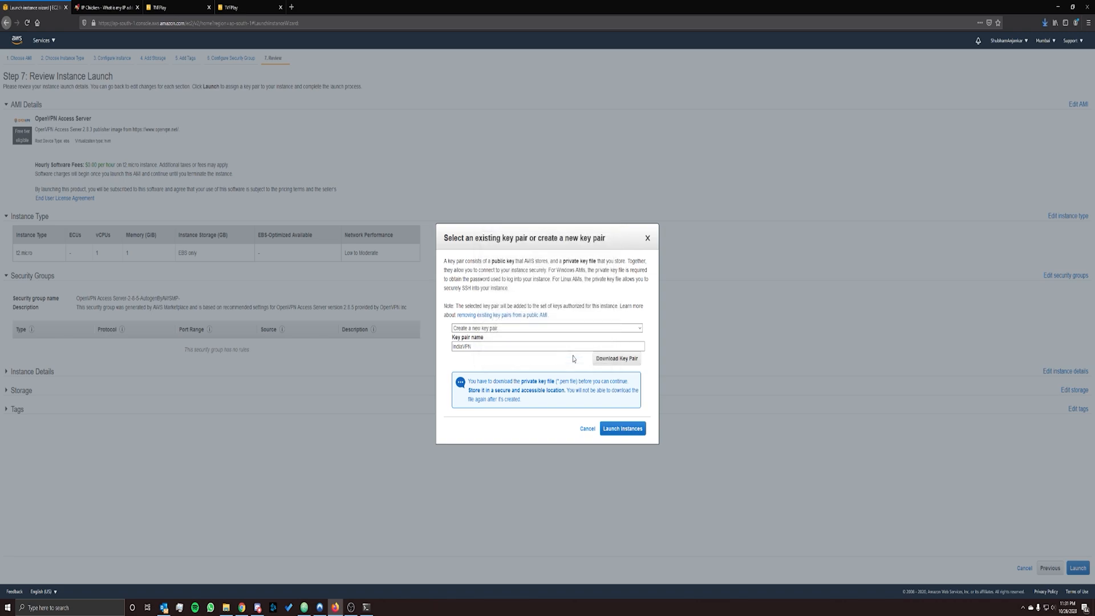
click(622, 429)
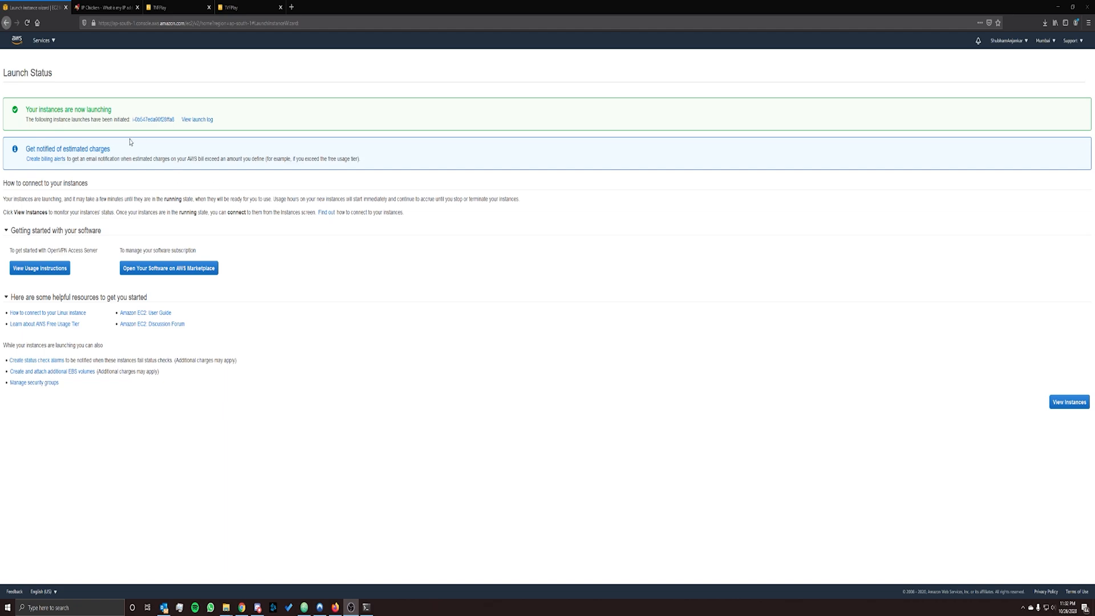
Open the launched instance in the instance list and examine its state and public IPv4 address in an enlarged details area.
click(149, 121)
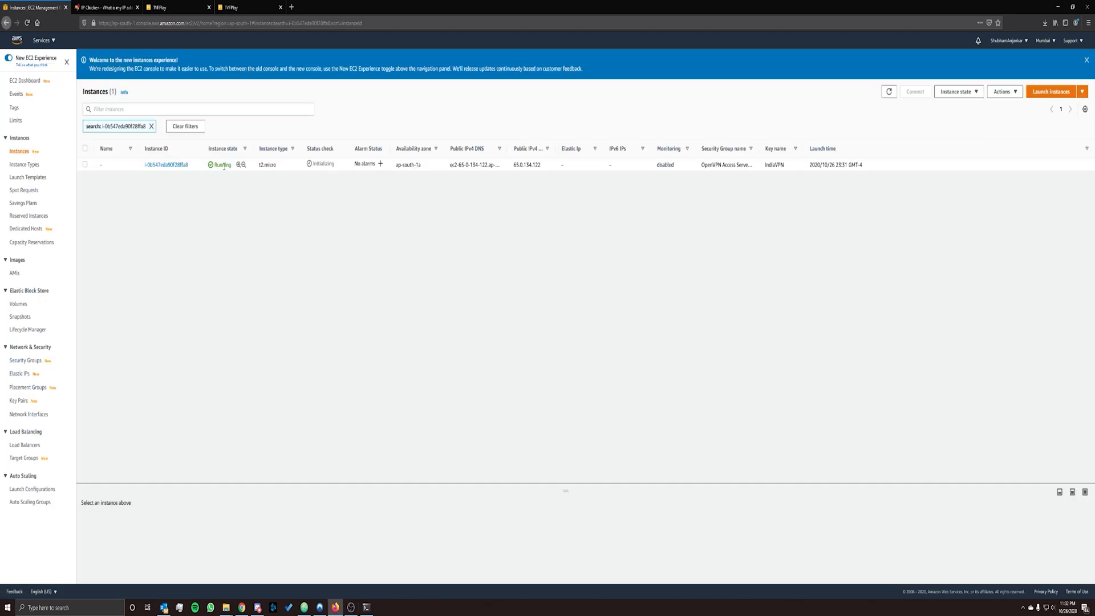
drag(234, 167, 216, 166)
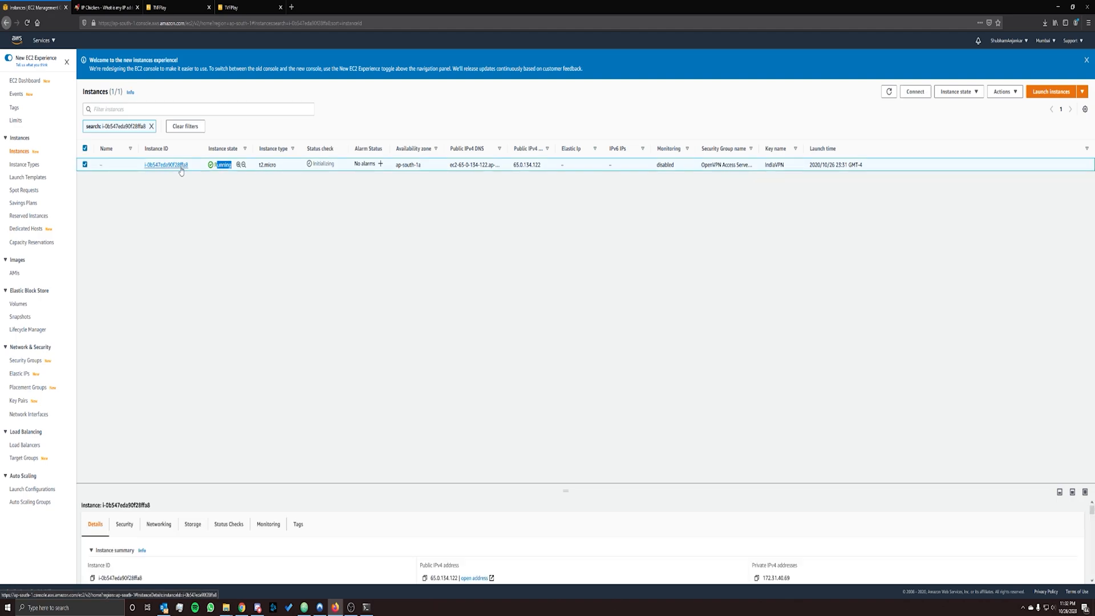
drag(566, 491, 566, 314)
drag(431, 401, 458, 403)
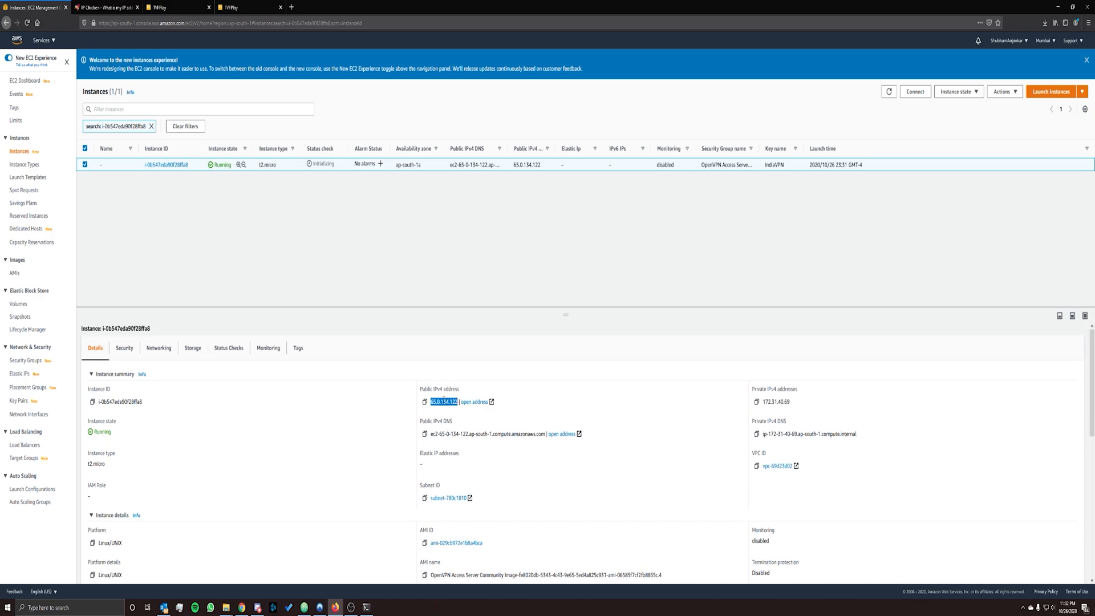
click(440, 403)
drag(430, 402, 458, 404)
Open the instance's SSH client connection instructions and examine the example ssh command that uses IndiaVPN.pem.
right_click(159, 167)
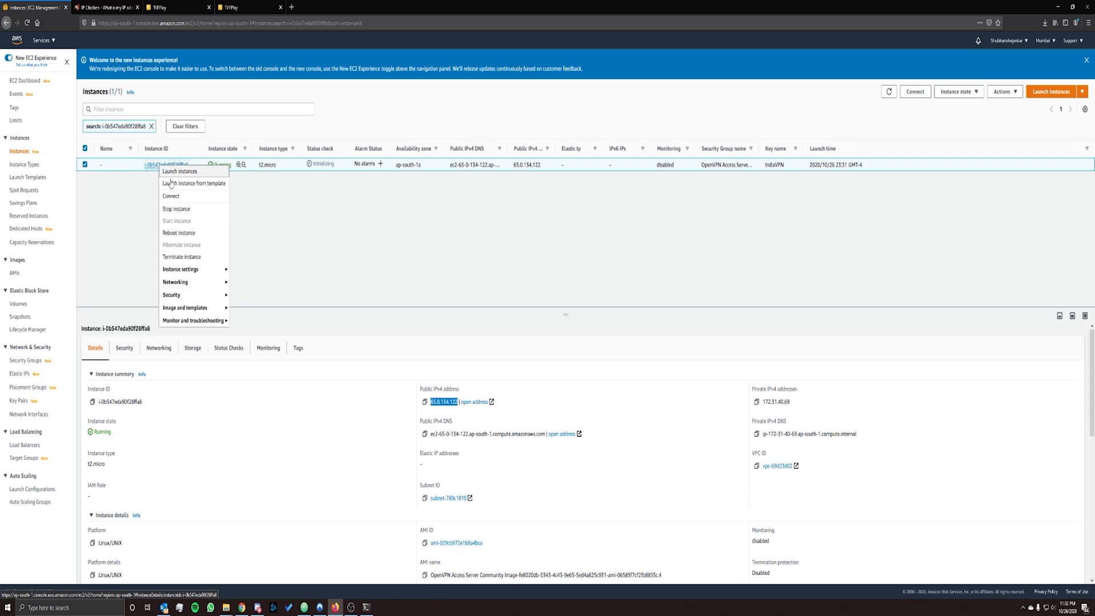
click(184, 173)
right_click(172, 168)
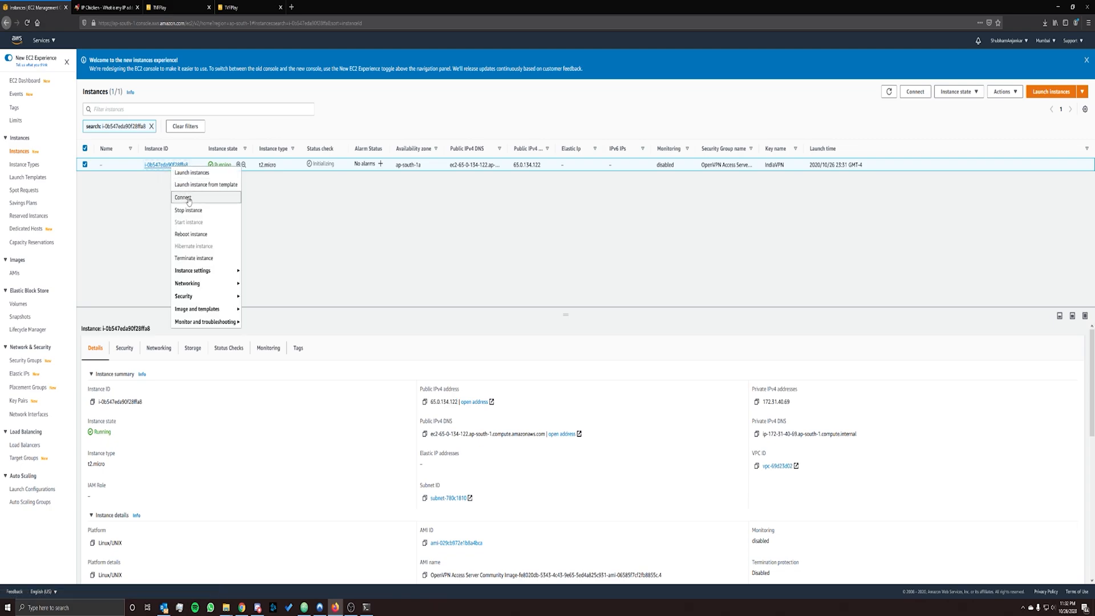
click(183, 197)
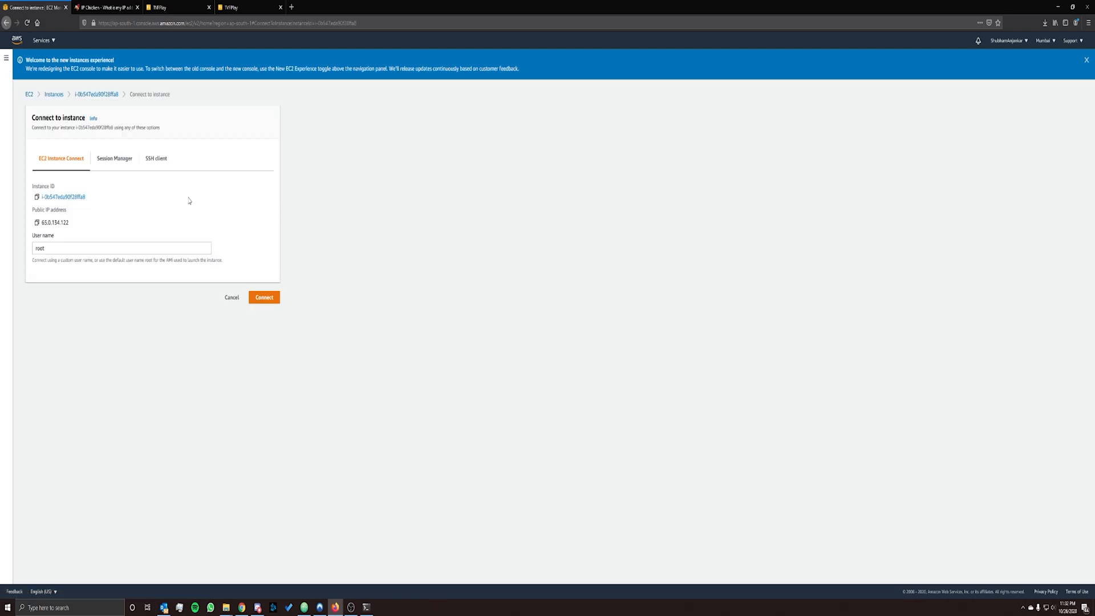
click(163, 162)
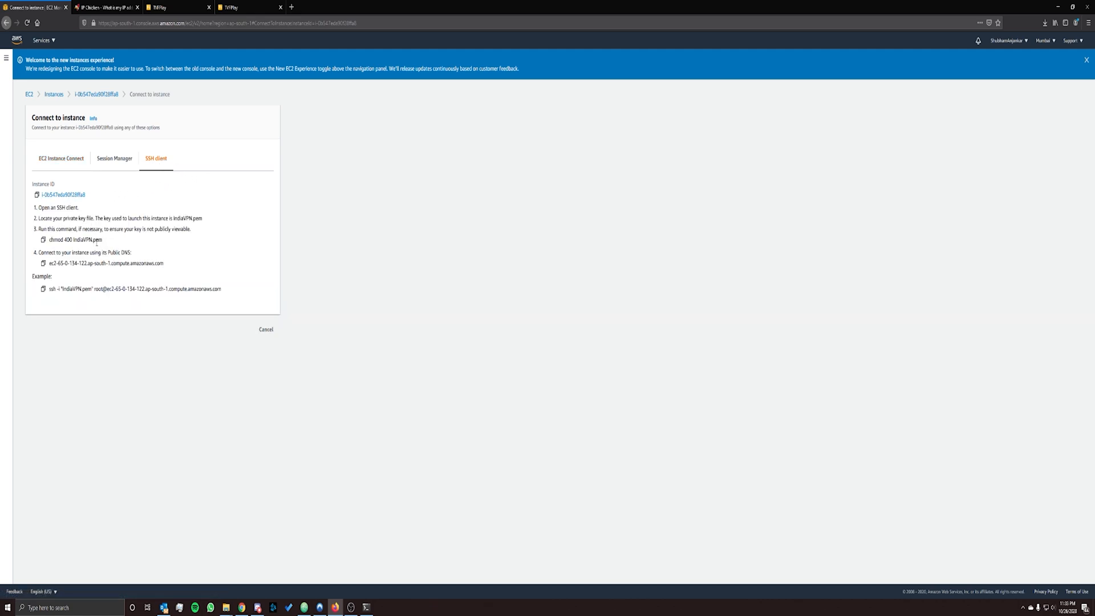
drag(228, 290, 49, 290)
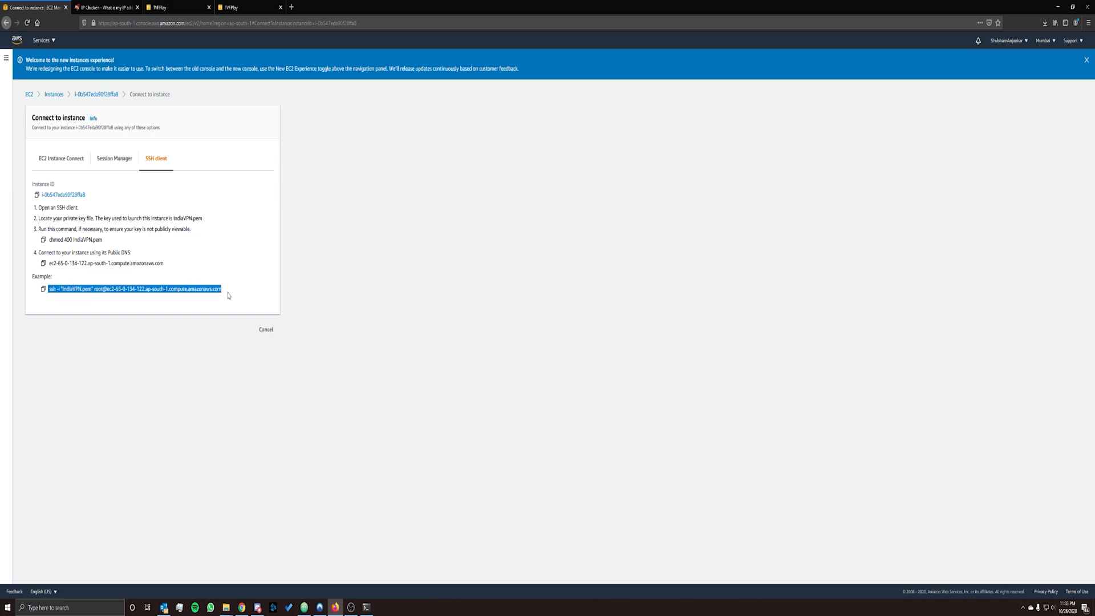
drag(228, 294, 48, 292)
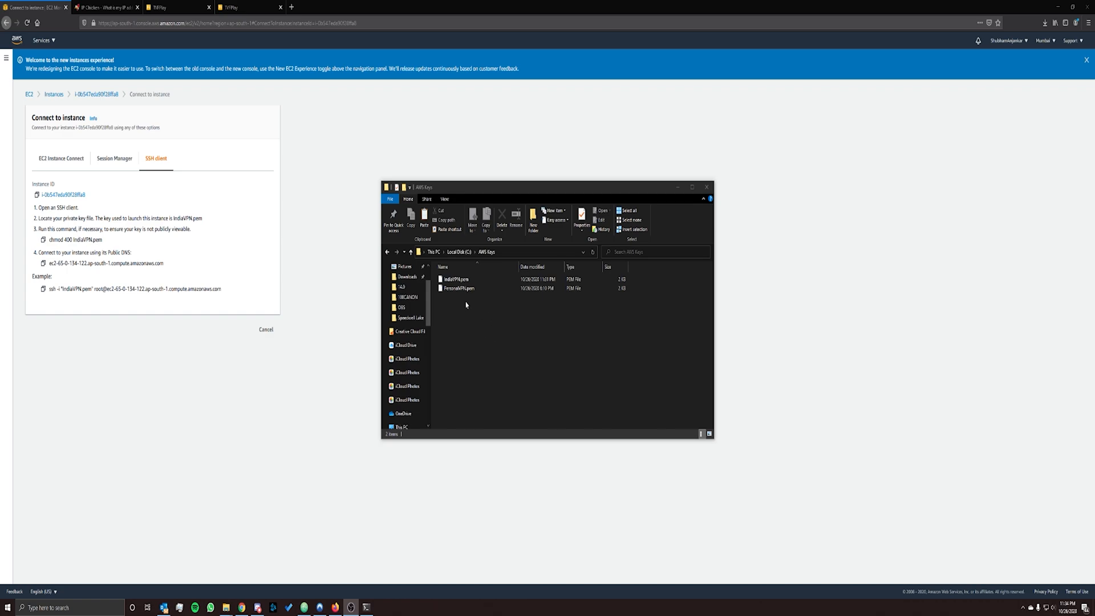
In File Explorer's AWS Keys folder, open the advanced security settings of IndiaVPN.pem.
click(463, 279)
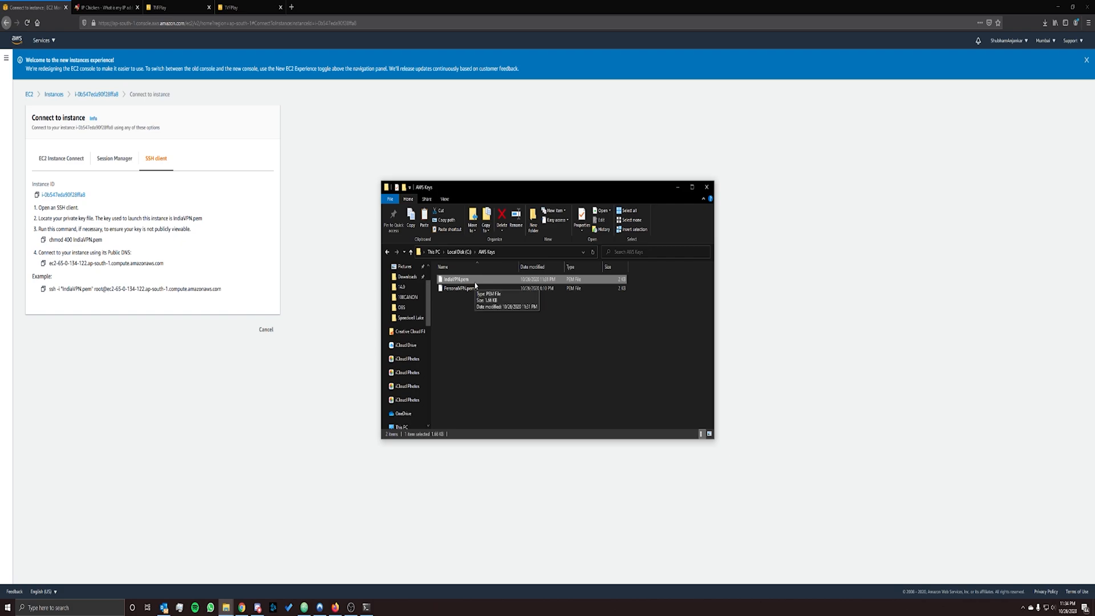
right_click(472, 281)
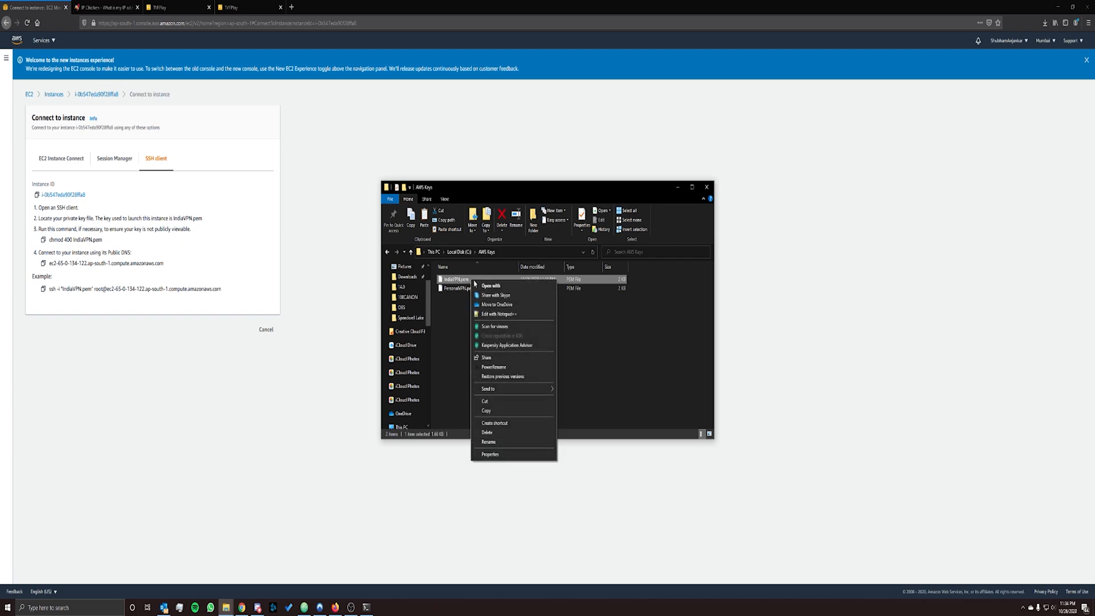
click(508, 455)
click(501, 304)
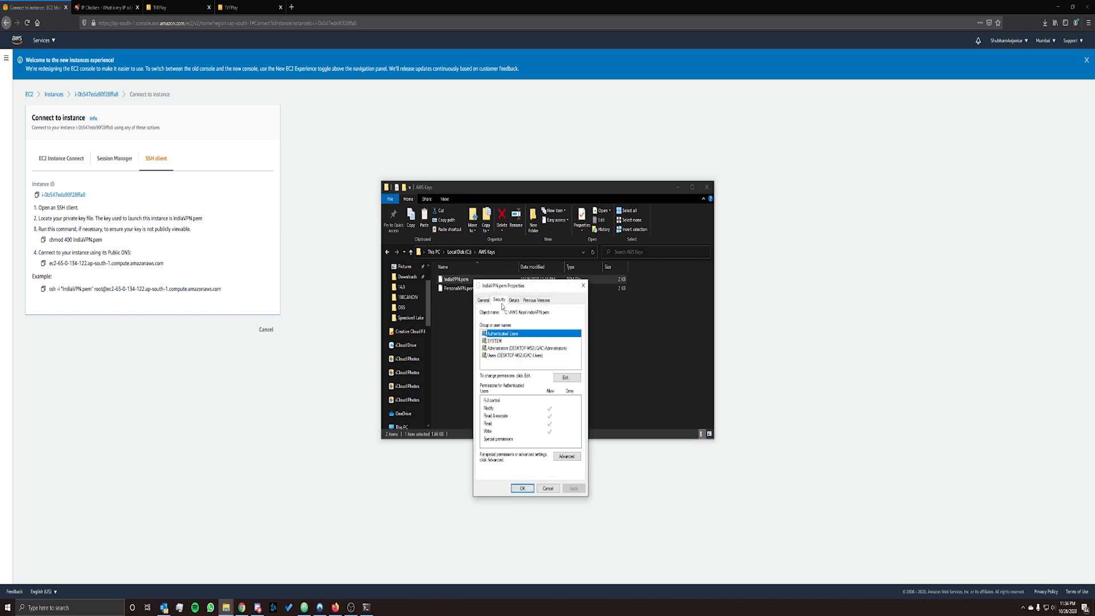
click(564, 455)
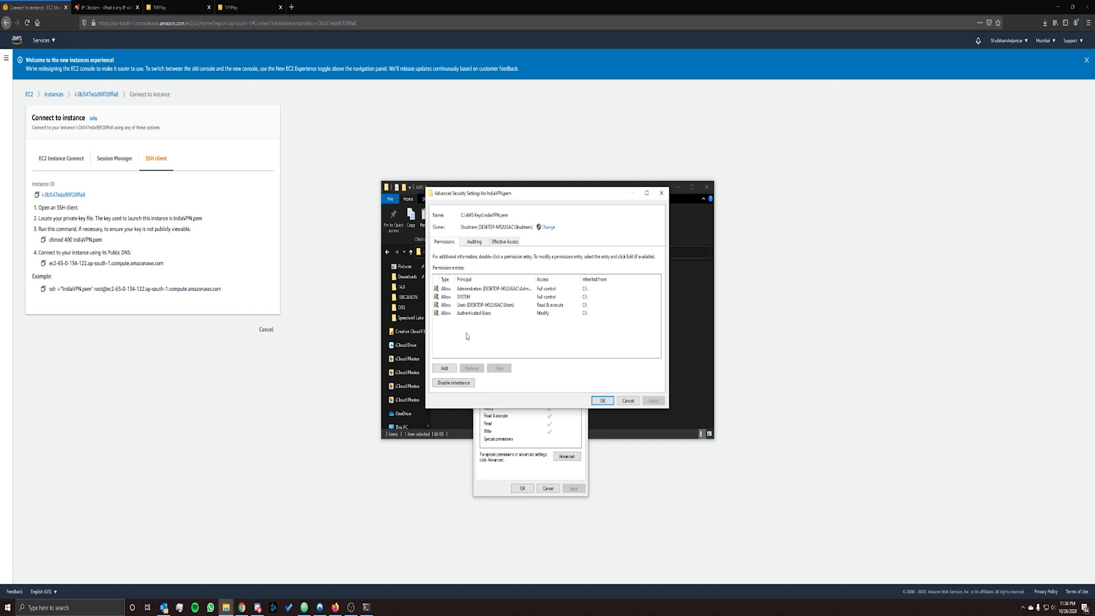
Try to remove the Administrators entry from the key file's permission entries.
click(451, 290)
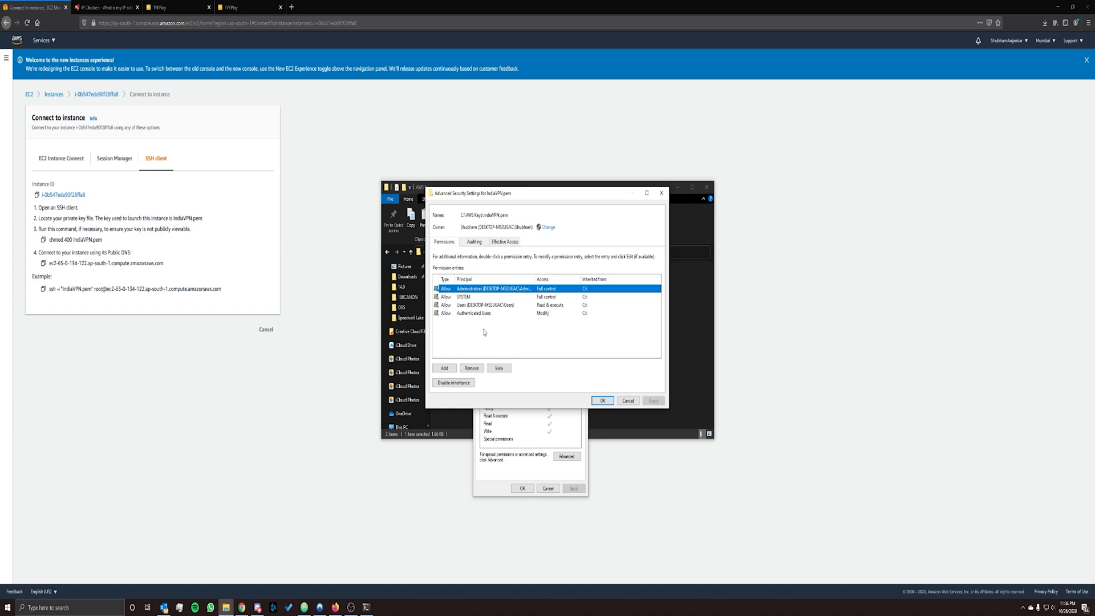
click(472, 368)
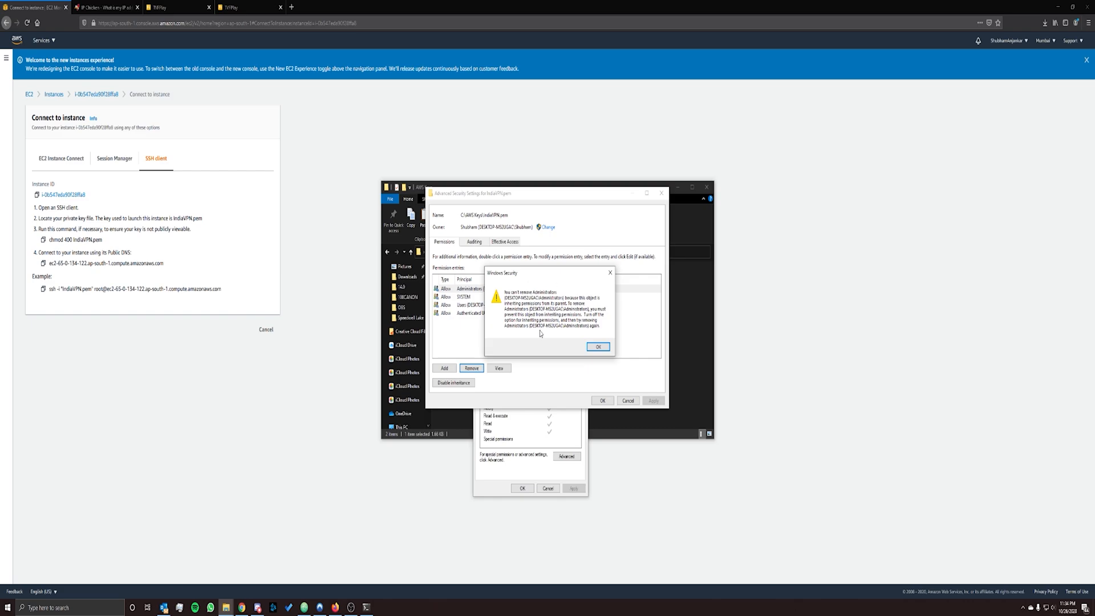
click(605, 351)
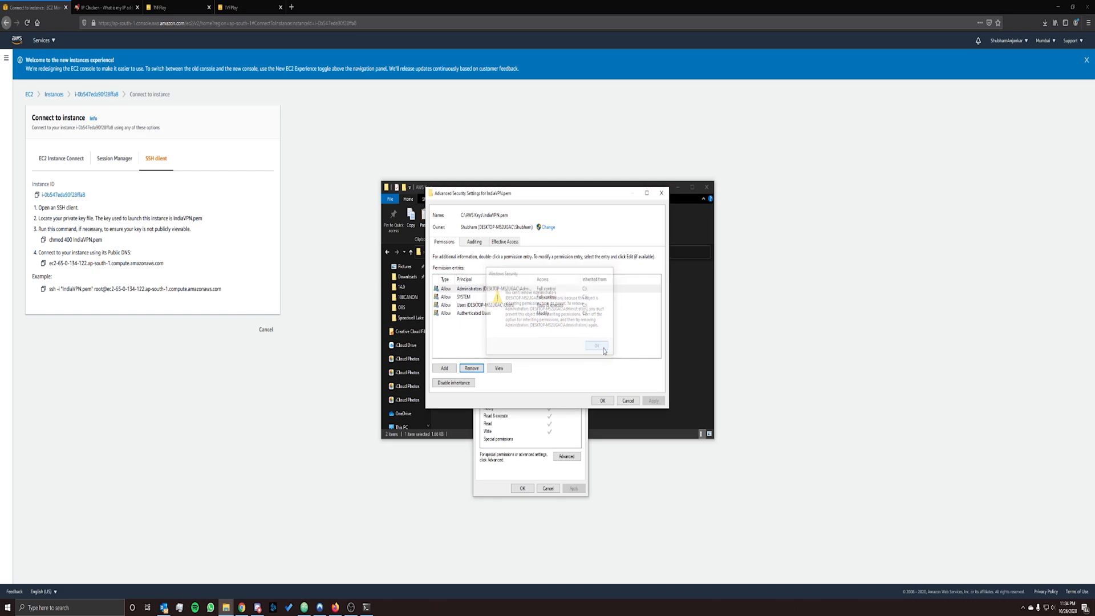
Disable inheritance for IndiaVPN.pem and remove all inherited permissions from the file.
click(464, 385)
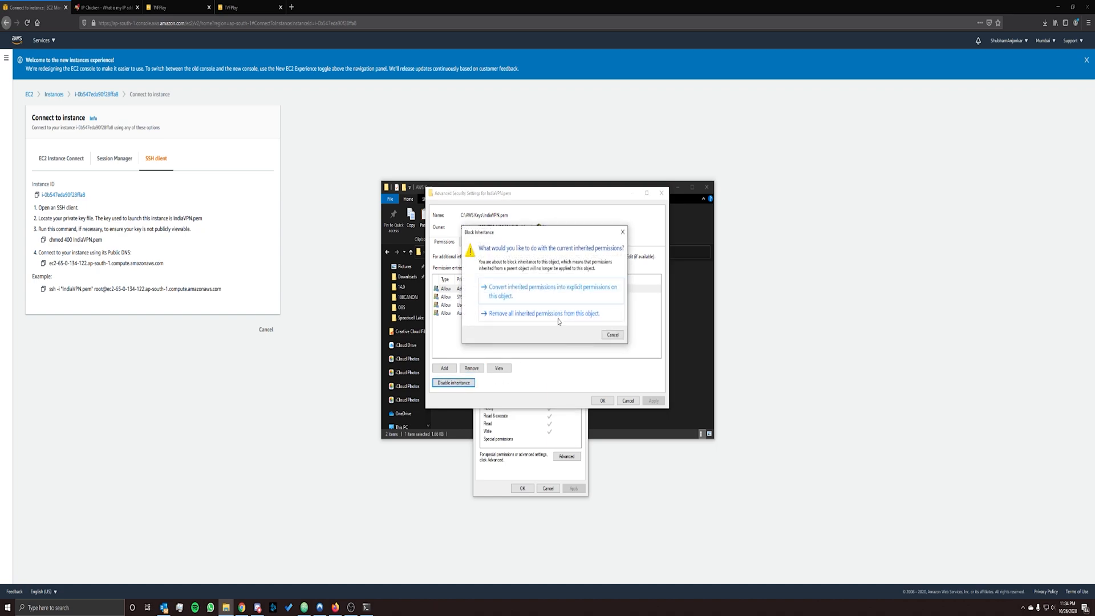
click(559, 320)
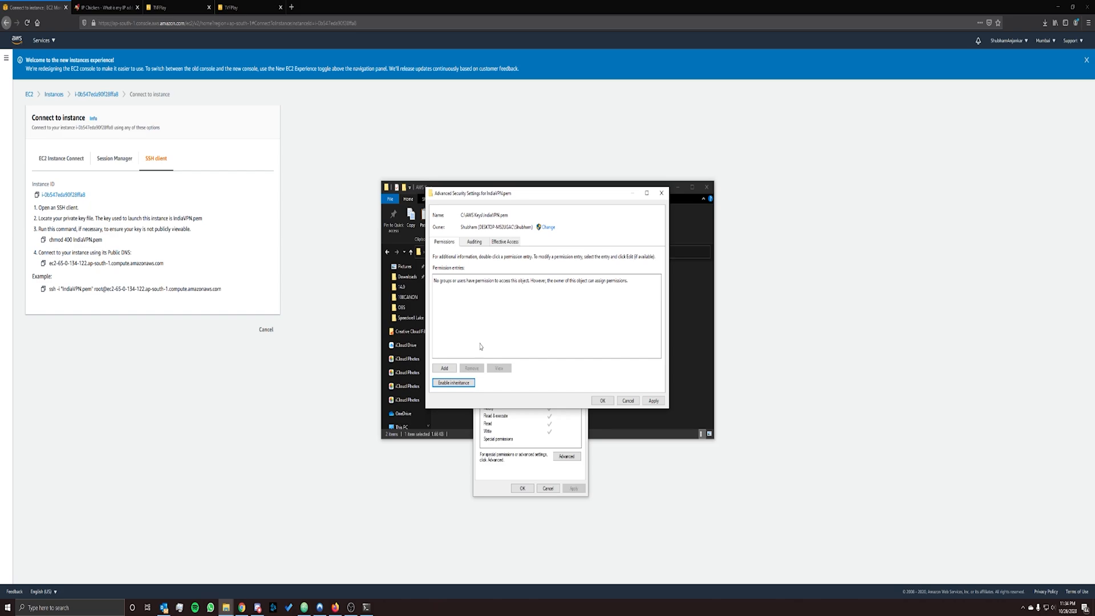
Add a permission entry to IndiaVPN.pem with the owner's Windows user account as the principal.
click(445, 369)
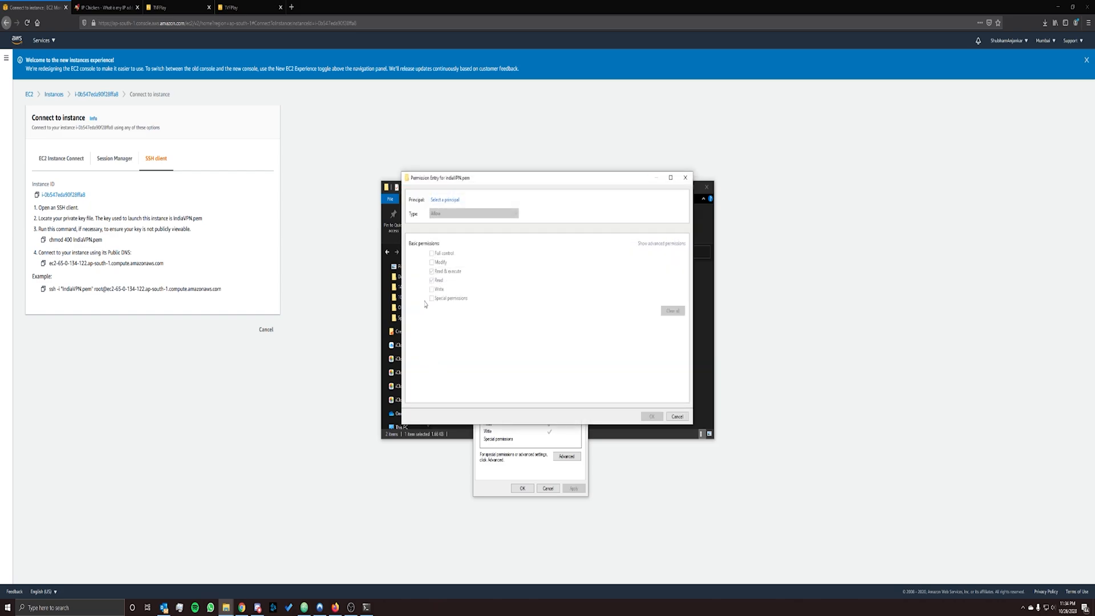
click(445, 200)
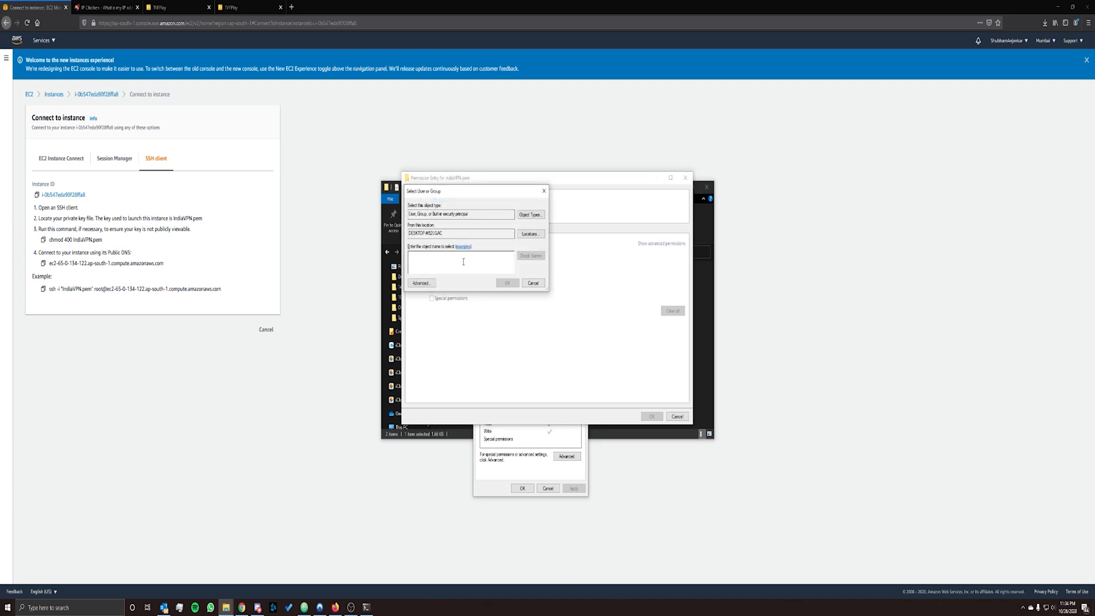
text(Sh)
click(530, 256)
click(477, 254)
drag(451, 258, 376, 258)
text(shubham)
click(531, 256)
click(507, 283)
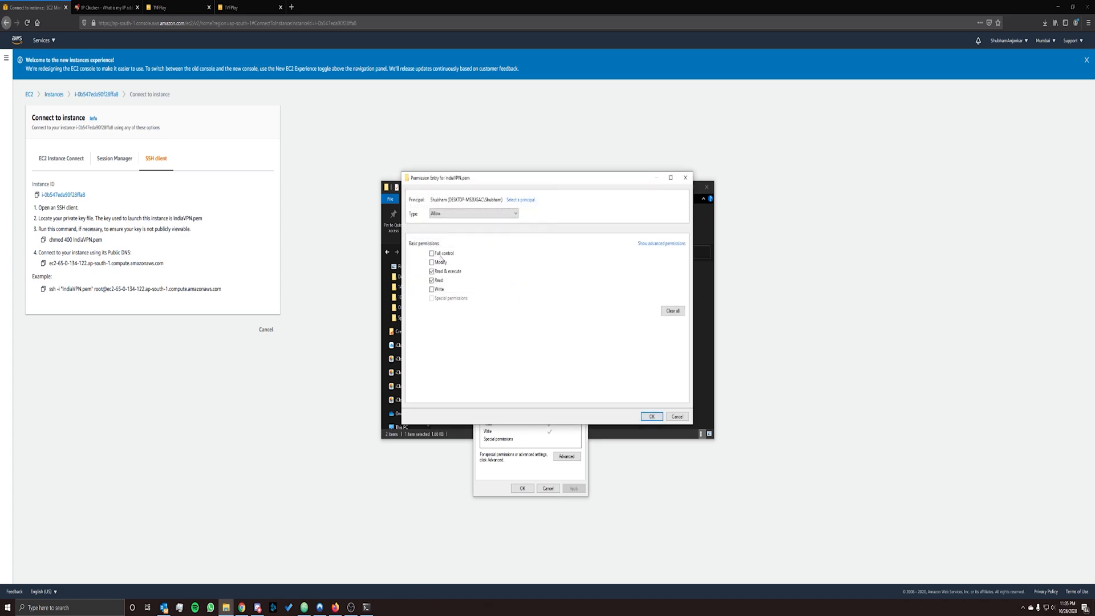
Grant the owner's account Full control of IndiaVPN.pem, apply the permissions and close the file's properties.
click(653, 416)
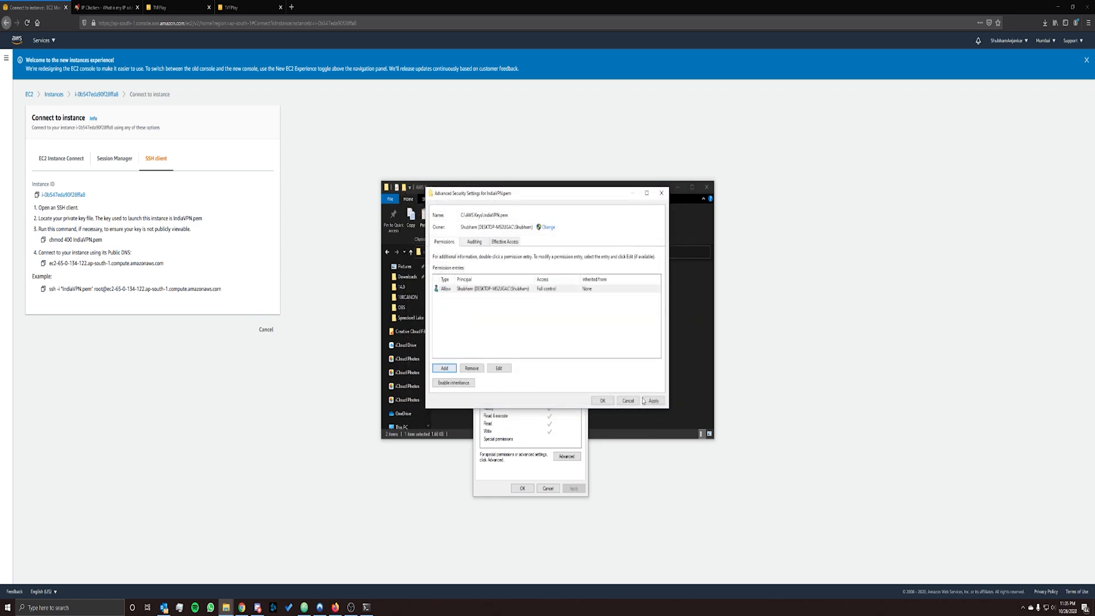
click(653, 400)
click(604, 401)
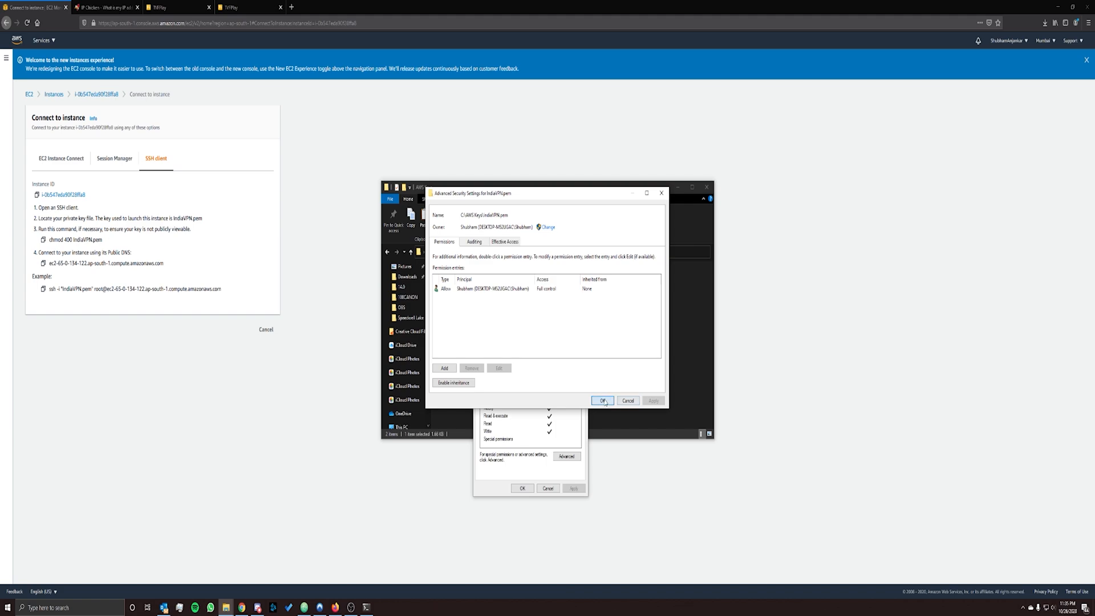
click(522, 489)
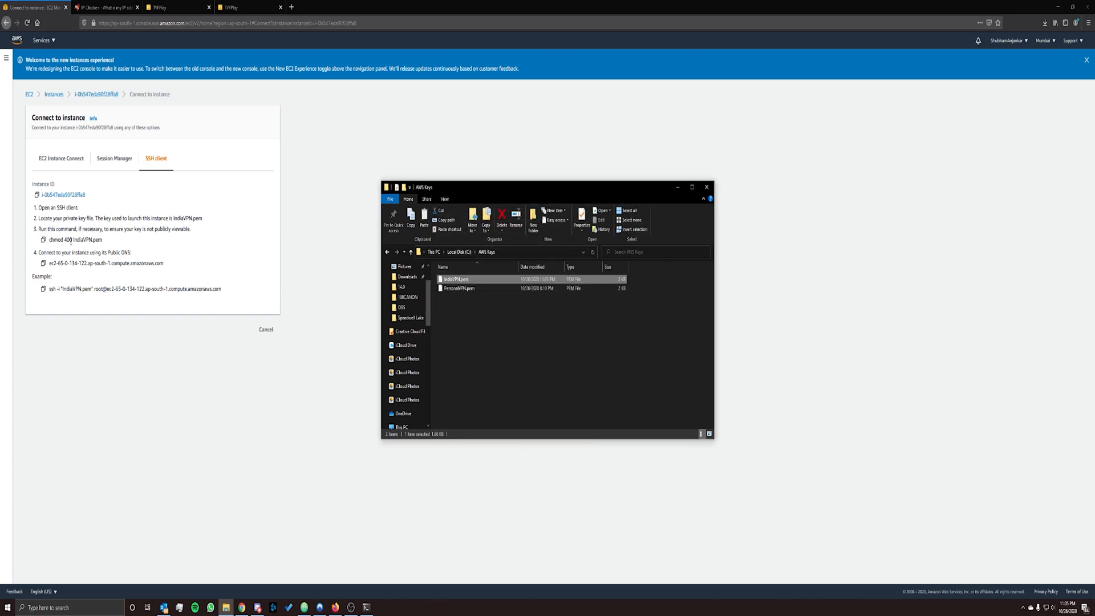
Highlight the command "chmod 400 IndiaVPN.pem" in the AWS console's SSH instructions.
drag(103, 242, 48, 246)
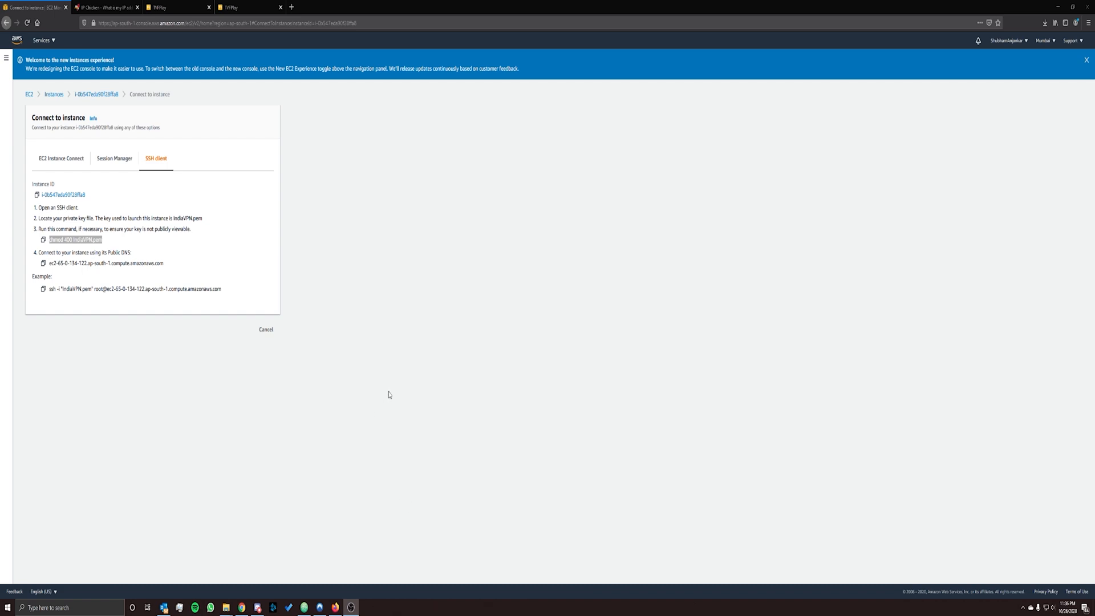
Open Windows Terminal and run "ssh" to check that an SSH client is available, keeping the AWS SSH instructions uncovered.
click(85, 609)
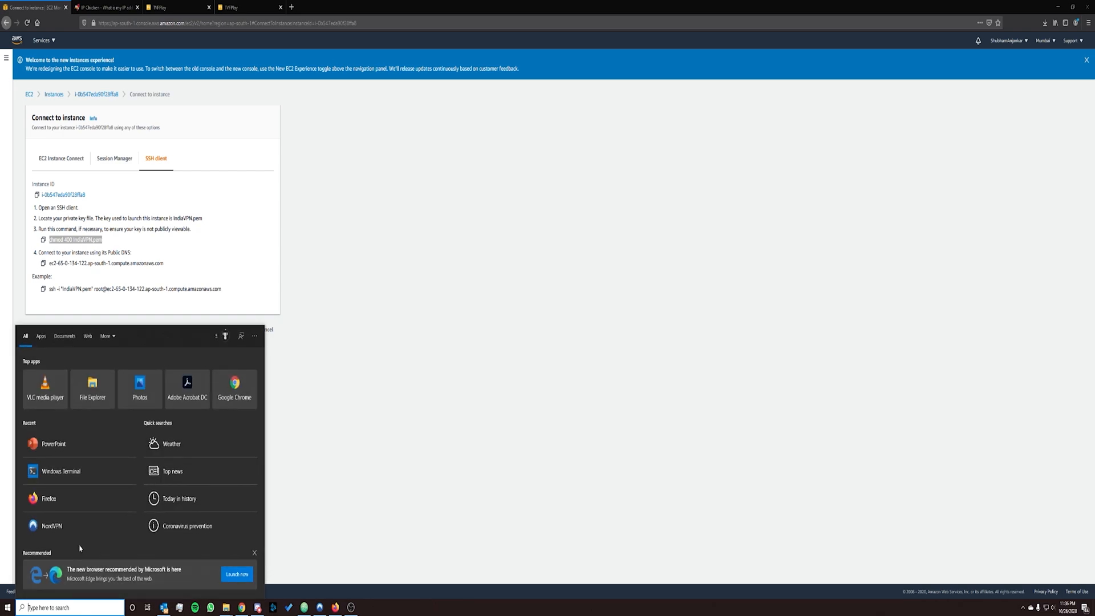
click(67, 475)
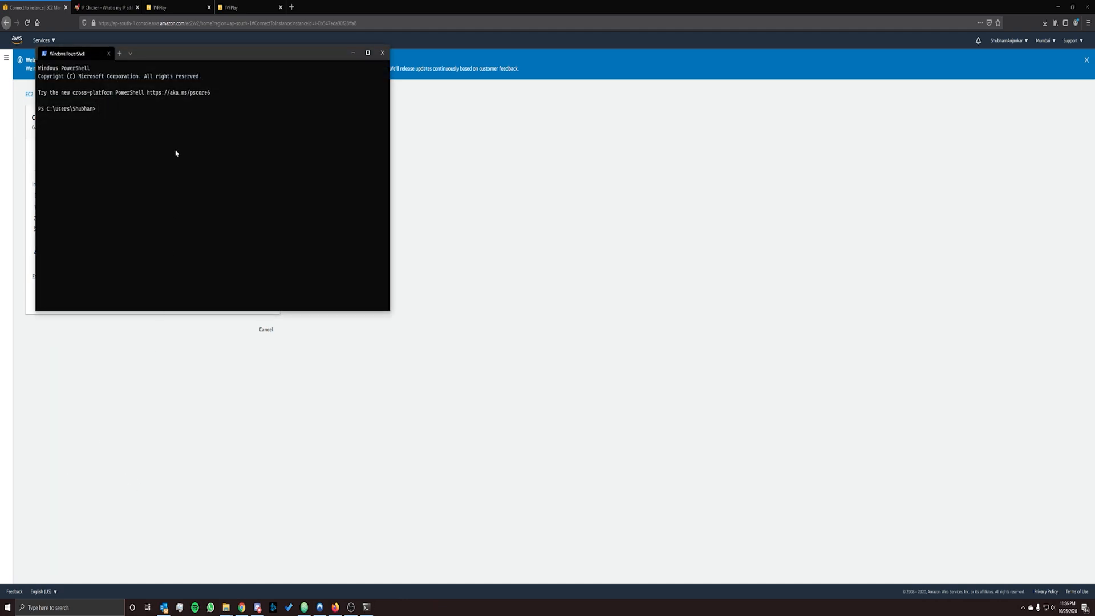
text(shh)
key(BackSpace)
key(BackSpace)
text(sh)
key(Return)
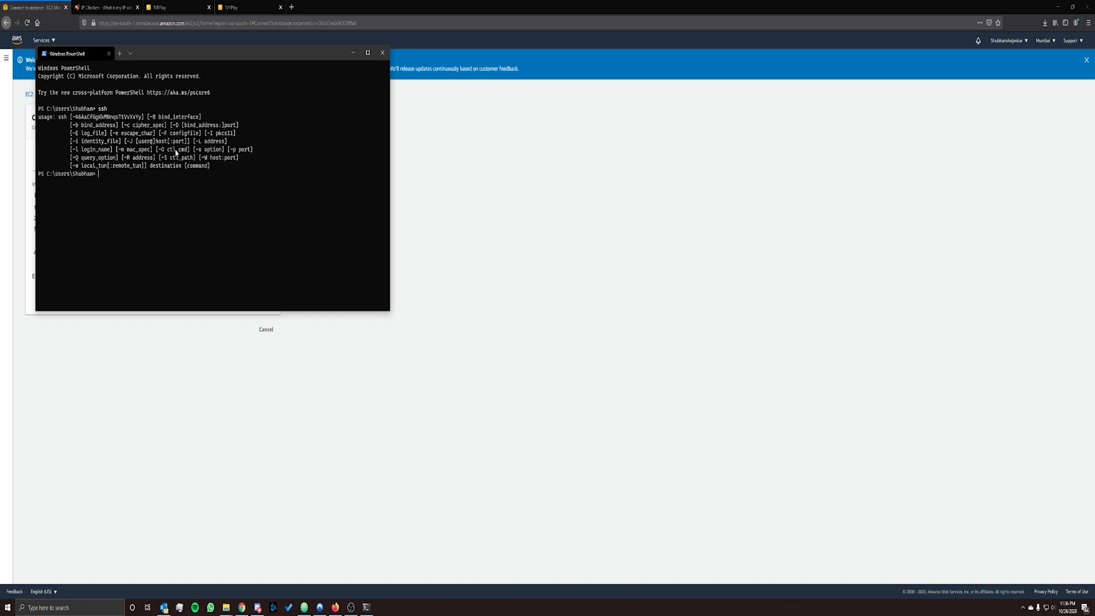
drag(227, 60, 553, 161)
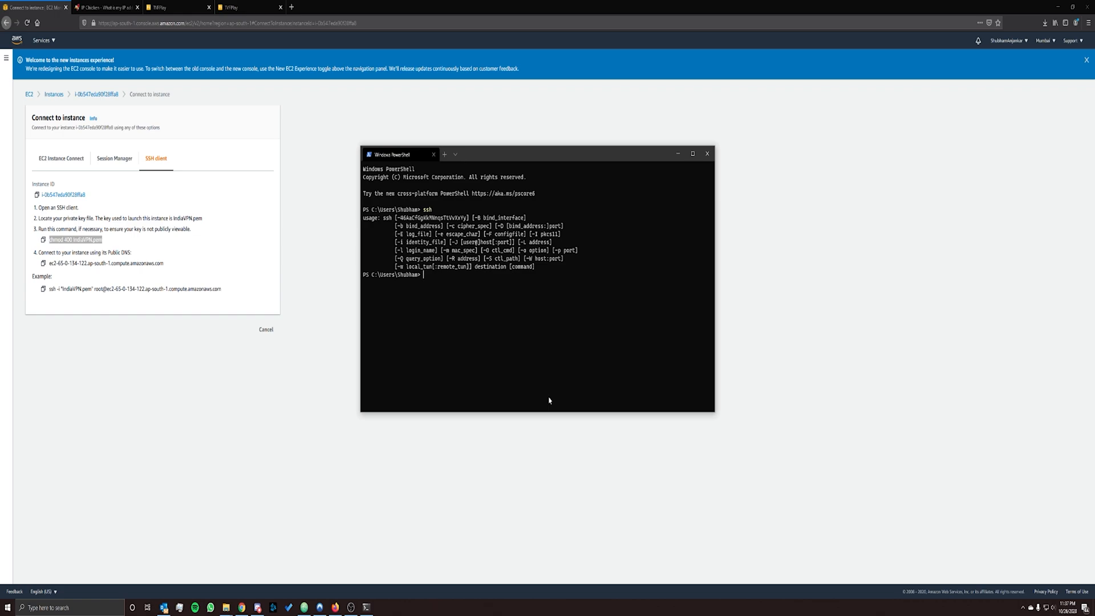
Change to the folder C:\AWS Keys in PowerShell and list its files to locate IndiaVPN.pem.
text(cd ..)
key(Return)
text(cd ..)
key(Return)
text(cd)
text(a)
key(Tab)
key(Return)
text(ls)
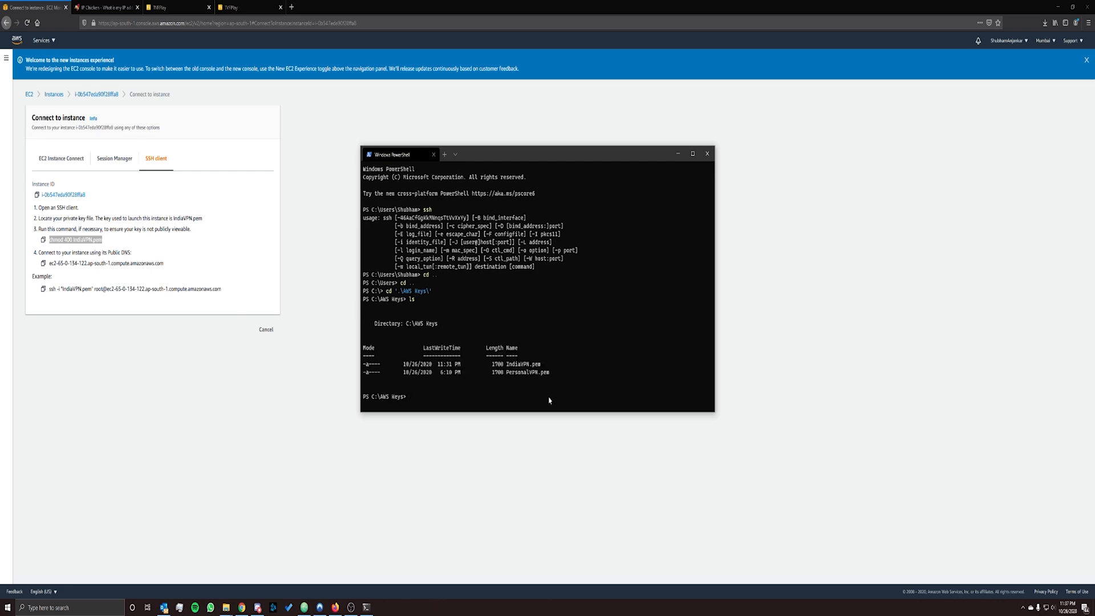
drag(555, 373, 507, 366)
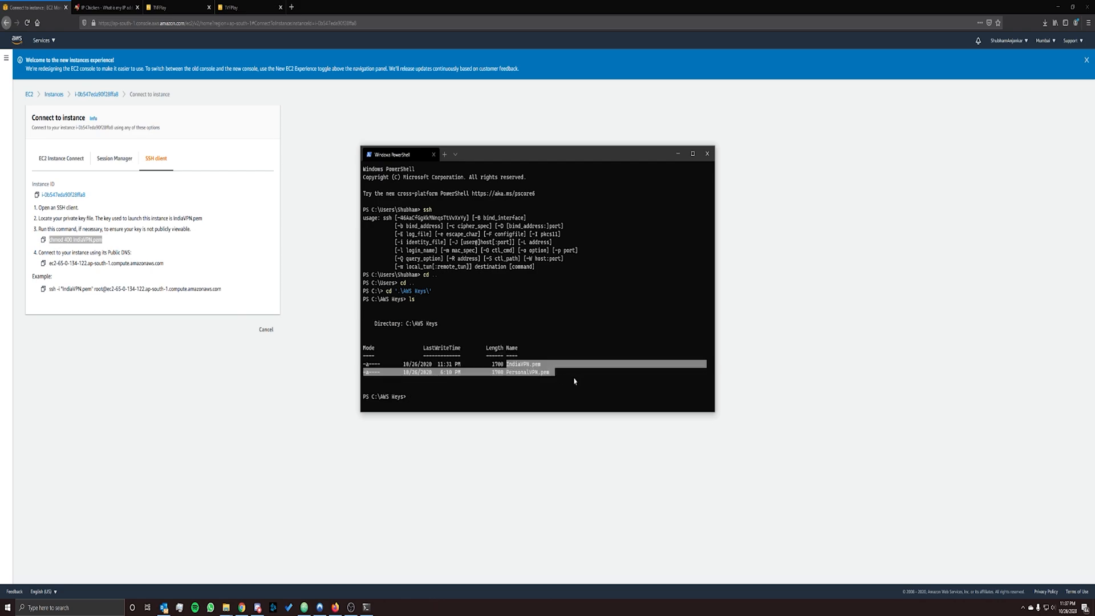
click(573, 381)
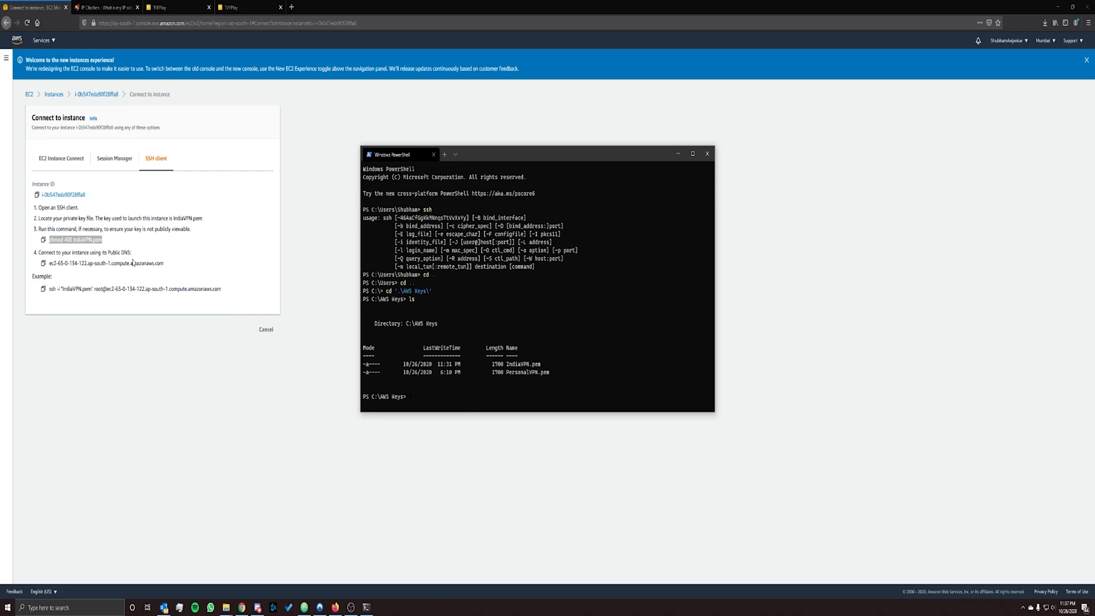
Copy the command "chmod 400 IndiaVPN.pem" from the AWS SSH instructions and try to run it in PowerShell.
drag(228, 290, 191, 289)
click(367, 607)
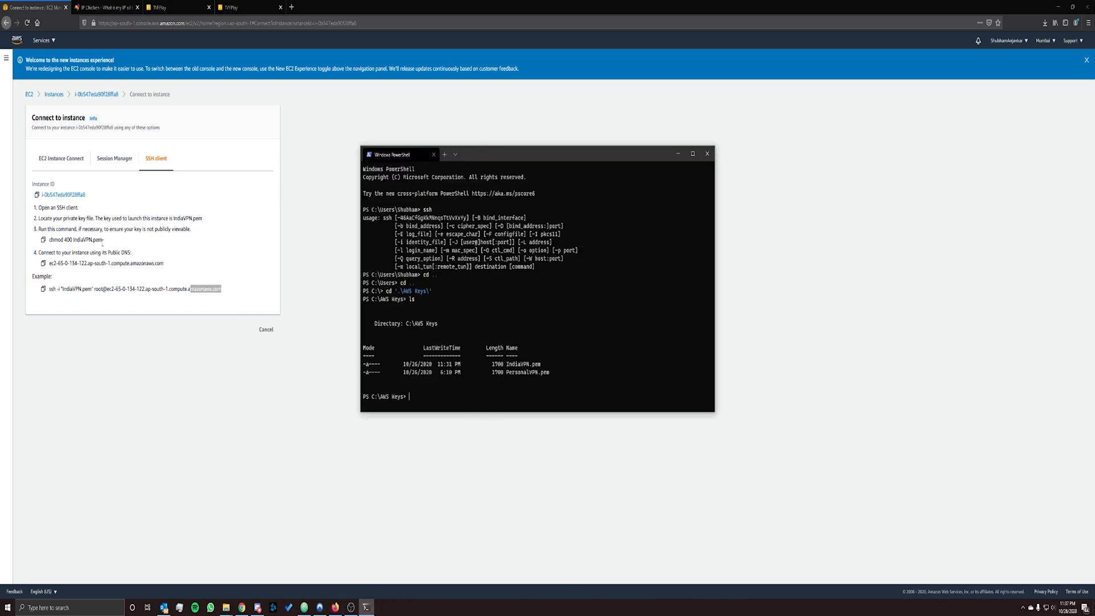
click(106, 245)
drag(105, 240, 43, 247)
click(43, 240)
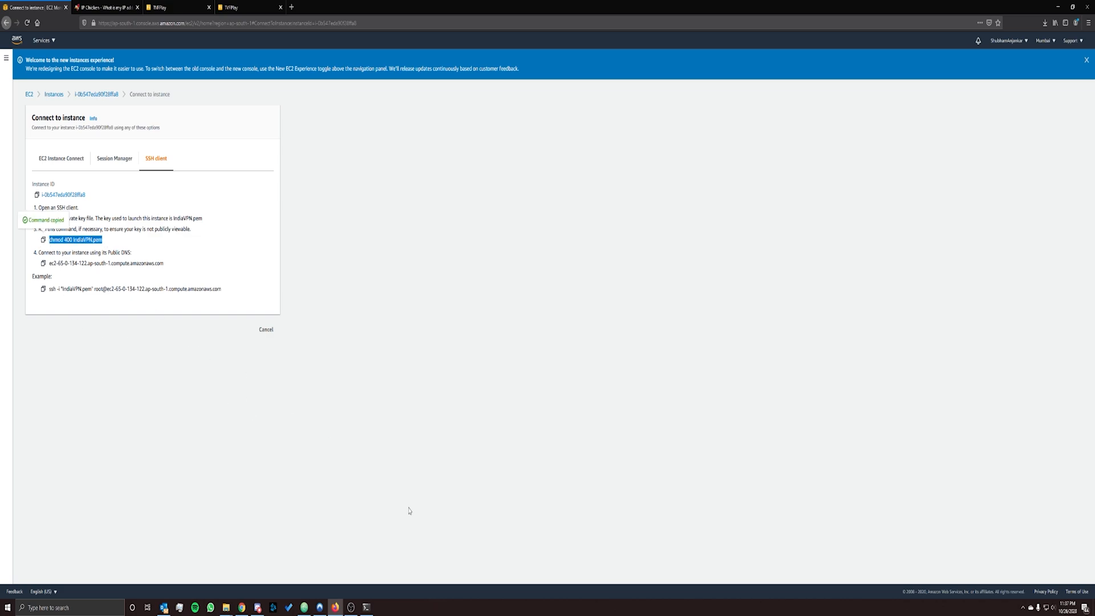
click(372, 610)
right_click(413, 400)
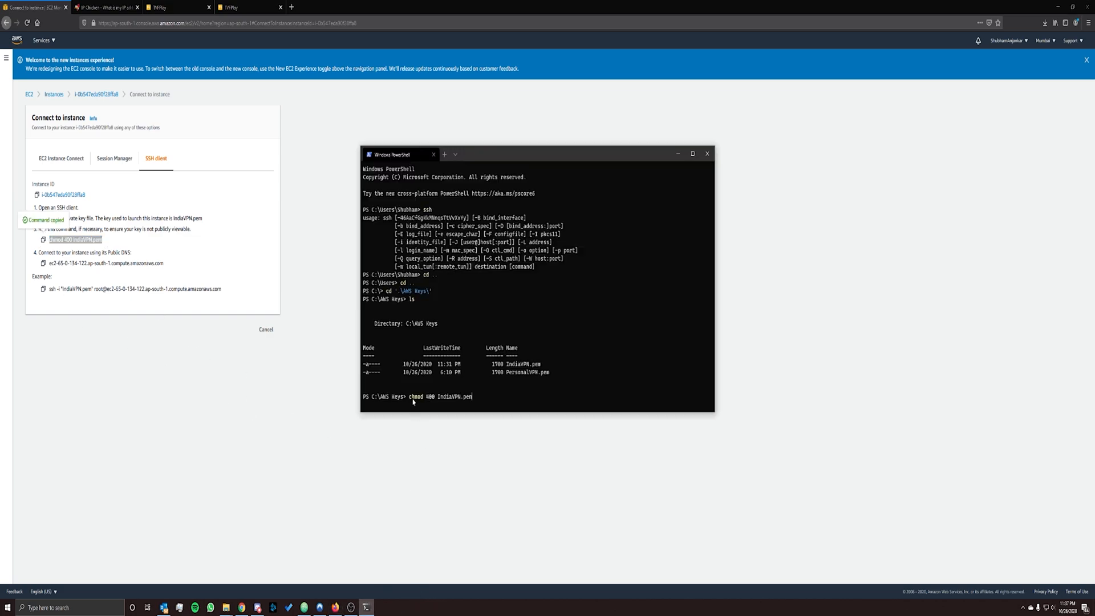
key(Return)
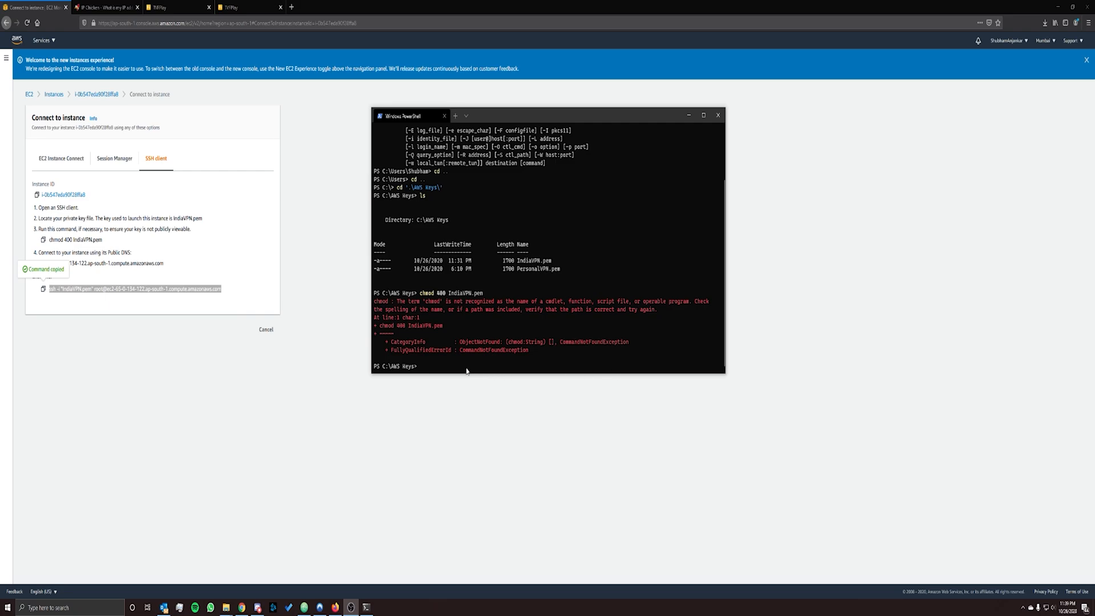
Copy the example SSH command for root from the AWS page, run it in PowerShell and accept the host key with "yes".
click(106, 299)
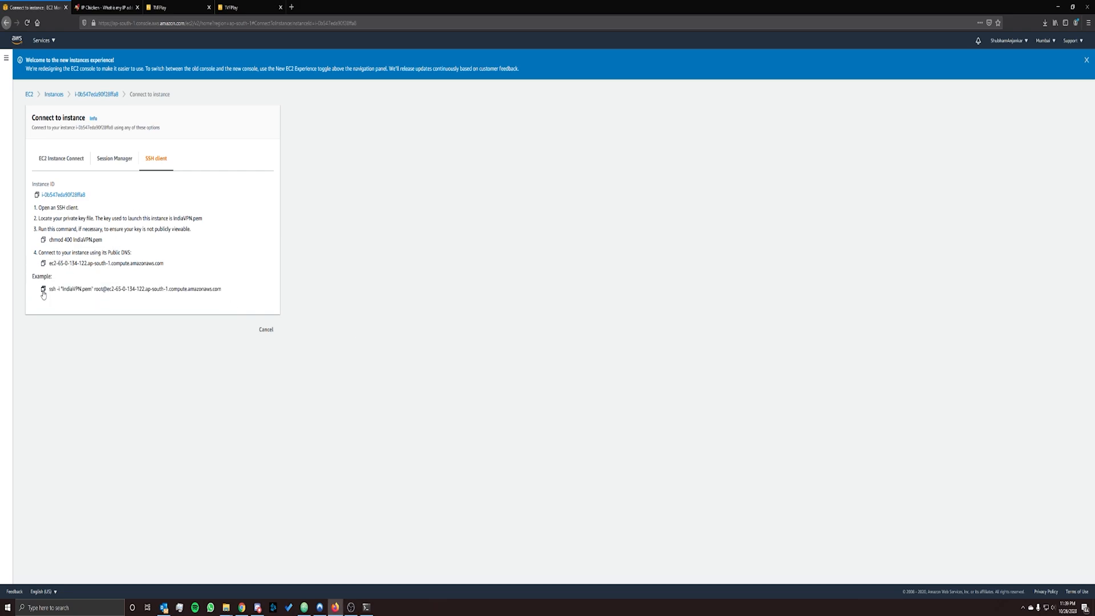
click(43, 290)
click(366, 607)
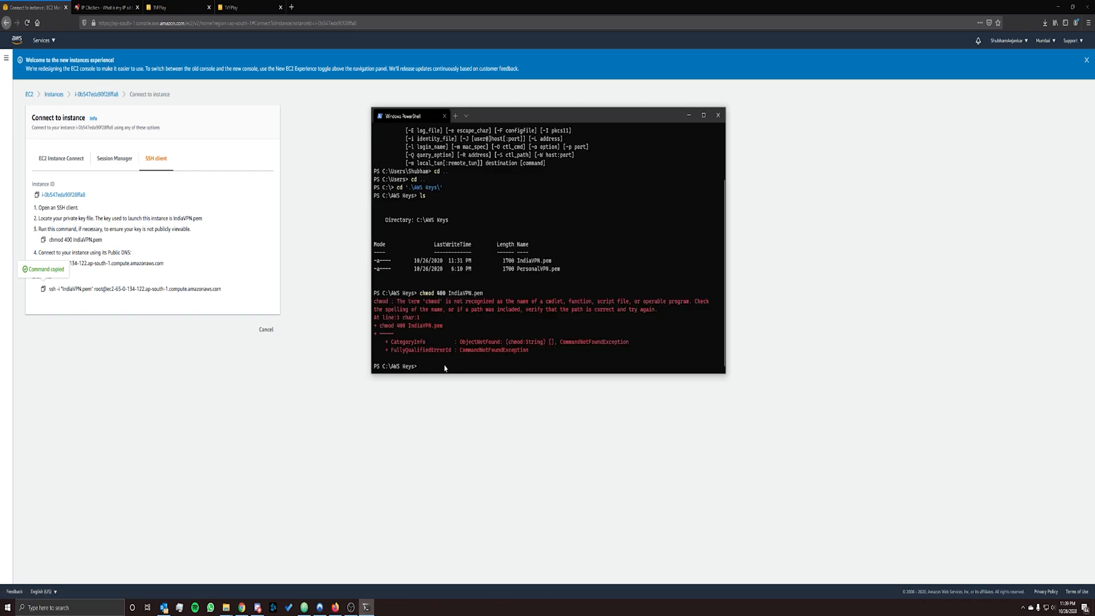
key(ctrl+v)
key(Return)
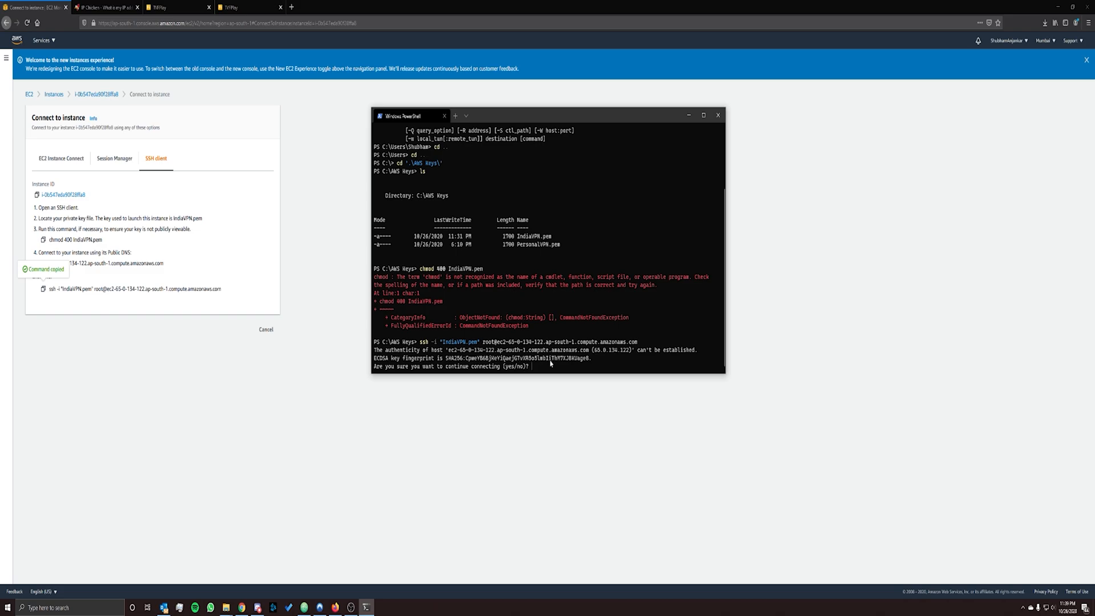
text(yes)
key(Return)
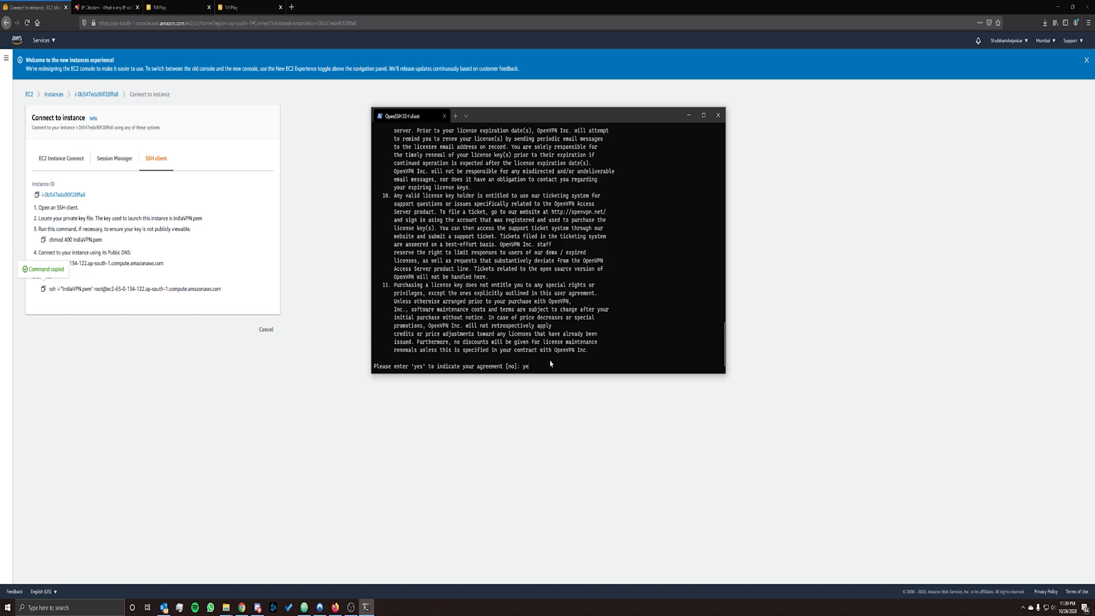
Accept the OpenVPN license agreement and keep the defaults for primary node, all interfaces, Admin Web UI port 943 and TCP port 443.
key(Return)
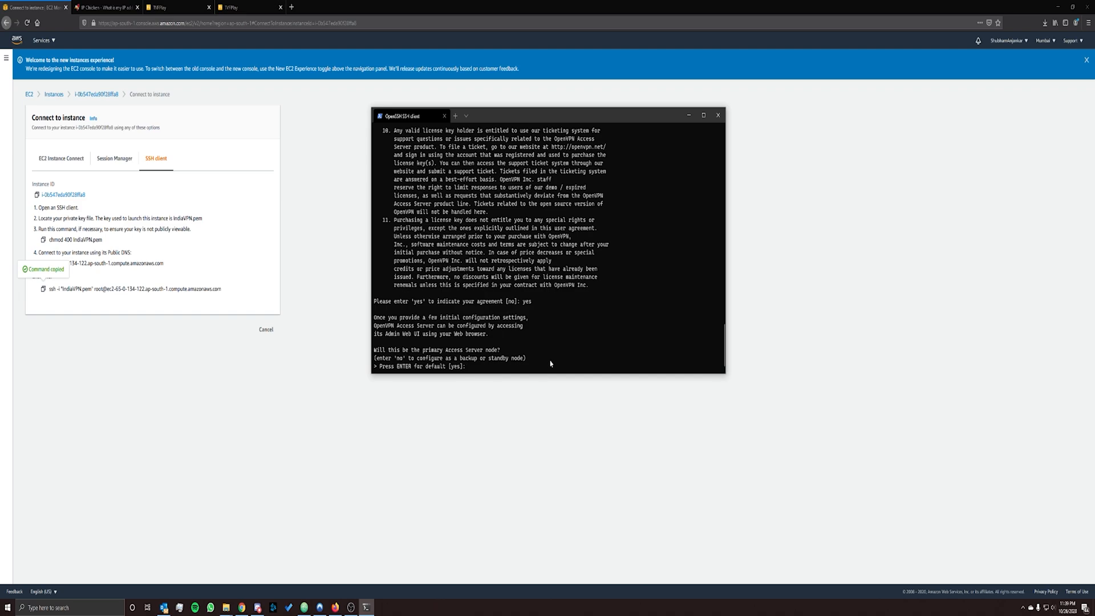
key(Return)
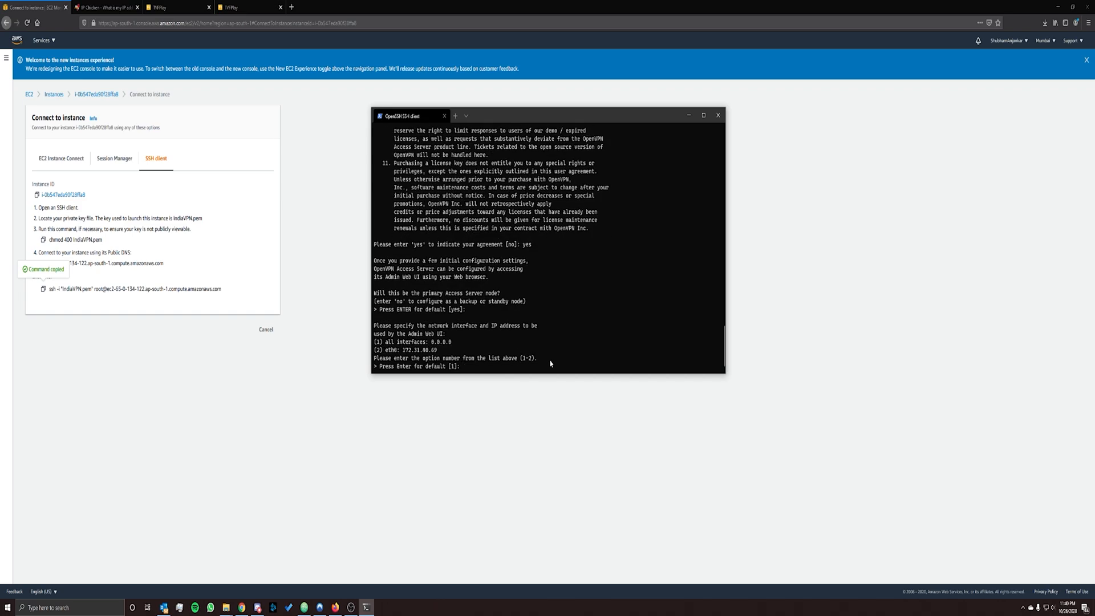
key(Return)
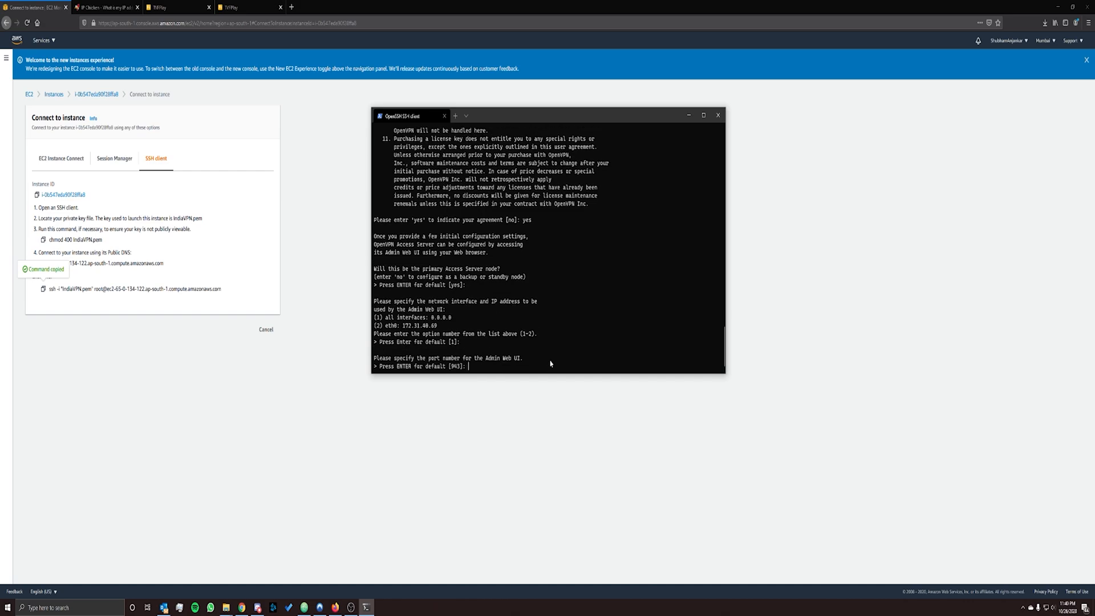
key(Return)
key(Return)
Keep the defaults for traffic and DNS routing, local authentication, private subnets and the openvpn admin login, and leave the activation key blank.
key(Return)
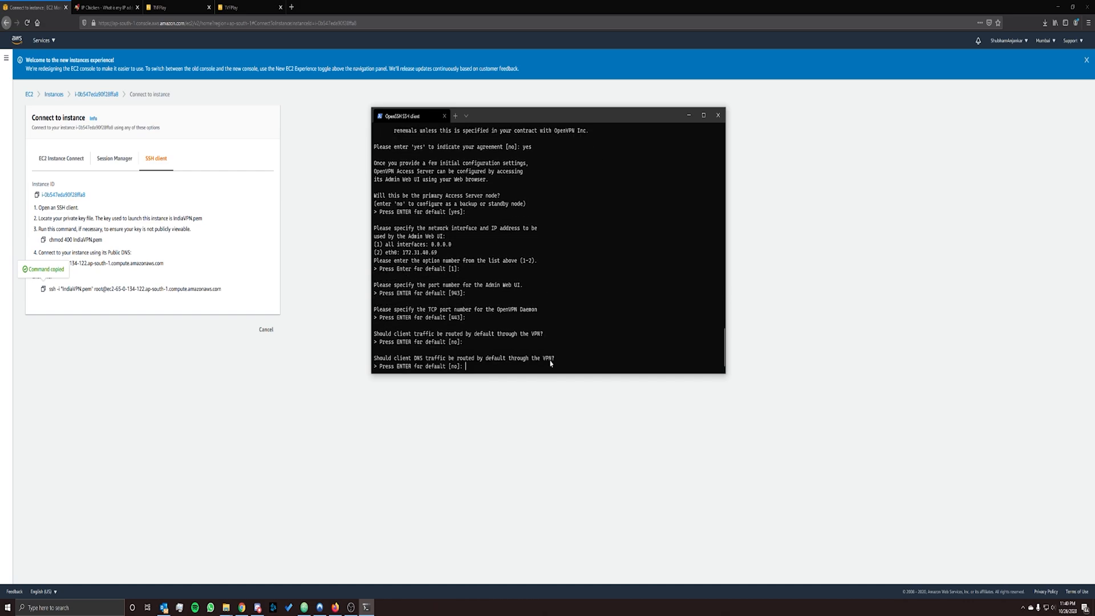
key(Return)
key(Return)
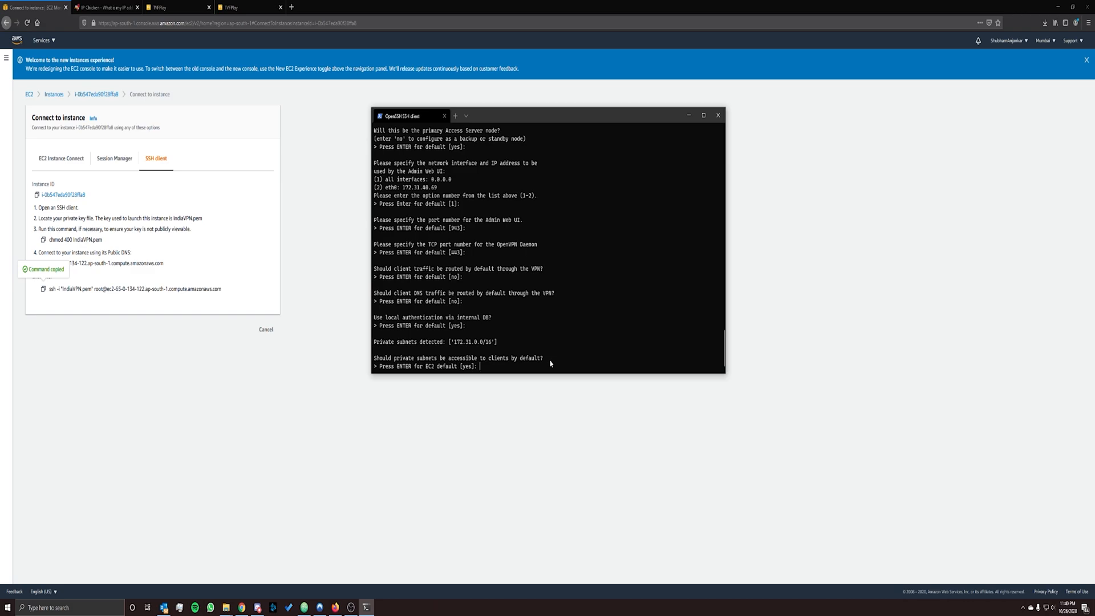
key(Return)
key(Return)
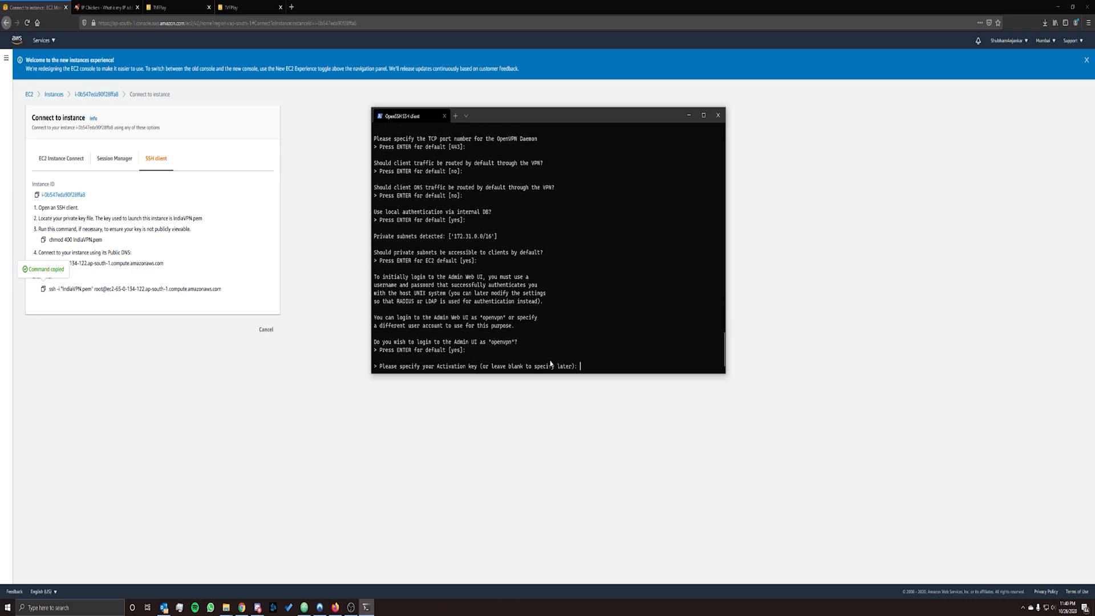
key(Return)
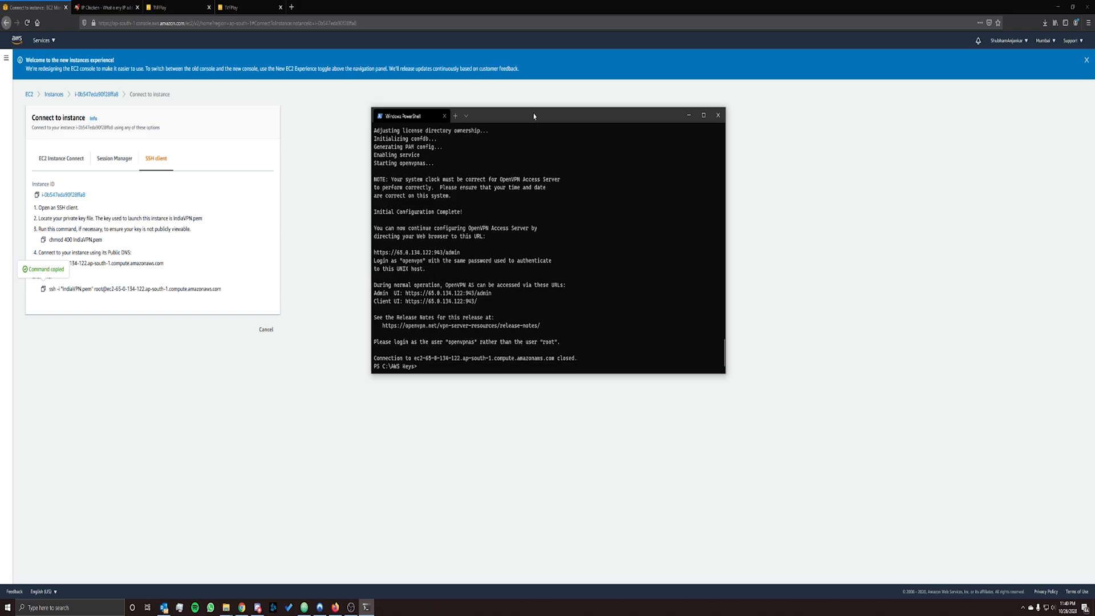
Reconnect to the instance over SSH with IndiaVPN.pem, replacing the user root with openvpnas in the command.
drag(447, 345, 475, 346)
click(468, 346)
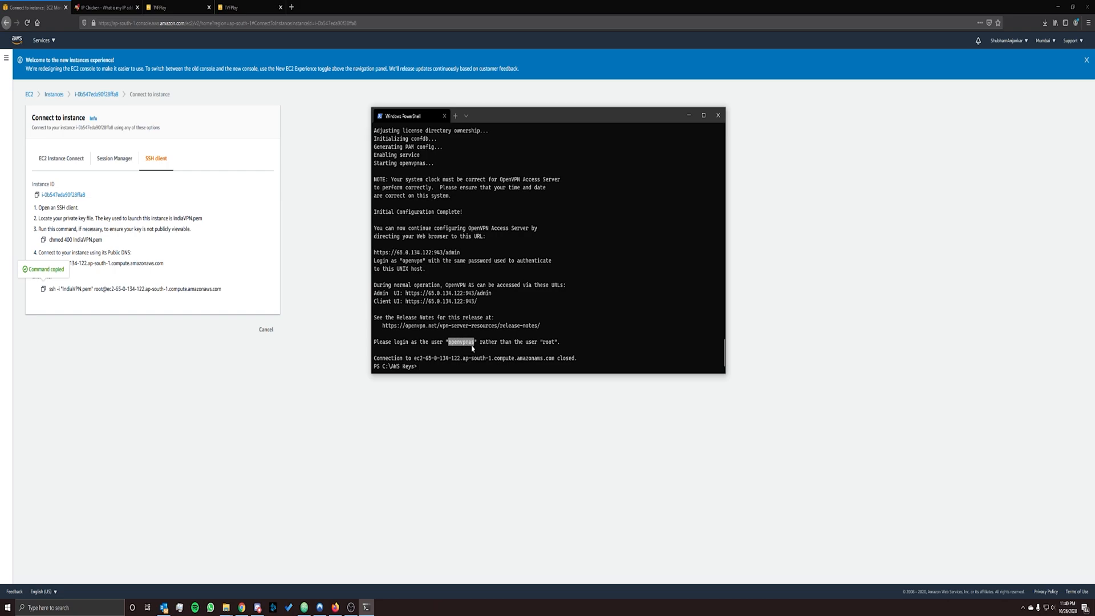
click(421, 370)
key(ctrl+v)
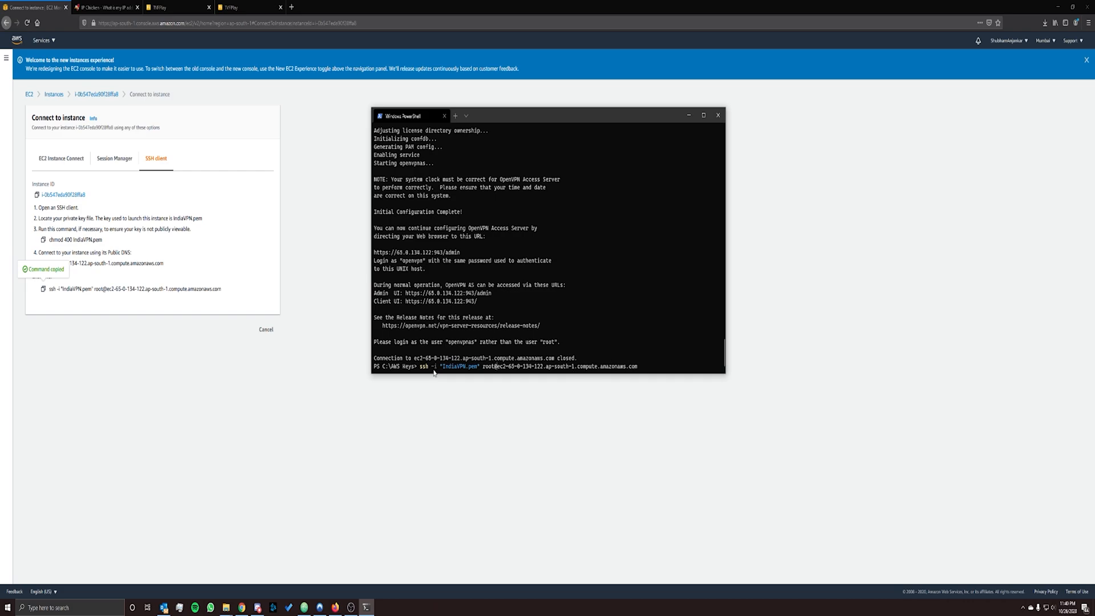
key(Left)
key(BackSpace)
key(BackSpace)
key(BackSpace)
key(BackSpace)
text(openvpnas)
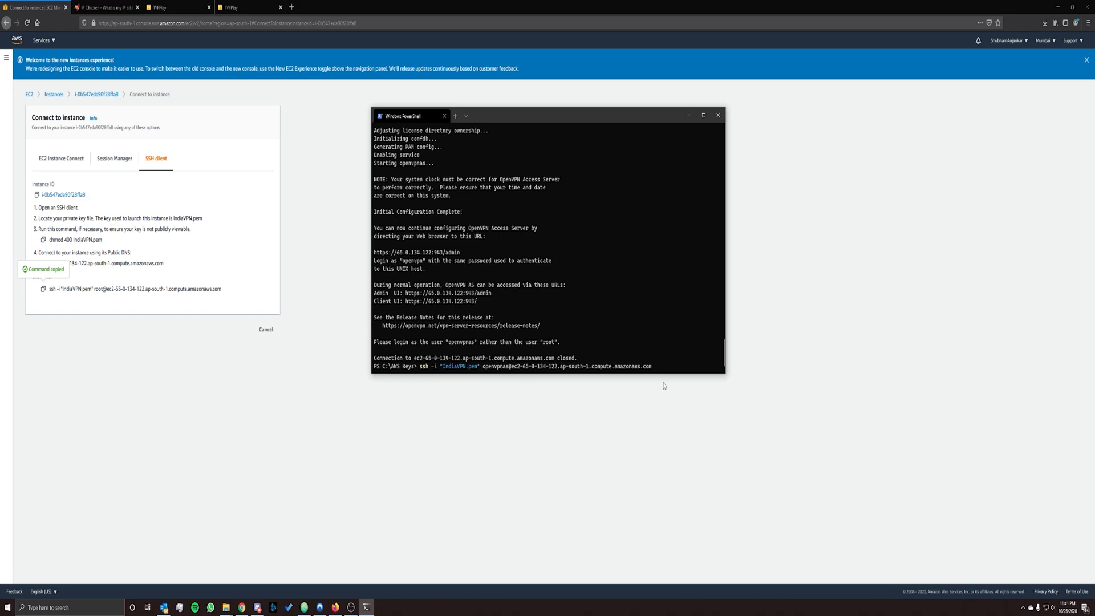
key(Return)
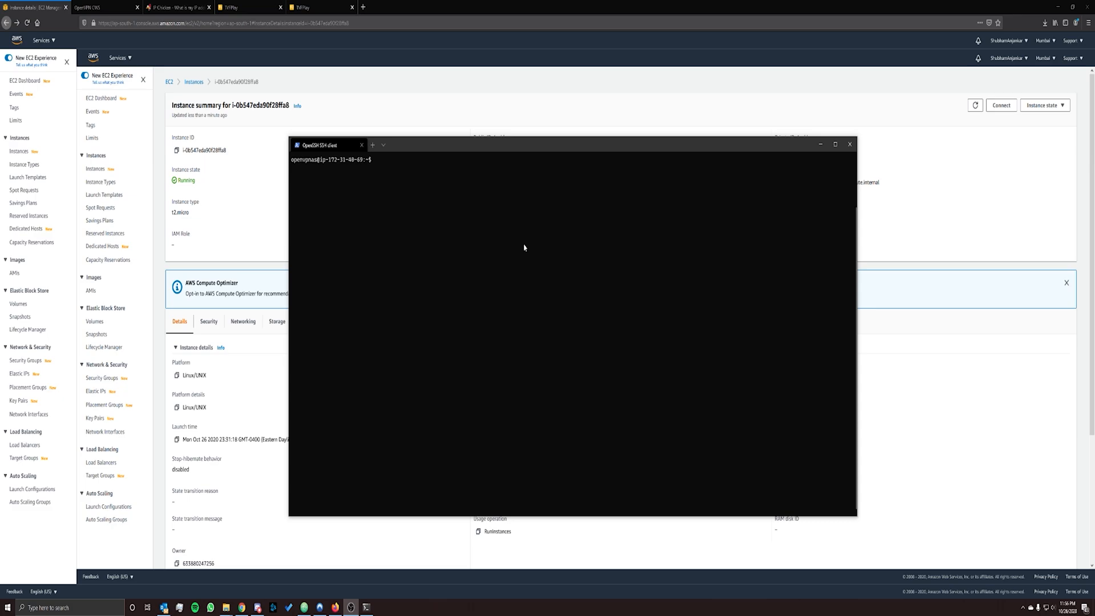
Run "sudo passwd openvpn" on the server, then enter and retype a new UNIX password for that user.
click(435, 173)
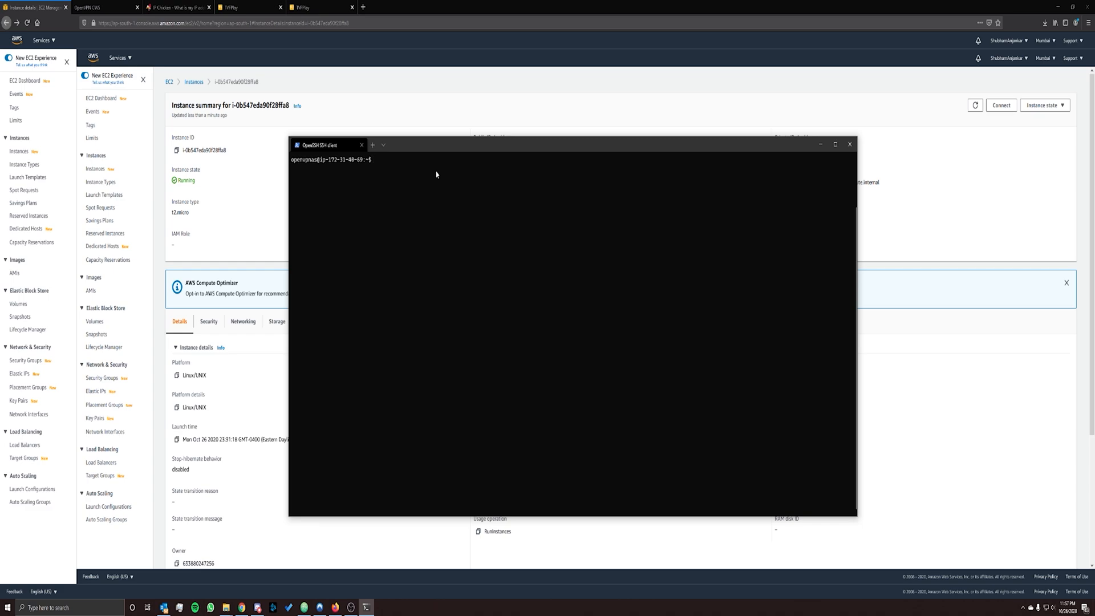
text(sudo passwd)
text(openvpn)
key(Return)
key(Return)
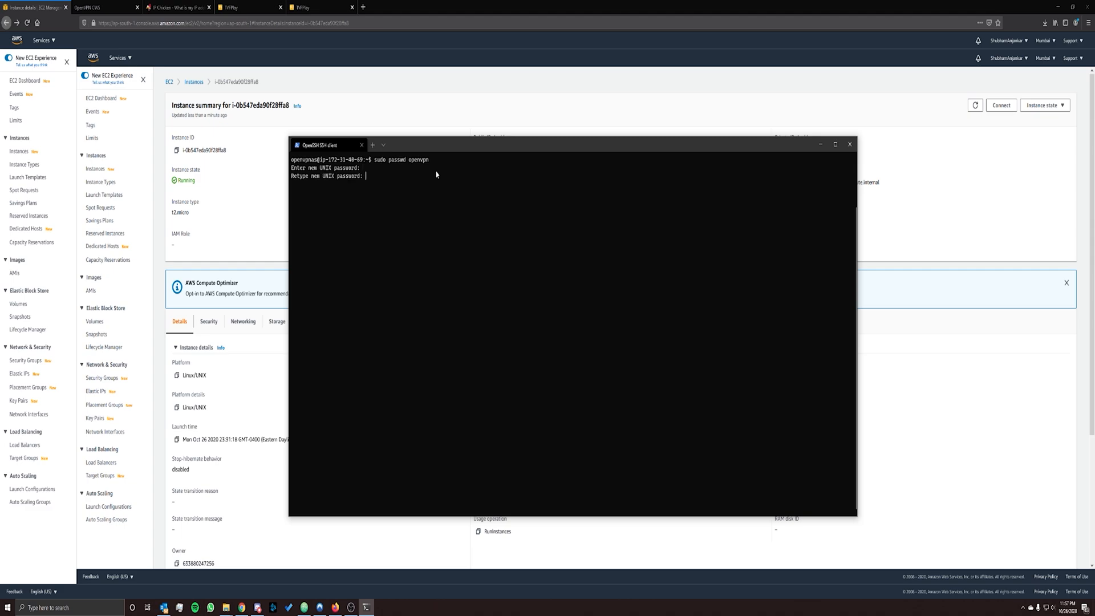
key(Return)
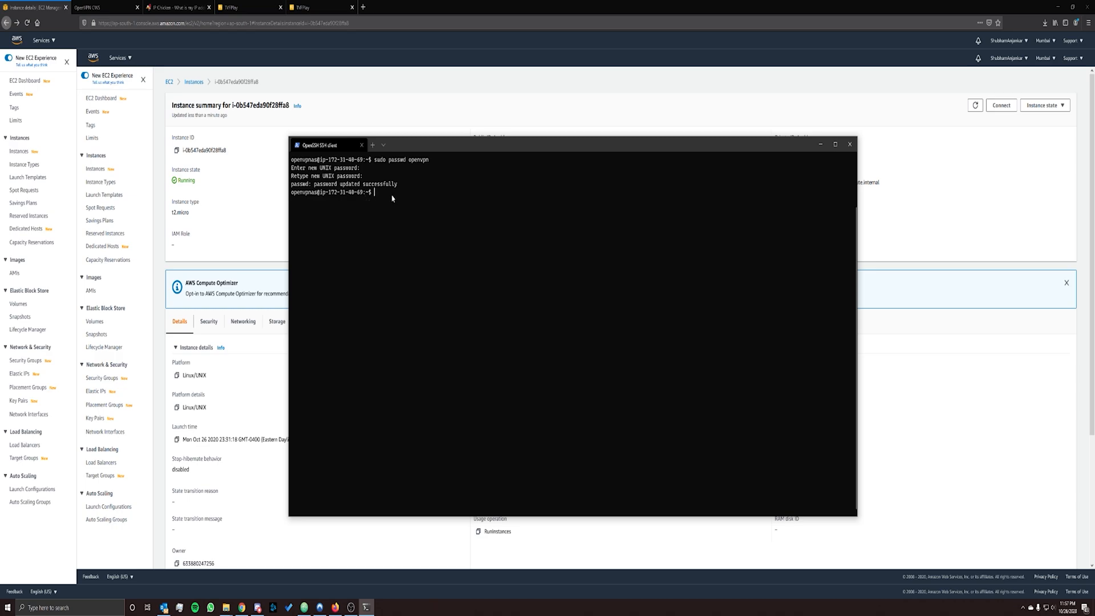
click(822, 148)
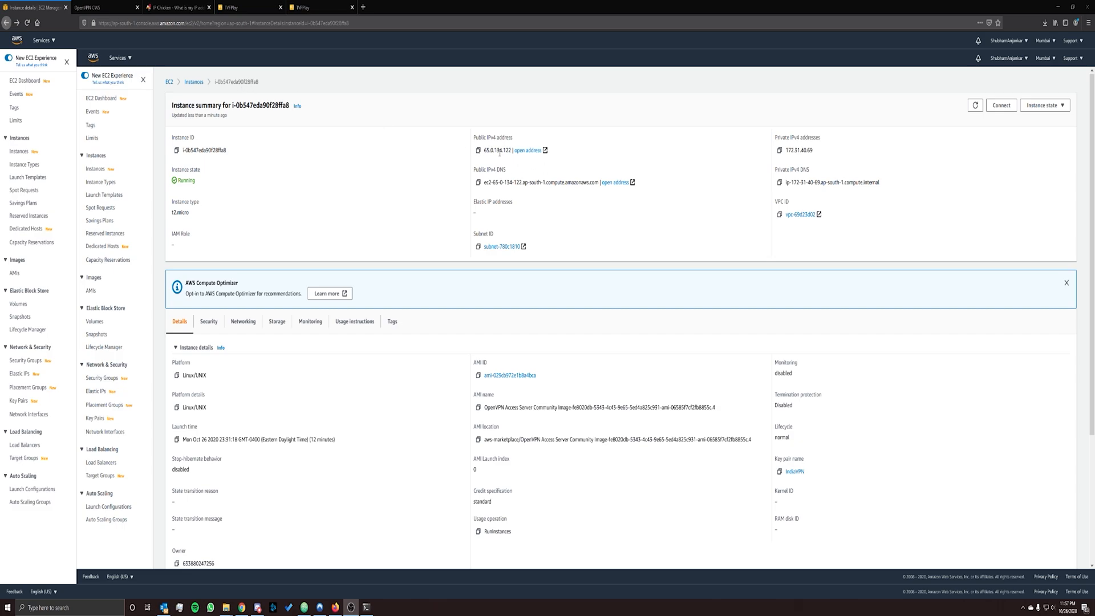
click(362, 6)
right_click(183, 25)
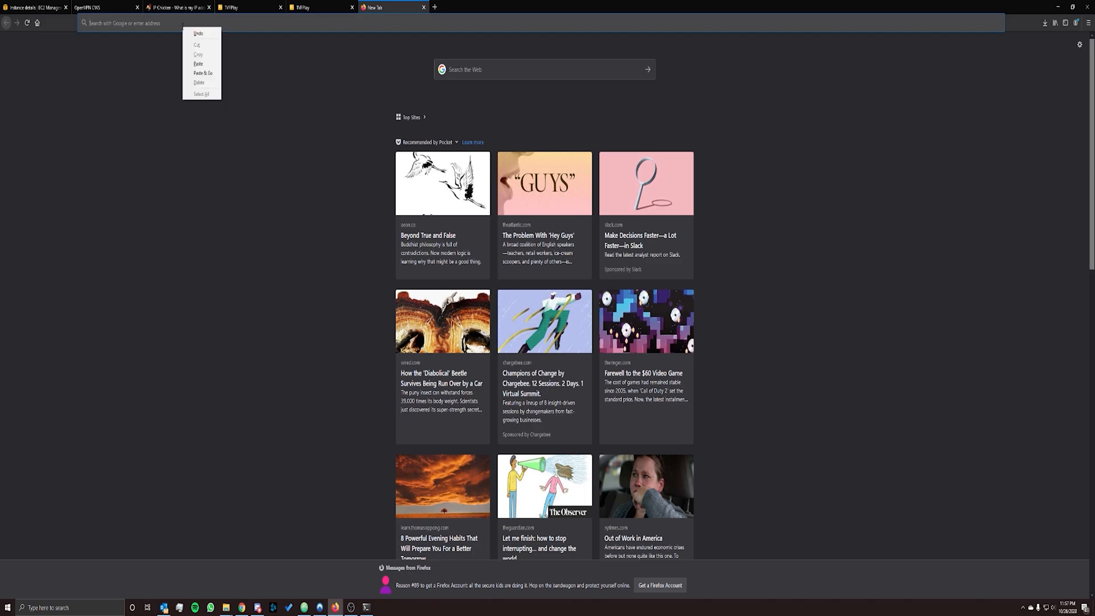
click(198, 63)
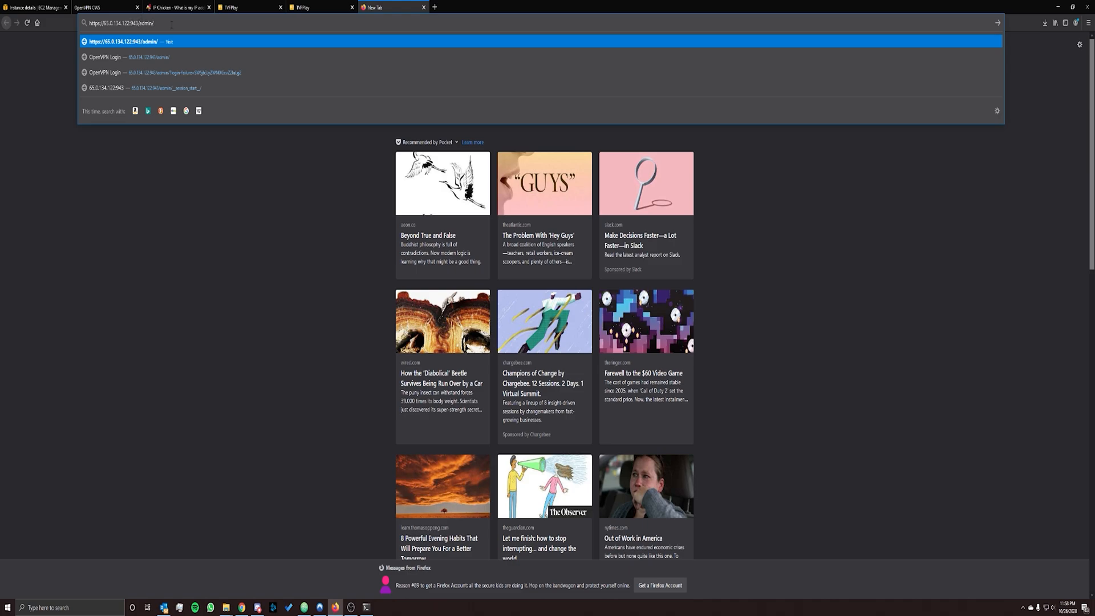
key(Return)
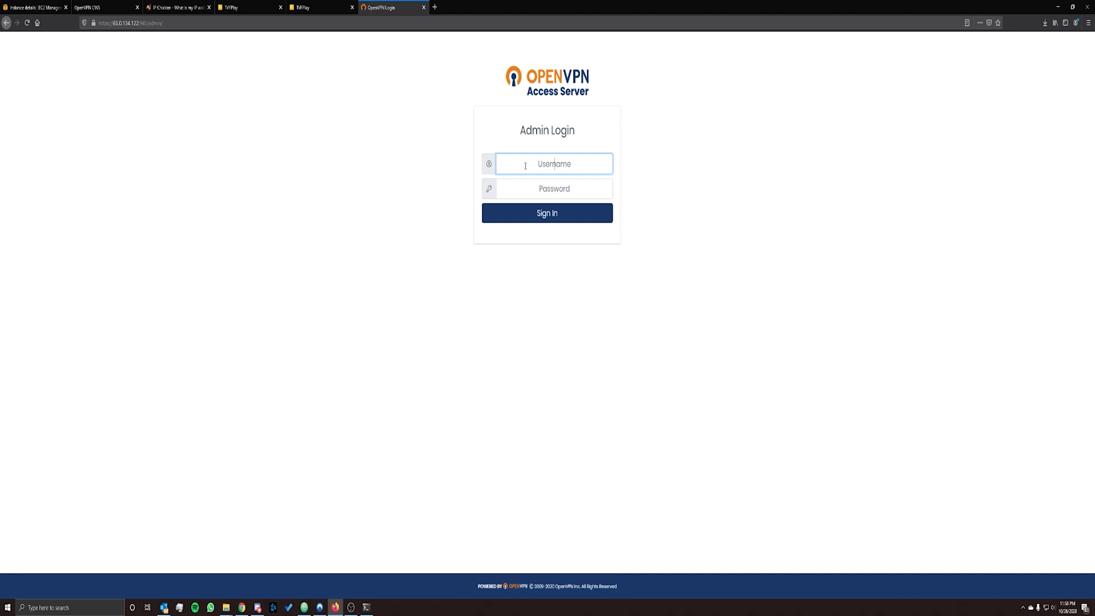
Sign in to the OpenVPN Access Server Admin Login as openvpn with the account password.
text(openvpn)
key(Tab)
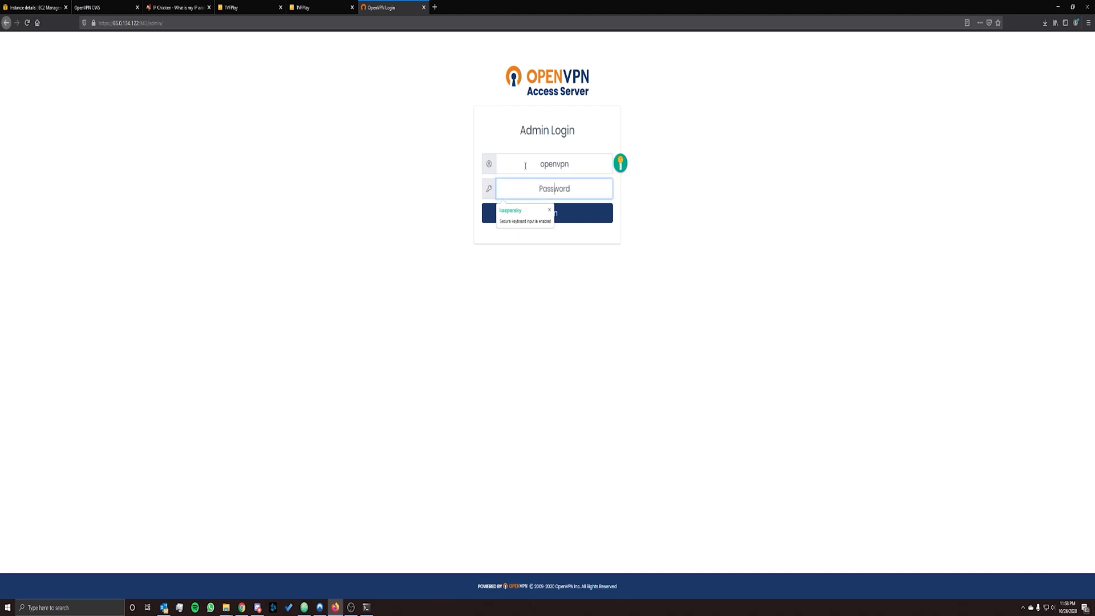
text(********)
click(585, 219)
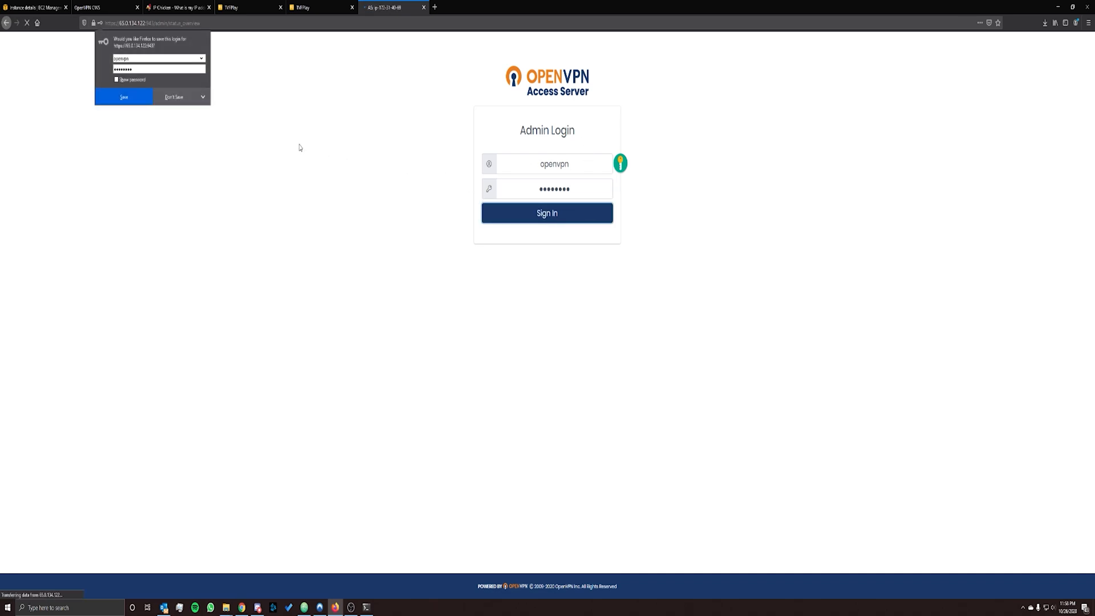
Save the admin login in the browser and agree to the OpenVPN Access Server End User License Agreement.
click(140, 103)
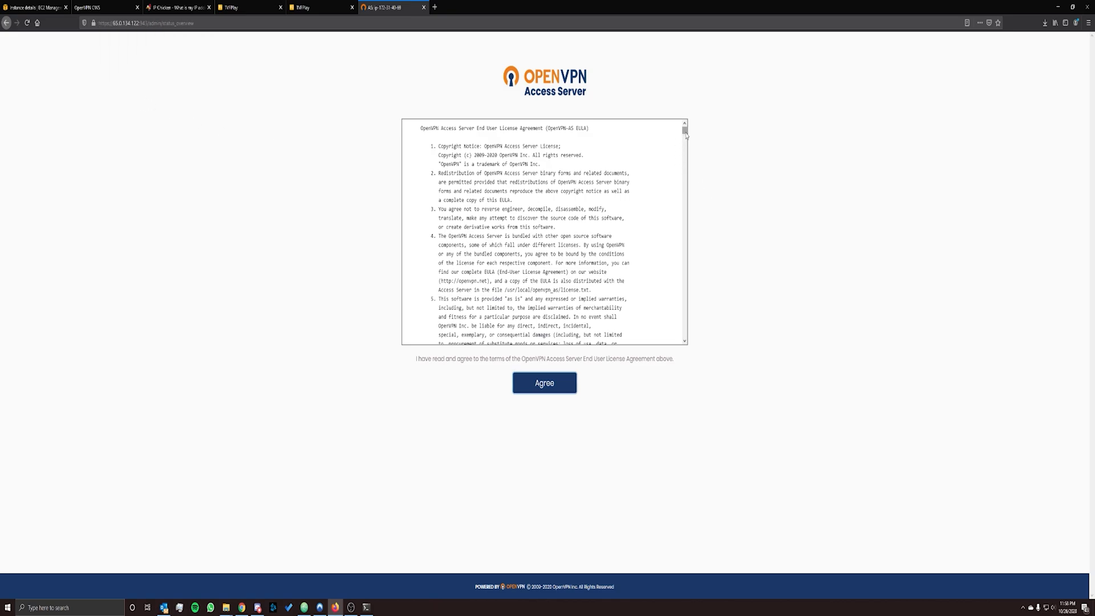
click(570, 383)
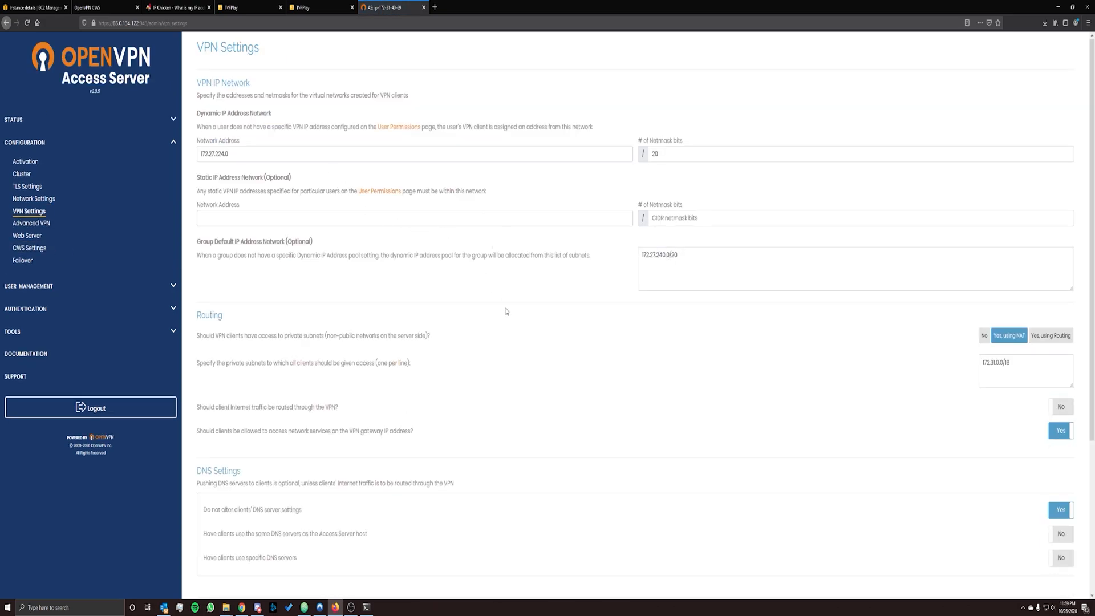
In VPN Settings, enable routing of client Internet traffic through the VPN and apply the saved change to the running server.
scroll(506, 325, down, 1)
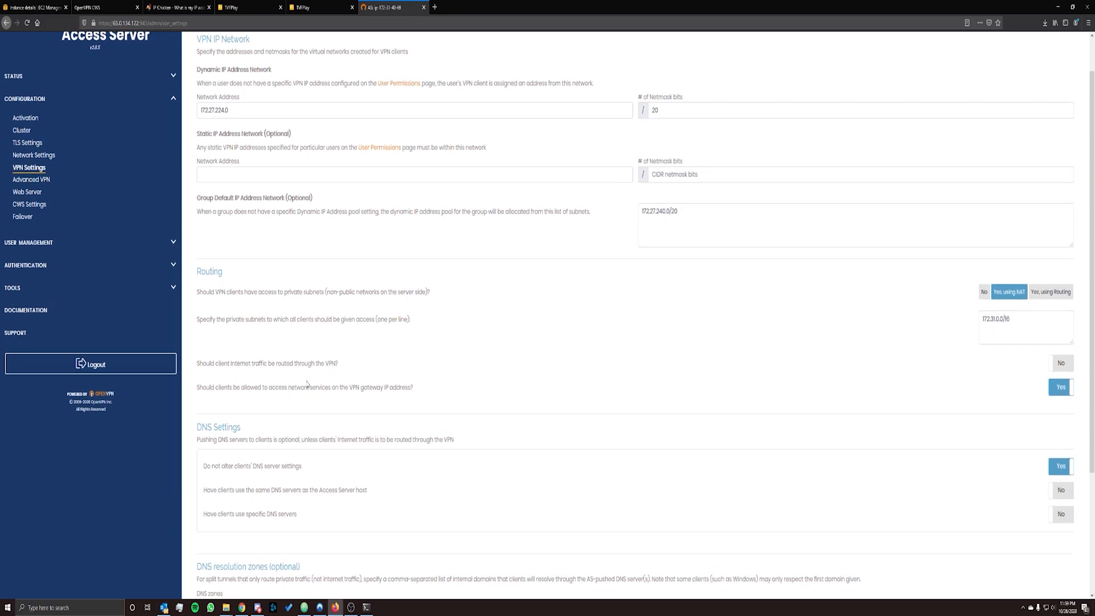
drag(197, 274, 231, 275)
drag(201, 365, 341, 366)
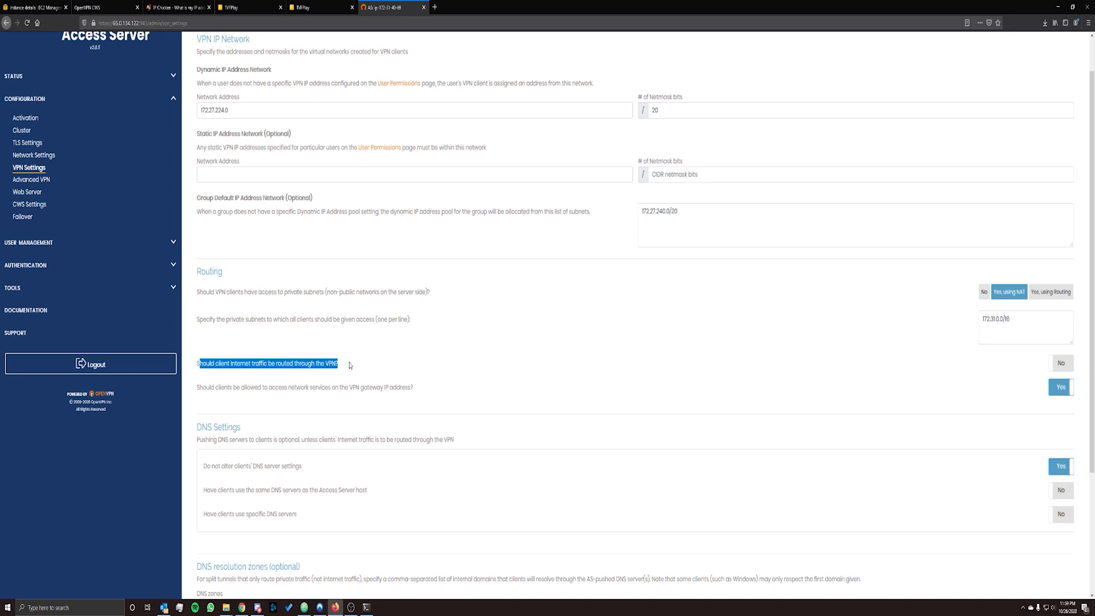
click(396, 369)
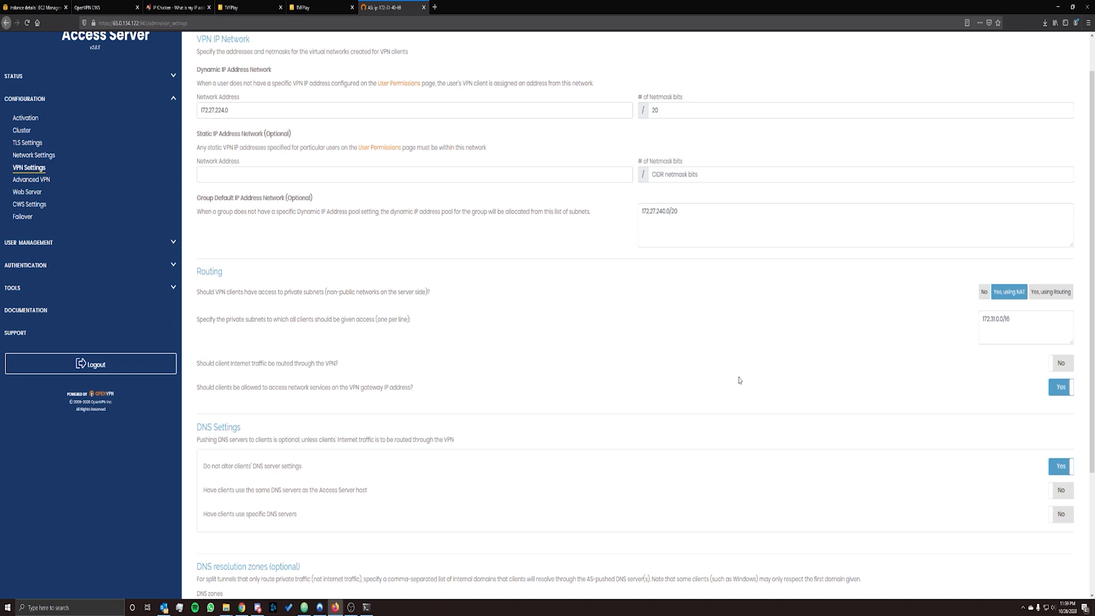
click(1057, 365)
scroll(618, 386, down, 3)
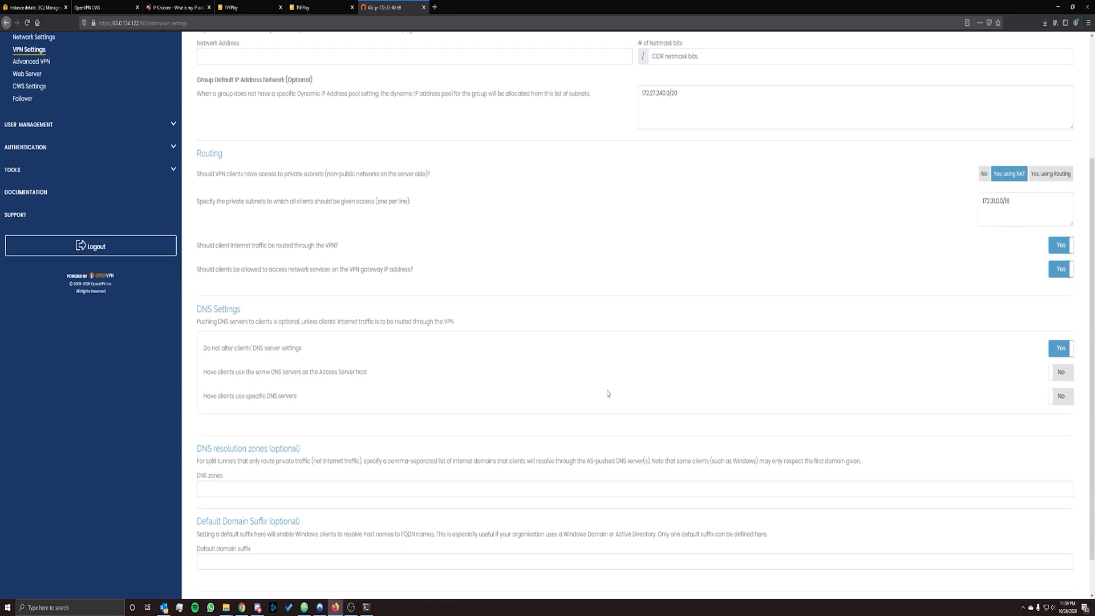
click(635, 574)
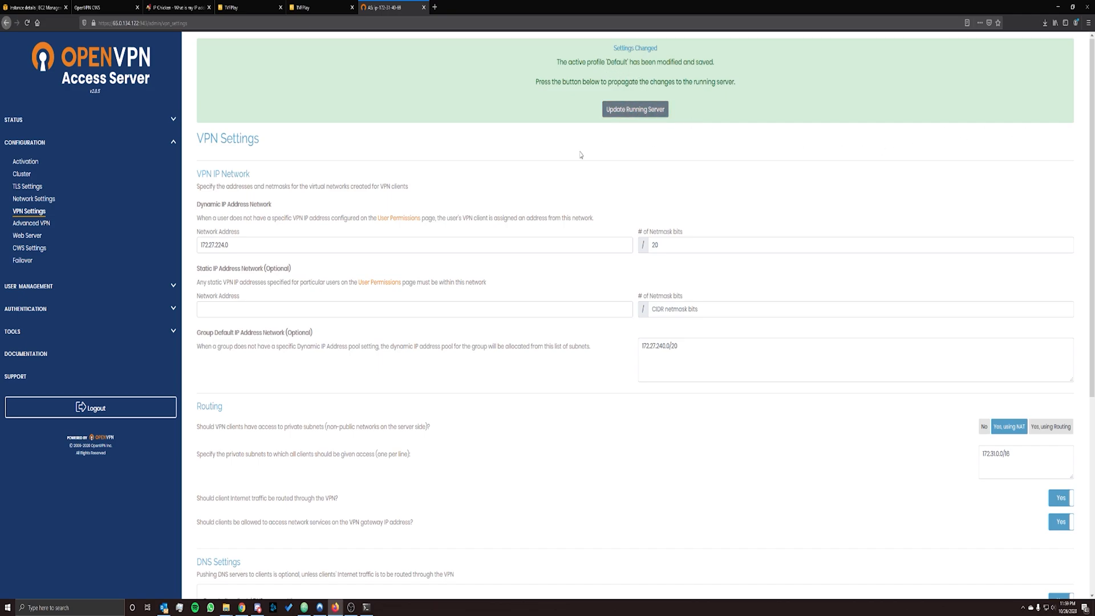
click(647, 115)
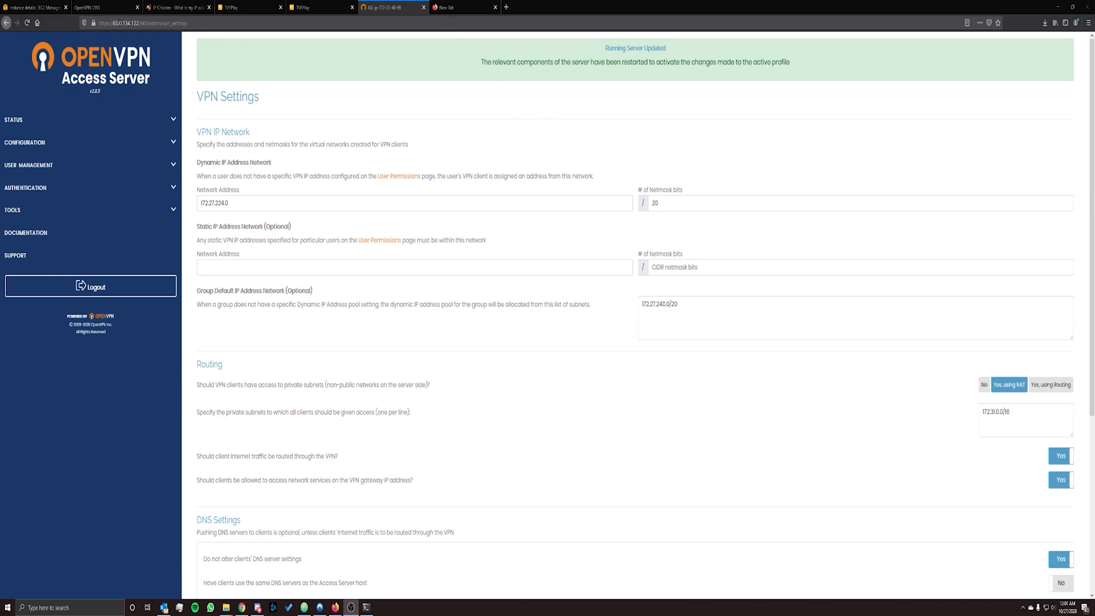
click(435, 8)
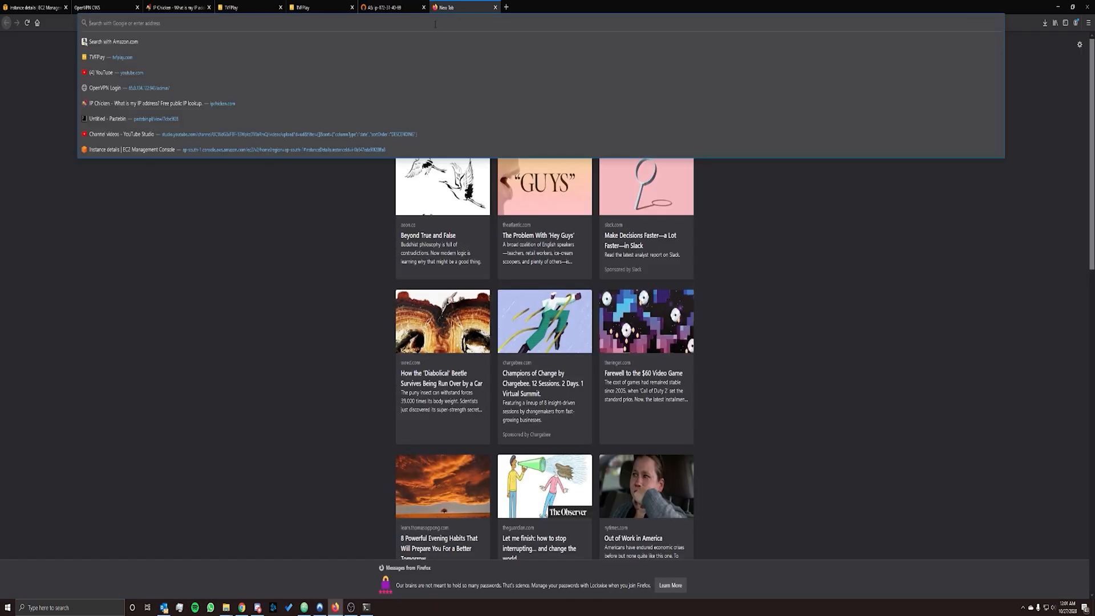
text(https://65.0.134.122:943/admin/)
key(BackSpace)
key(BackSpace)
key(BackSpace)
key(BackSpace)
key(BackSpace)
key(BackSpace)
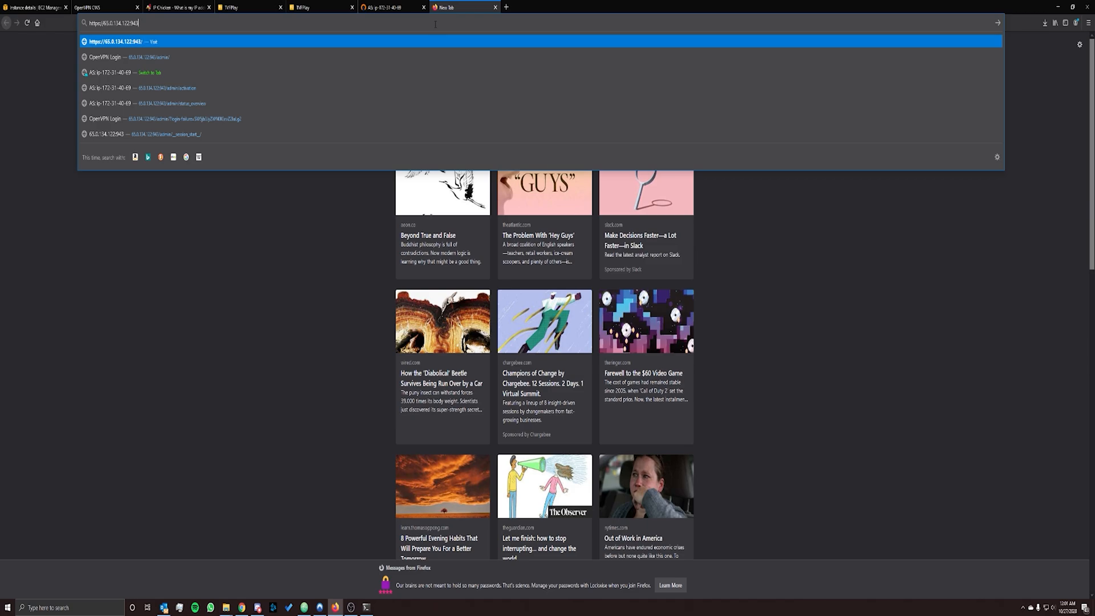
key(Return)
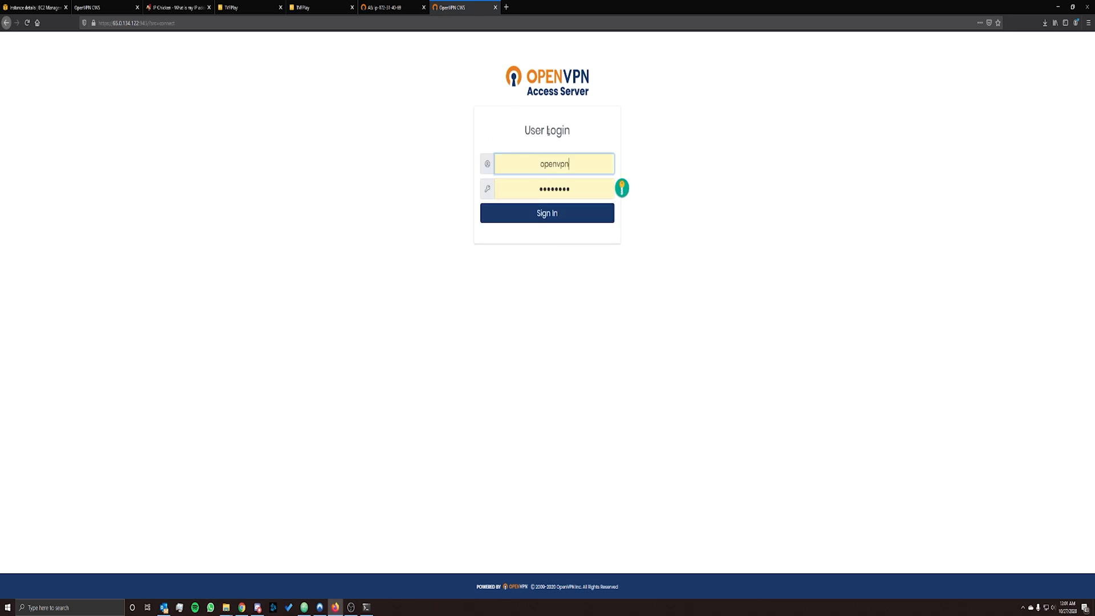
Sign in to the User Login as openvpn with the account password.
click(534, 183)
text(********)
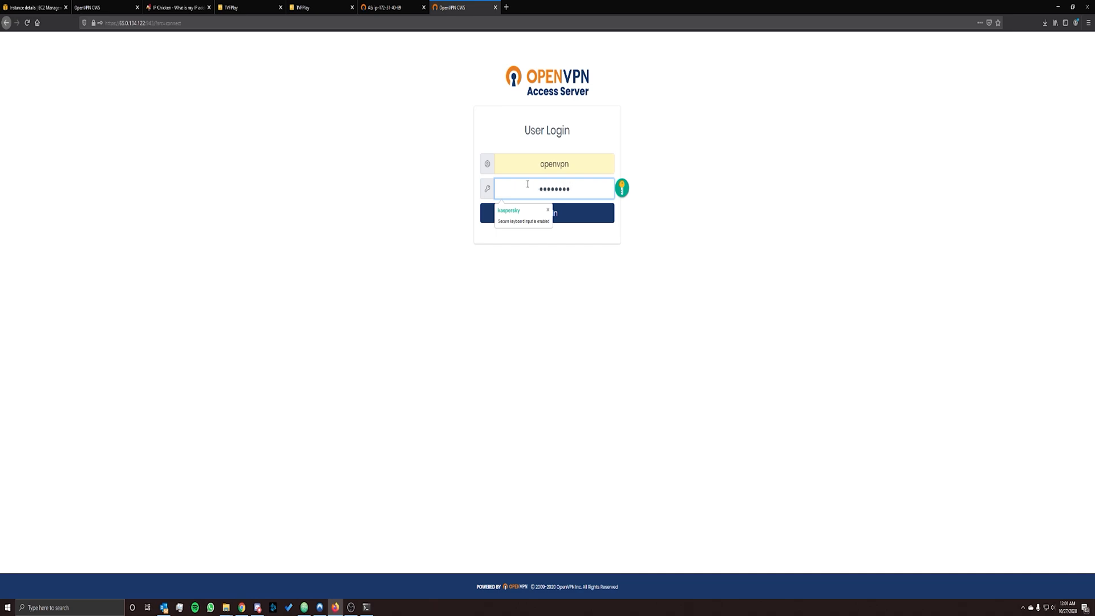
click(572, 217)
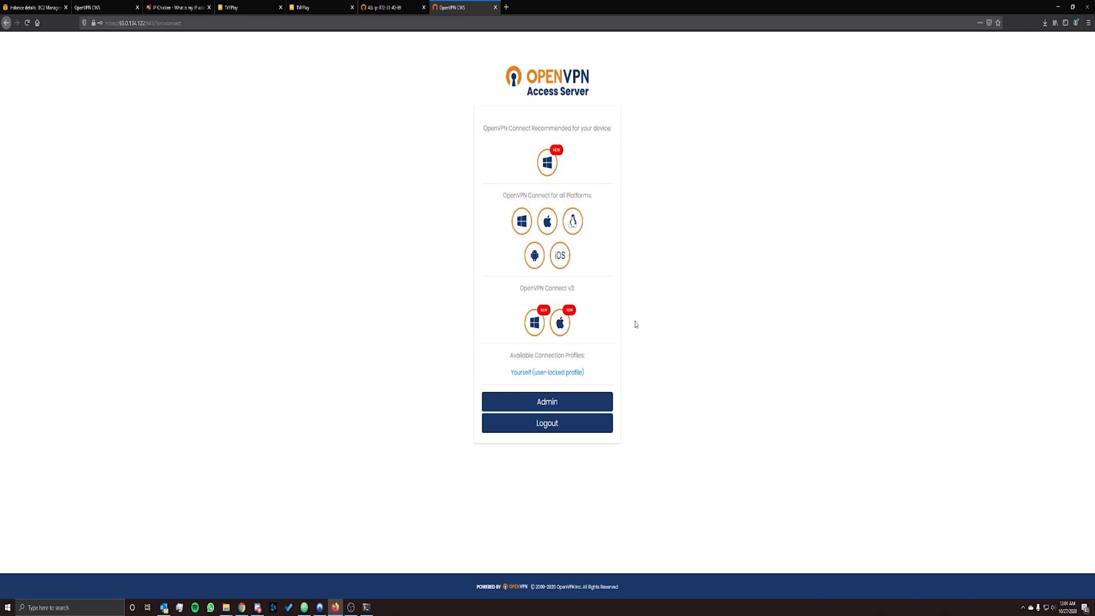
Download the recommended OpenVPN Connect installer for Windows and save the MSI file.
click(552, 166)
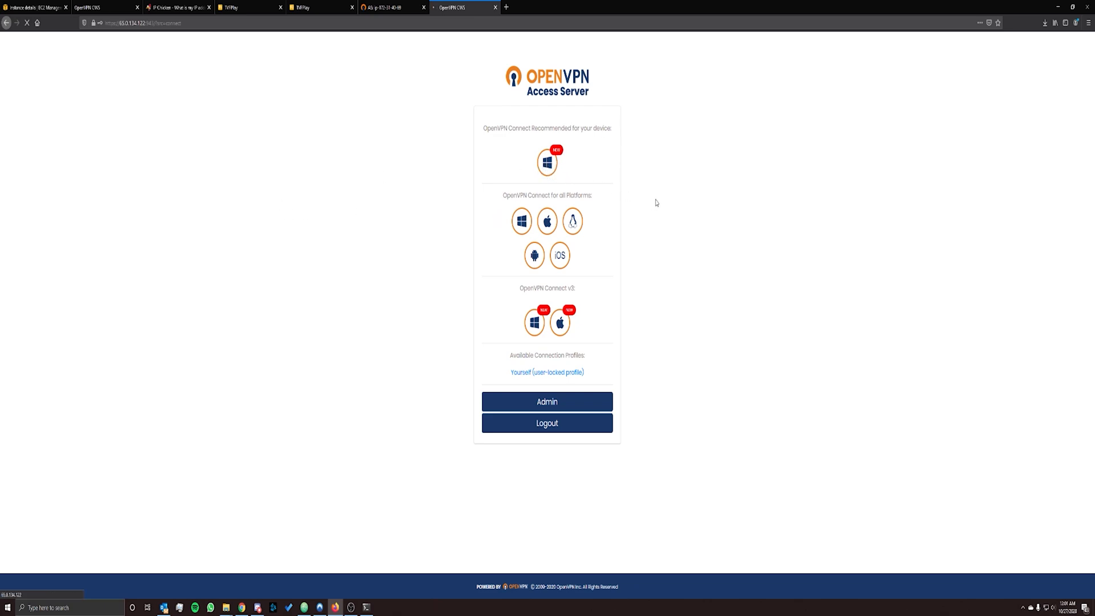
click(544, 164)
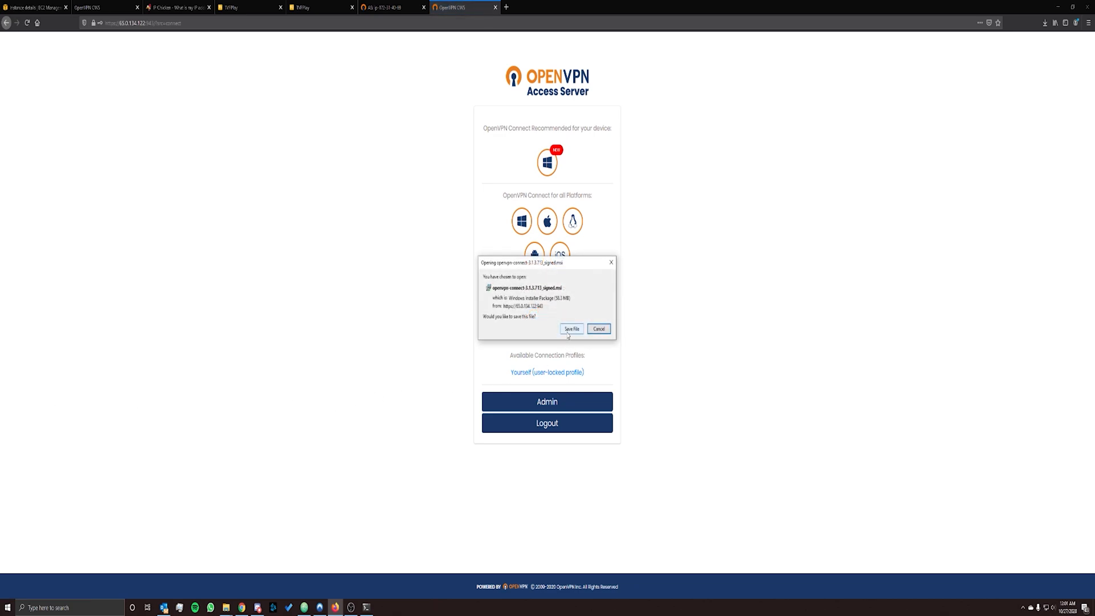
click(569, 331)
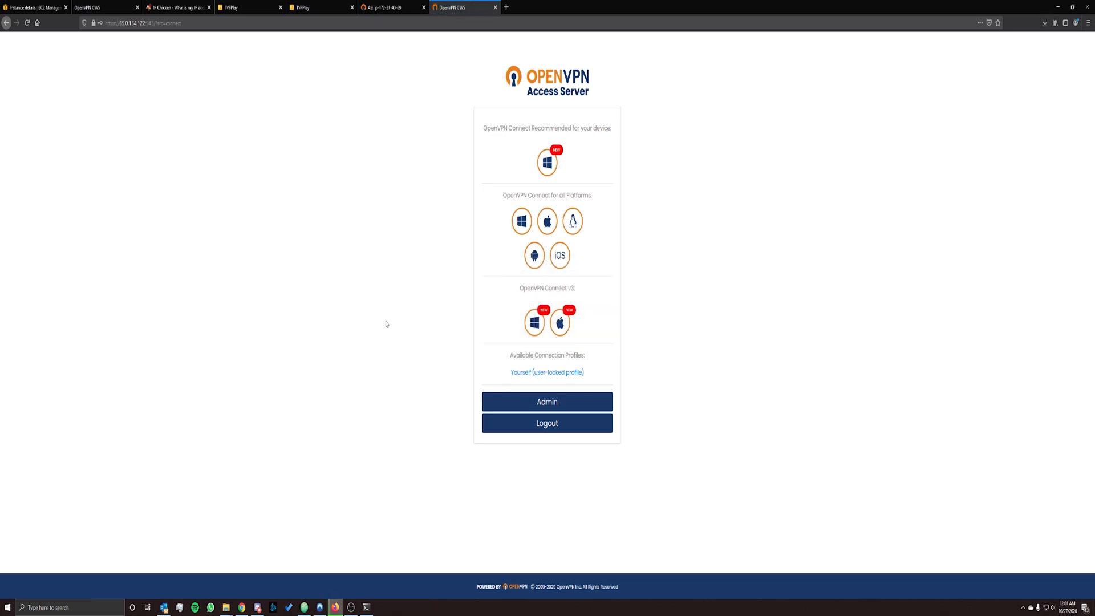
Launch the downloaded OpenVPN Connect installer and choose to run it anyway despite the SmartScreen block.
click(1046, 23)
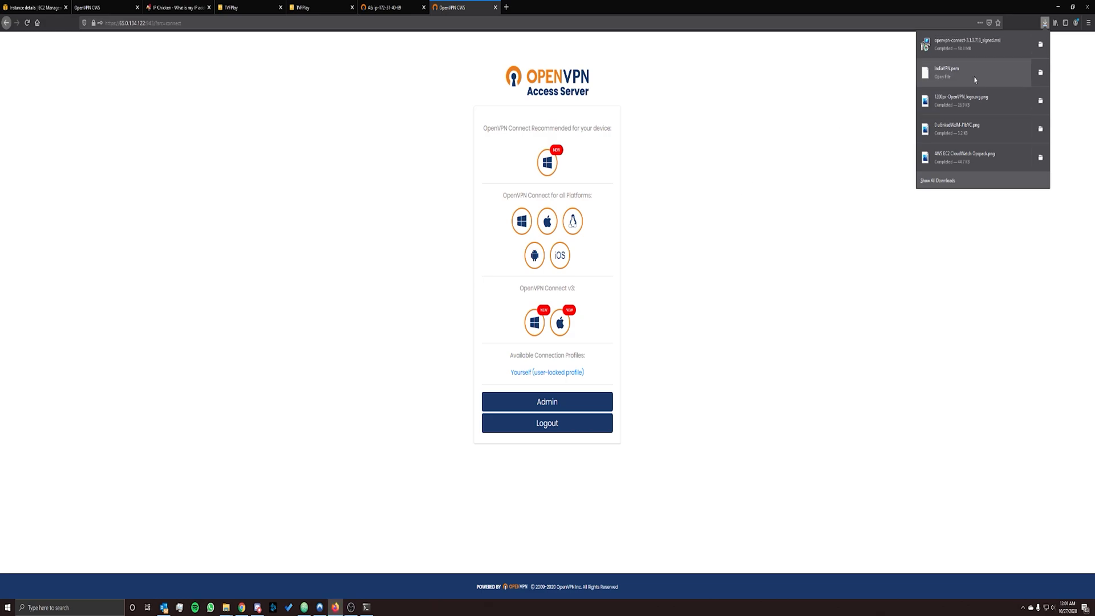
click(962, 49)
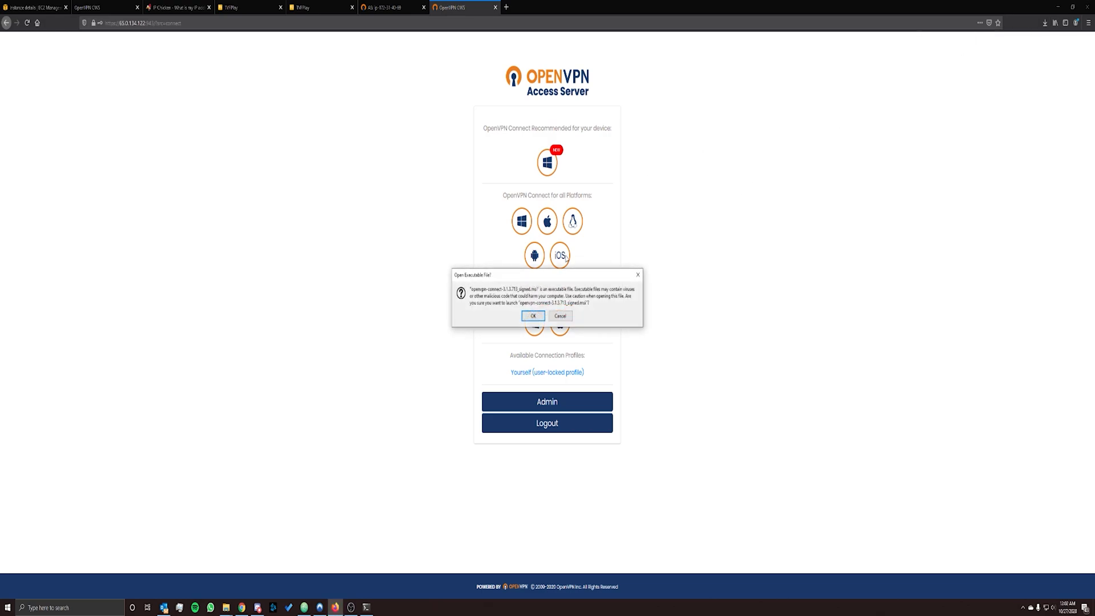
click(533, 317)
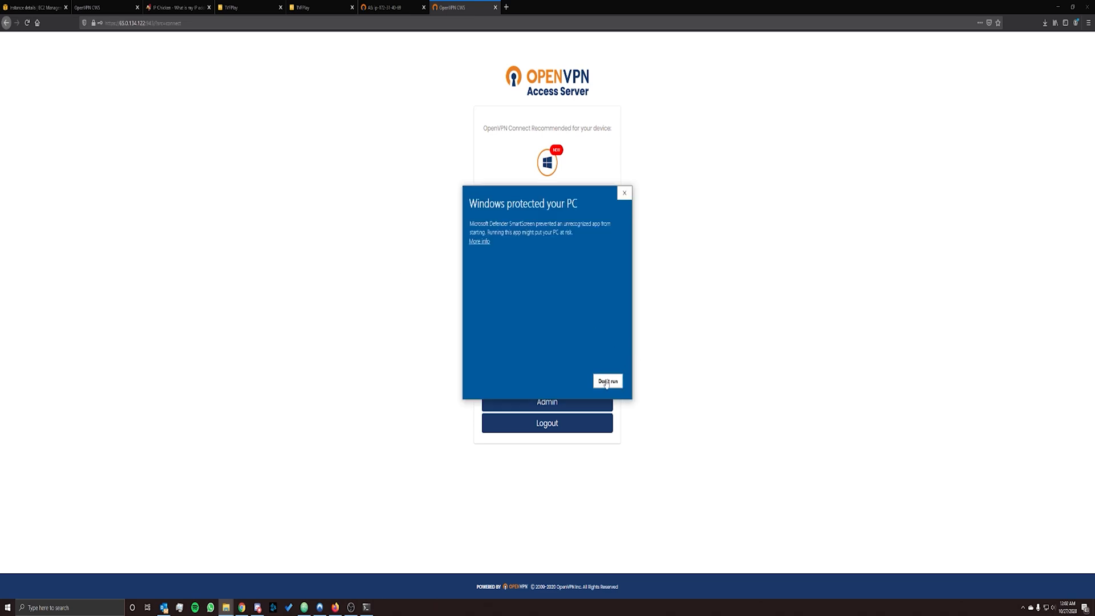
click(482, 243)
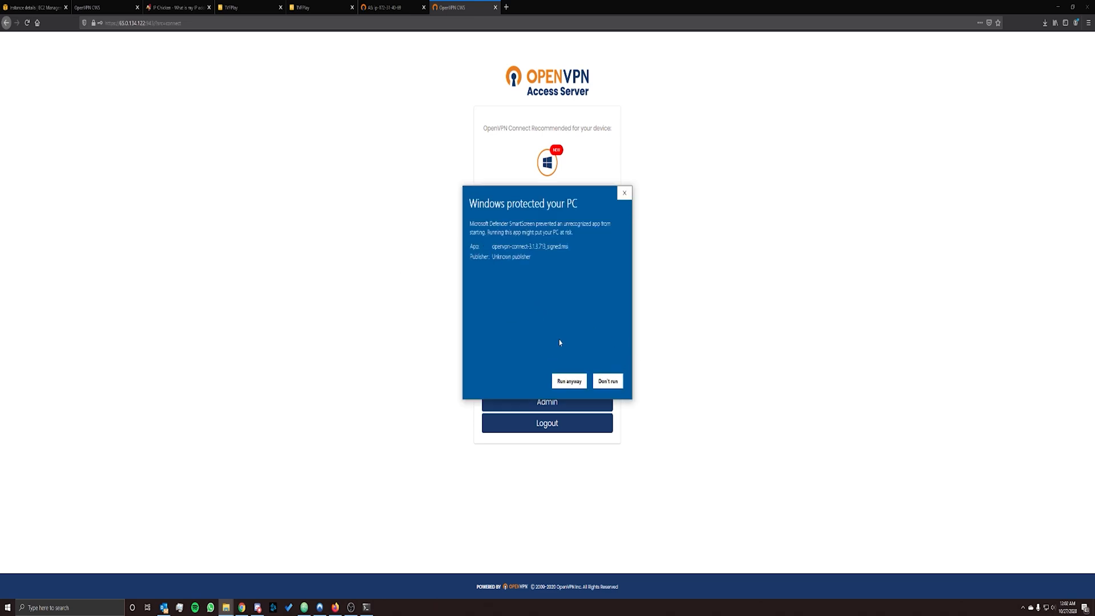
click(569, 382)
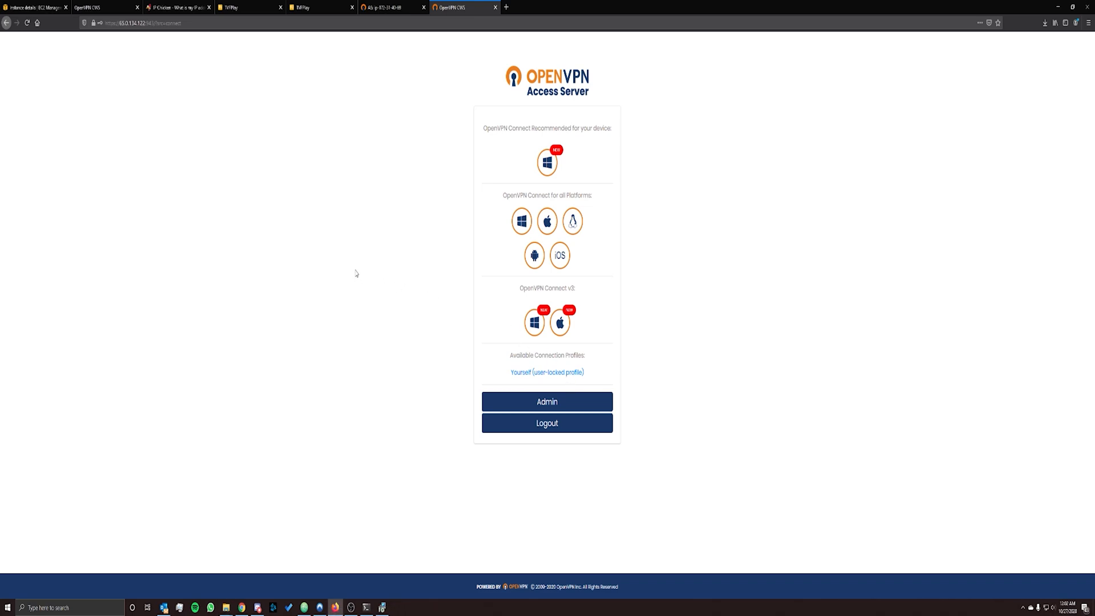
Install OpenVPN Connect through its setup wizard, accepting the license agreement, and finish the wizard.
click(383, 607)
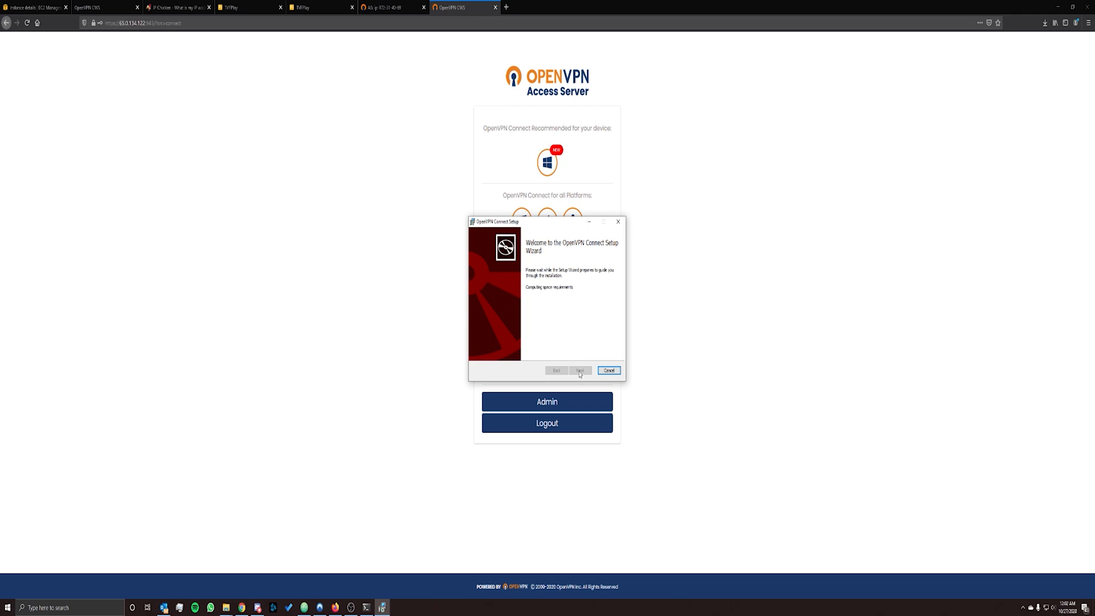
drag(558, 229, 370, 193)
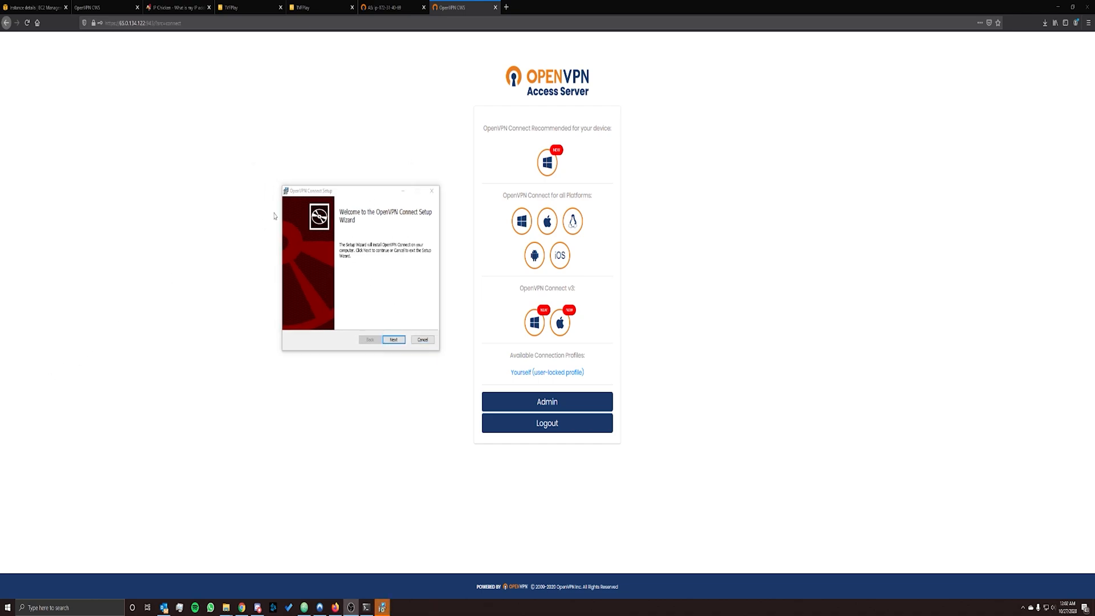
click(393, 339)
click(320, 320)
click(394, 339)
click(390, 340)
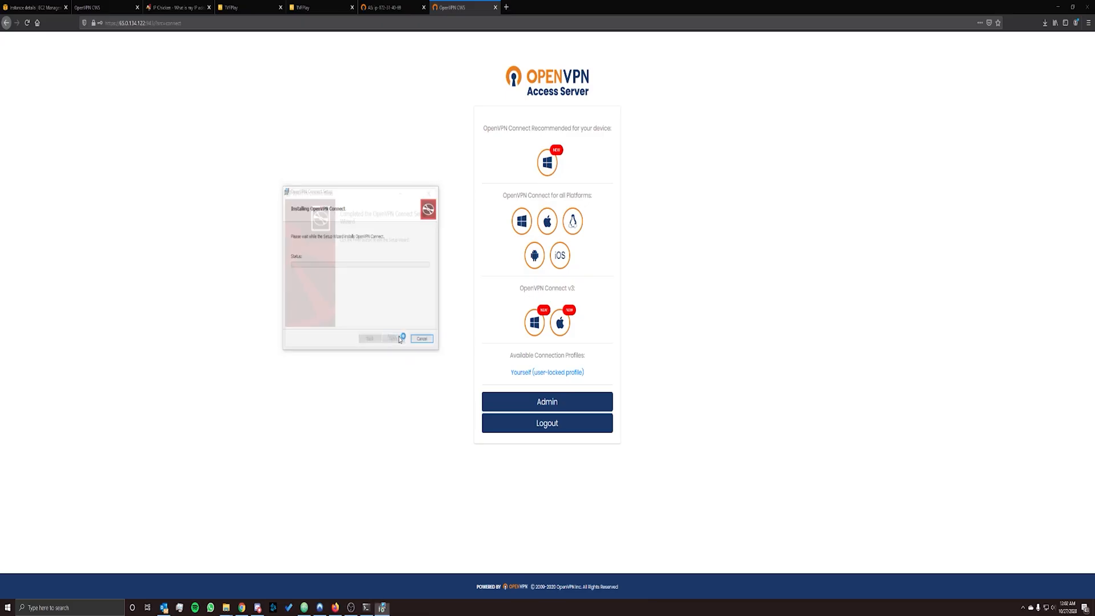
click(395, 339)
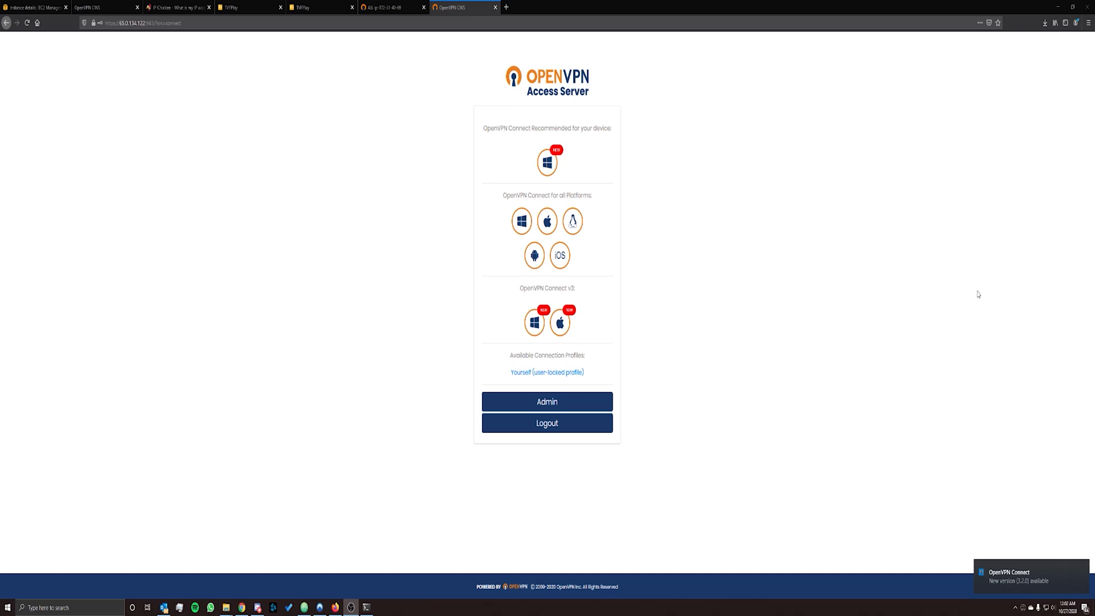
Complete the OpenVPN Connect onboarding tour and agree to the data collection policy, moving the window beside the download page.
click(1024, 608)
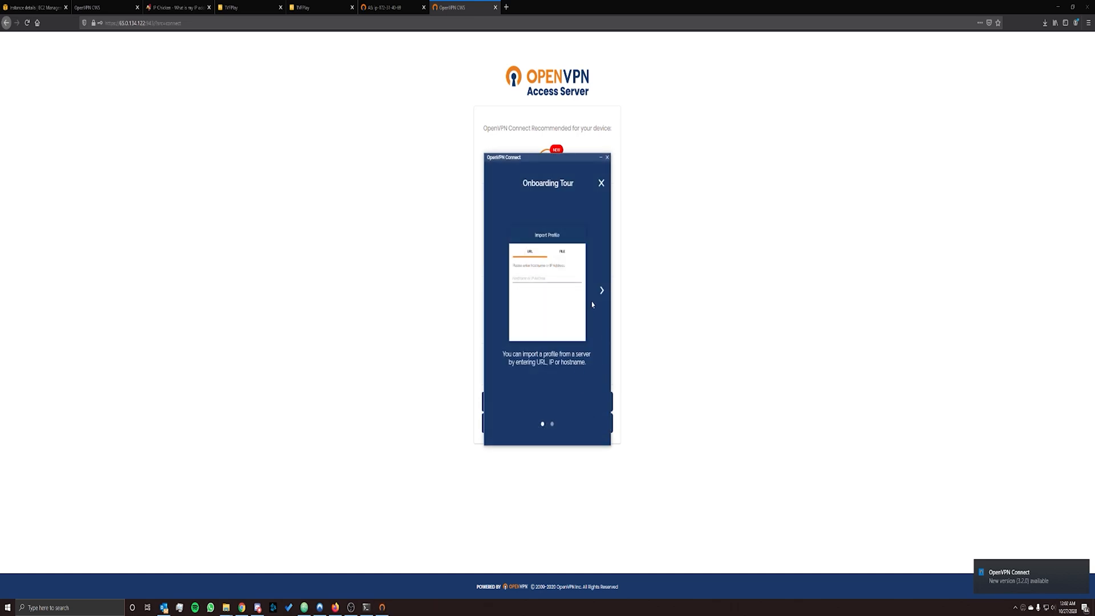
drag(541, 162, 637, 217)
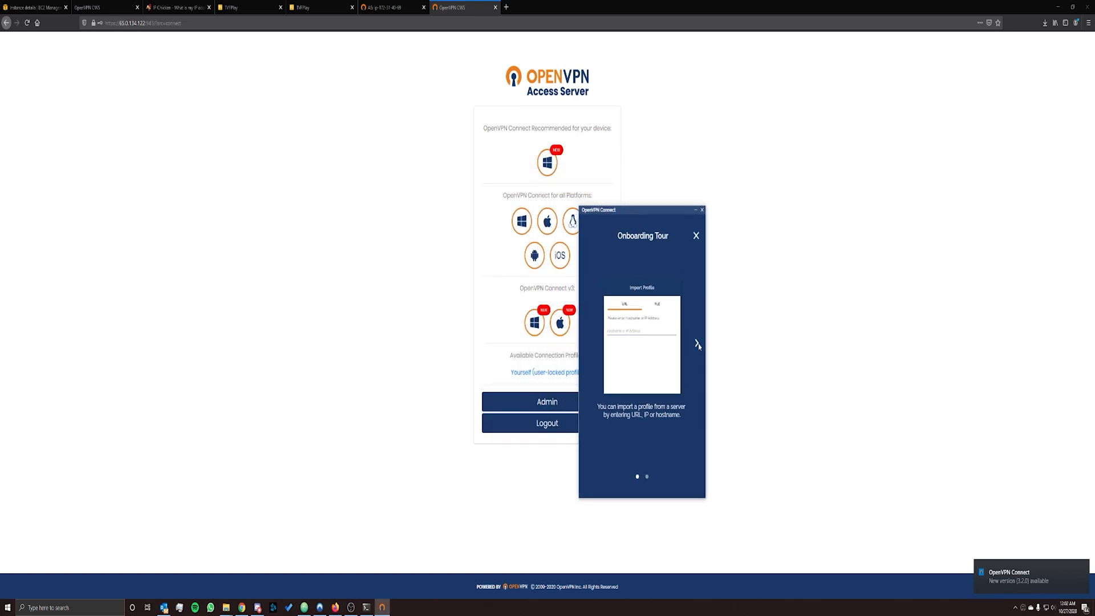
click(697, 343)
click(697, 346)
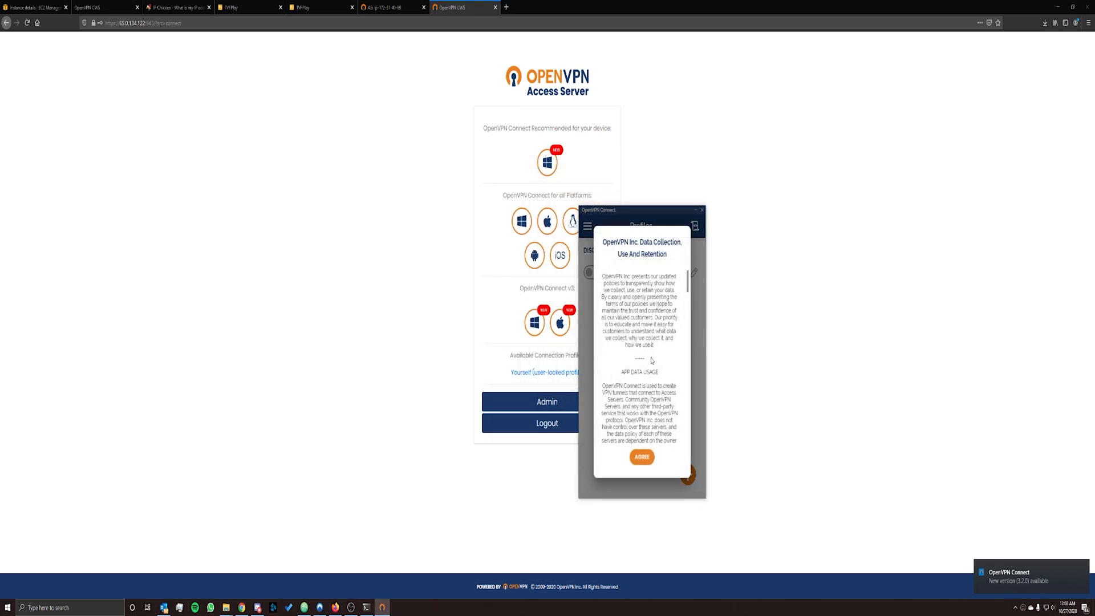
click(644, 457)
click(647, 413)
drag(636, 210, 705, 133)
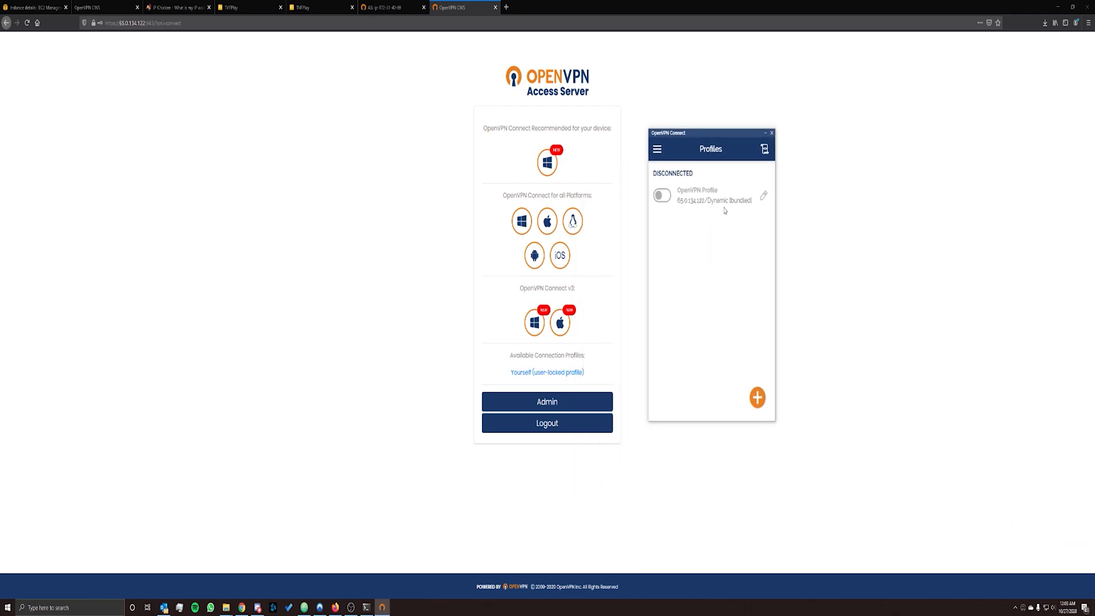
Connect the bundled 65.0.134.122 profile, entering openvpn as username and the account password.
click(660, 197)
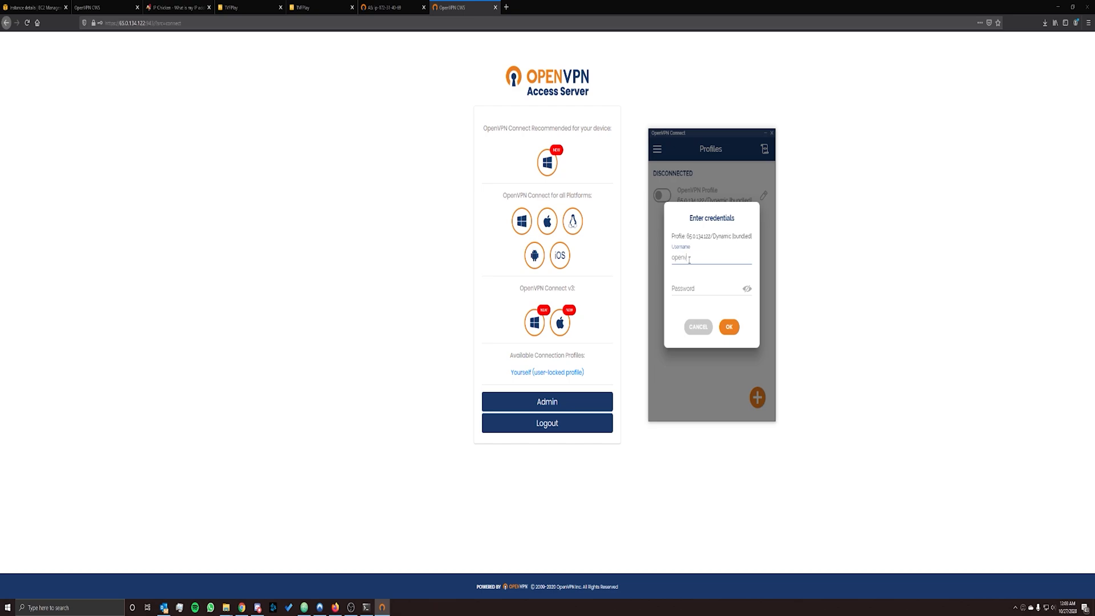
key(Tab)
click(729, 327)
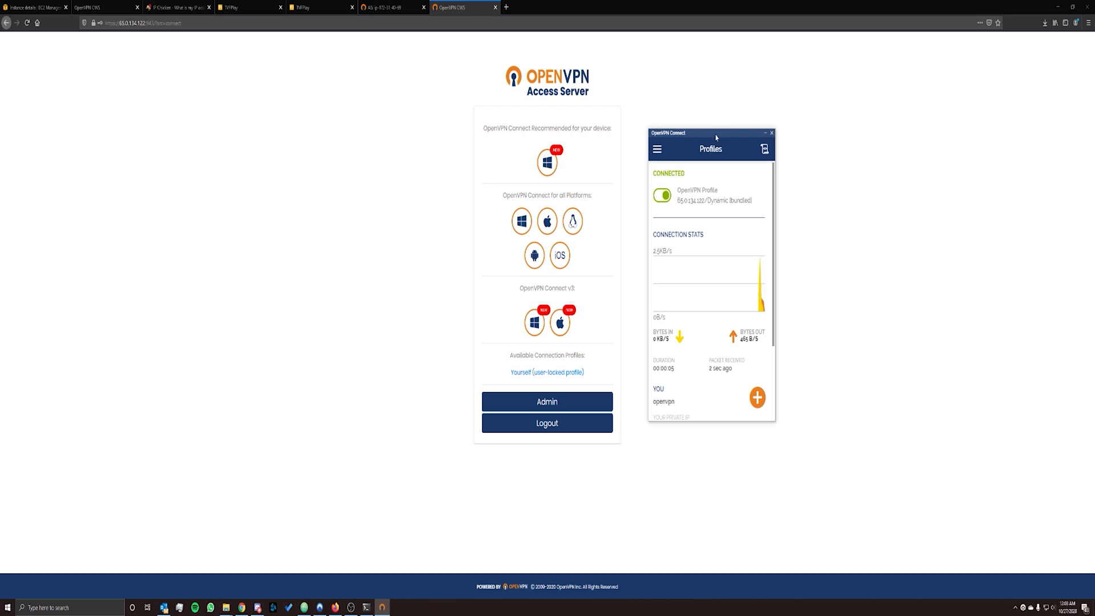
Dismiss the Windows network discovery prompt for Network 2 and reposition the OpenVPN Connect window beside the download page.
drag(716, 136, 695, 113)
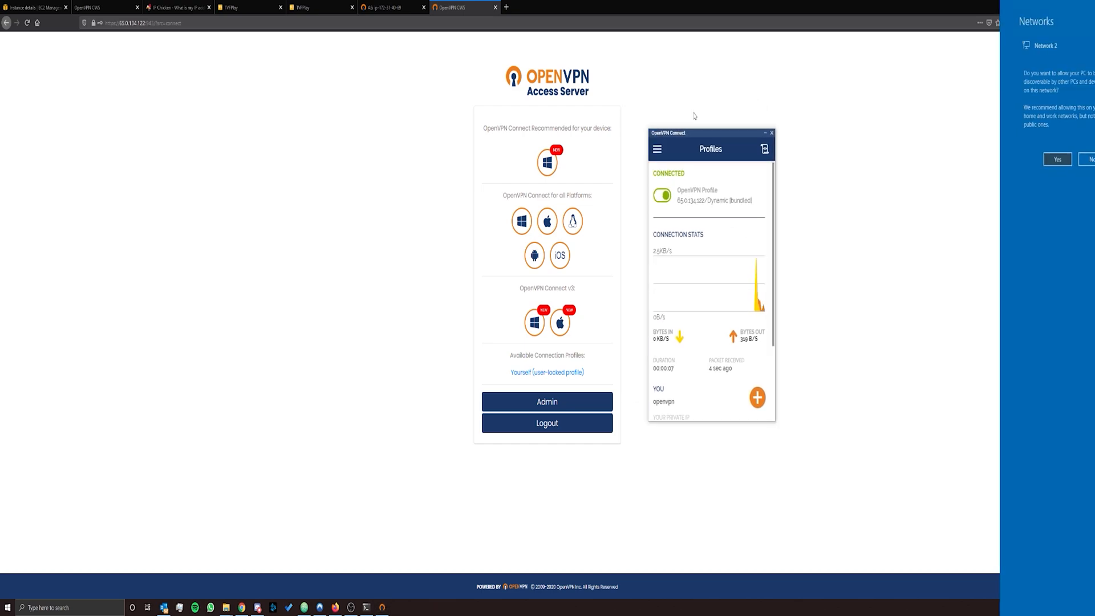
click(1037, 160)
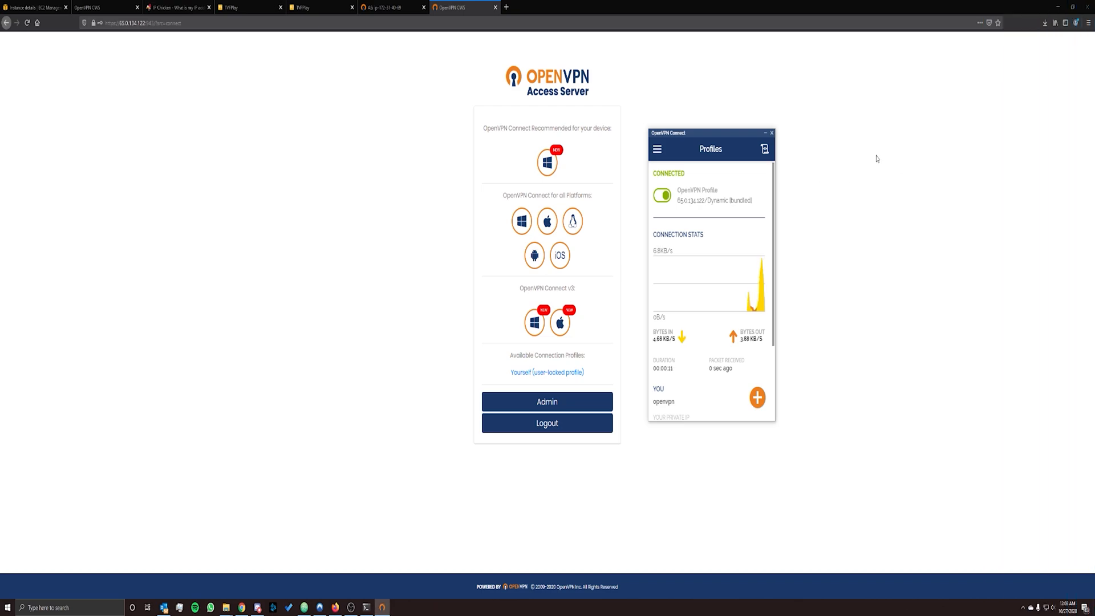
drag(722, 135, 701, 114)
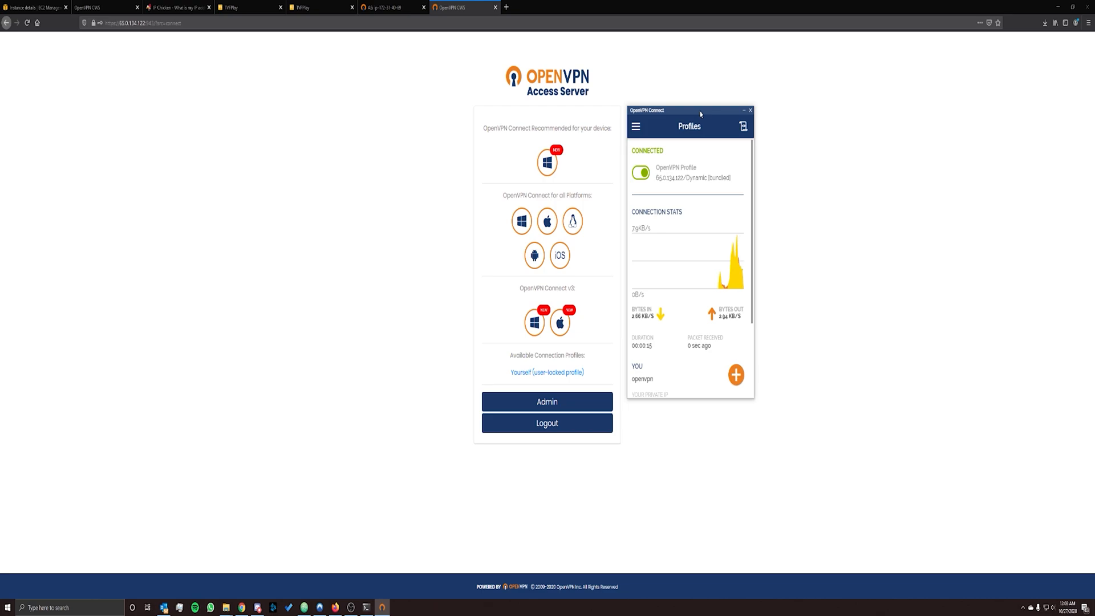
drag(701, 113, 700, 115)
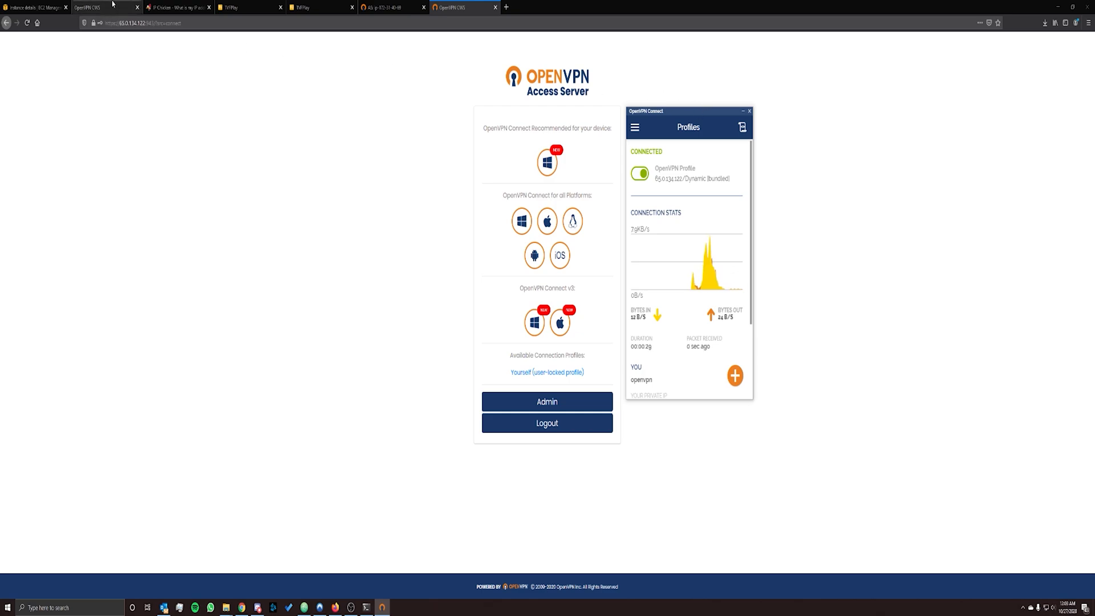
Reload the IP Chicken page to recheck the current IP address and compare it with the EC2 instance's public IPv4 address.
click(177, 7)
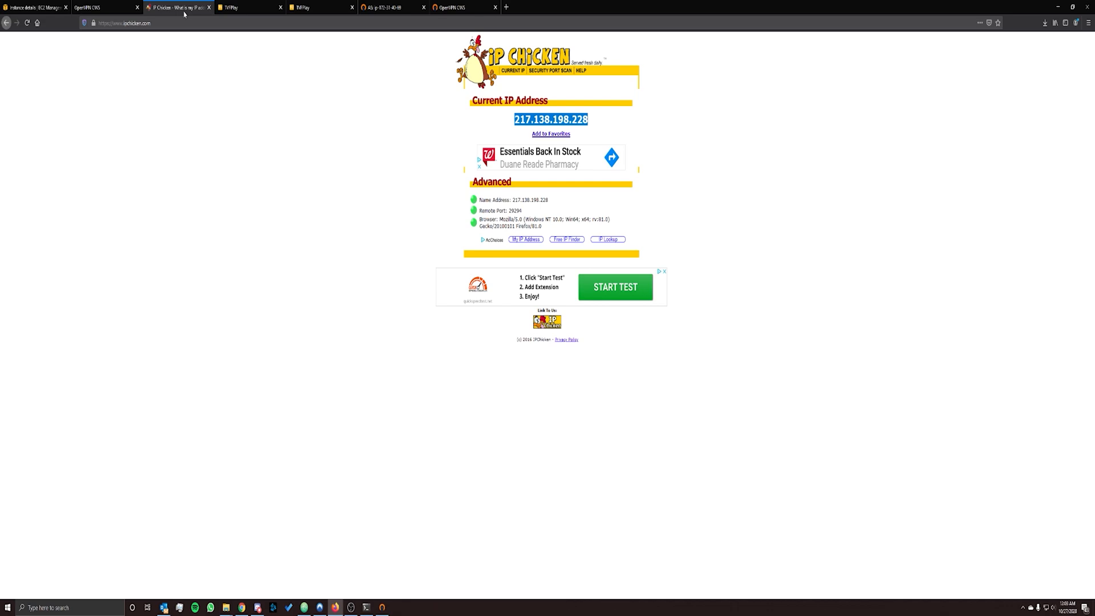
click(504, 122)
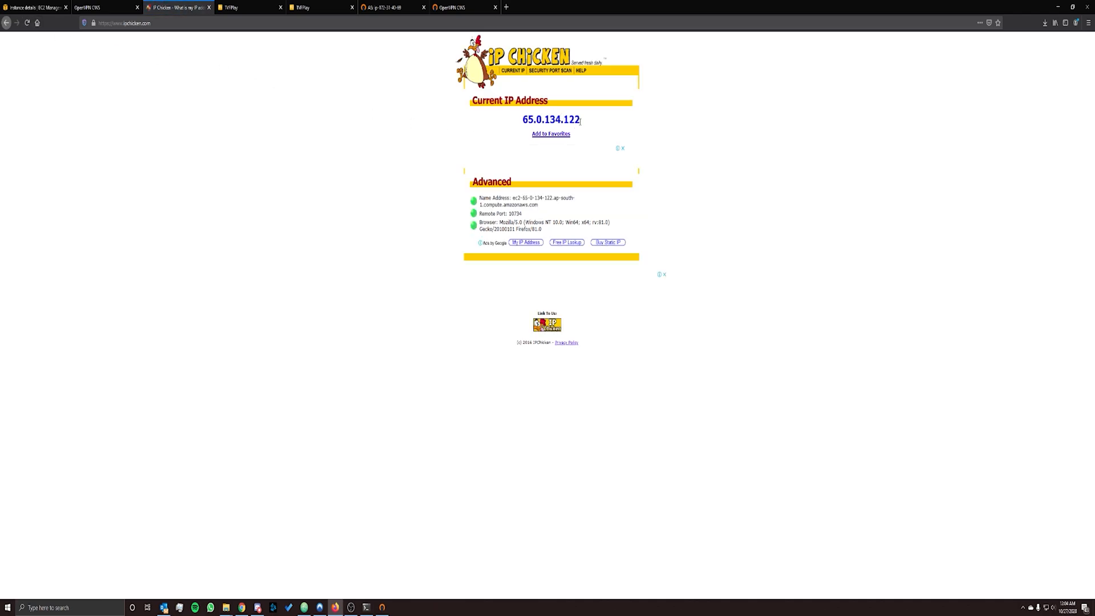
drag(580, 121, 521, 120)
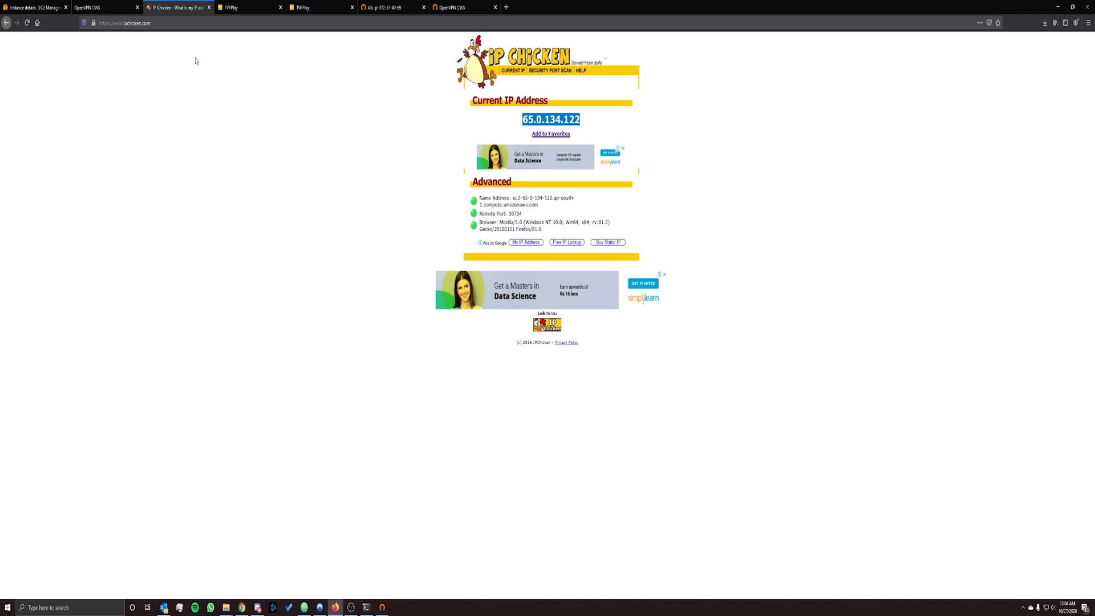
click(34, 7)
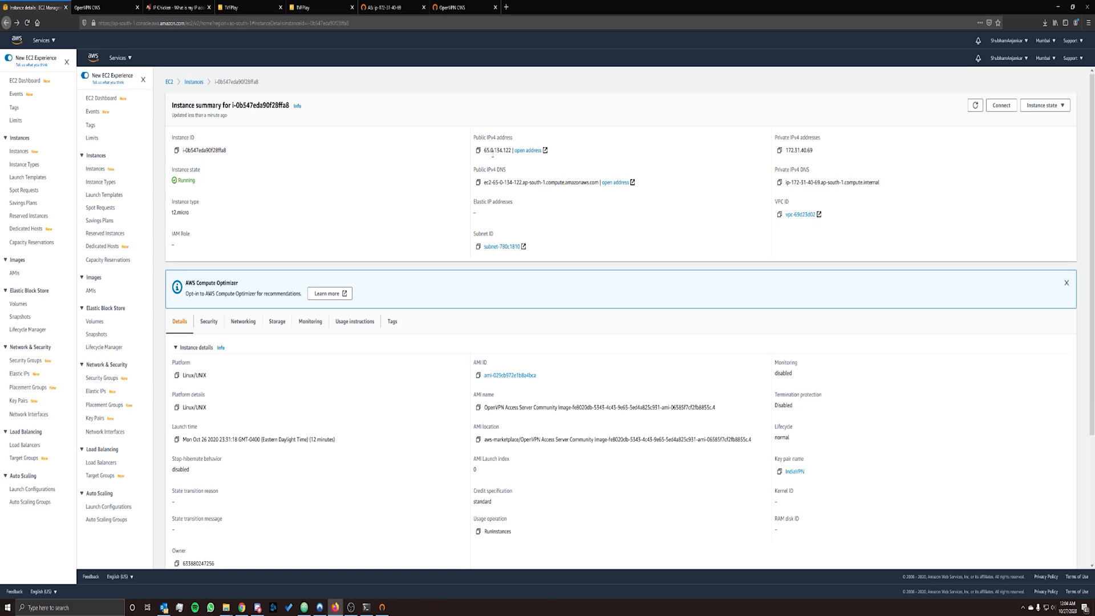
drag(484, 150, 511, 150)
click(489, 150)
drag(511, 150, 482, 150)
Load tvfplay.com in a new browser tab to test access through the VPN and browse to the Originals shows.
click(505, 8)
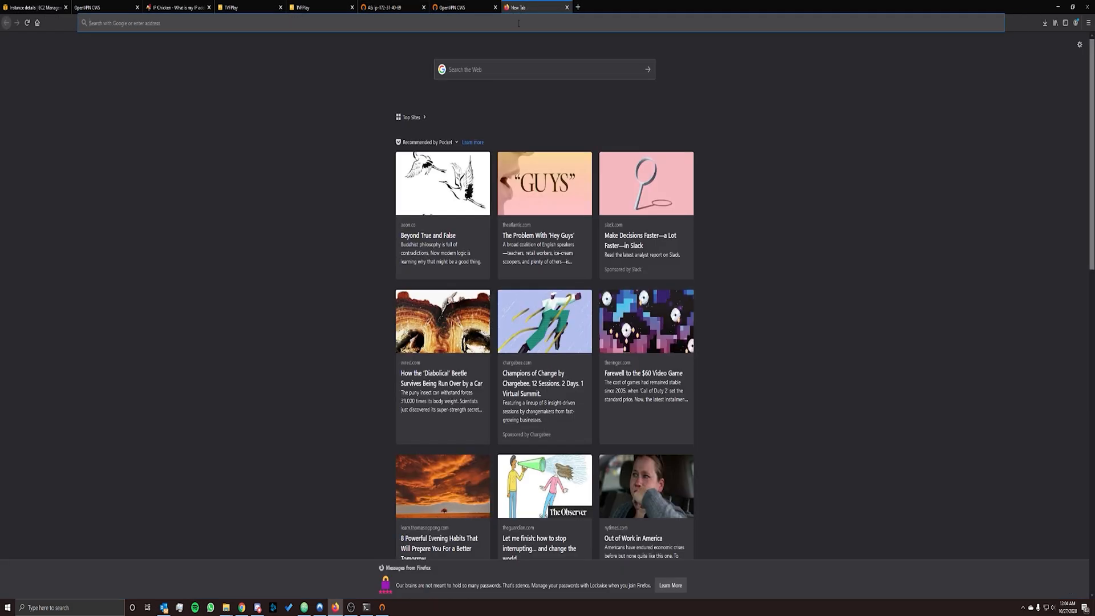
text(tvfplay.com/)
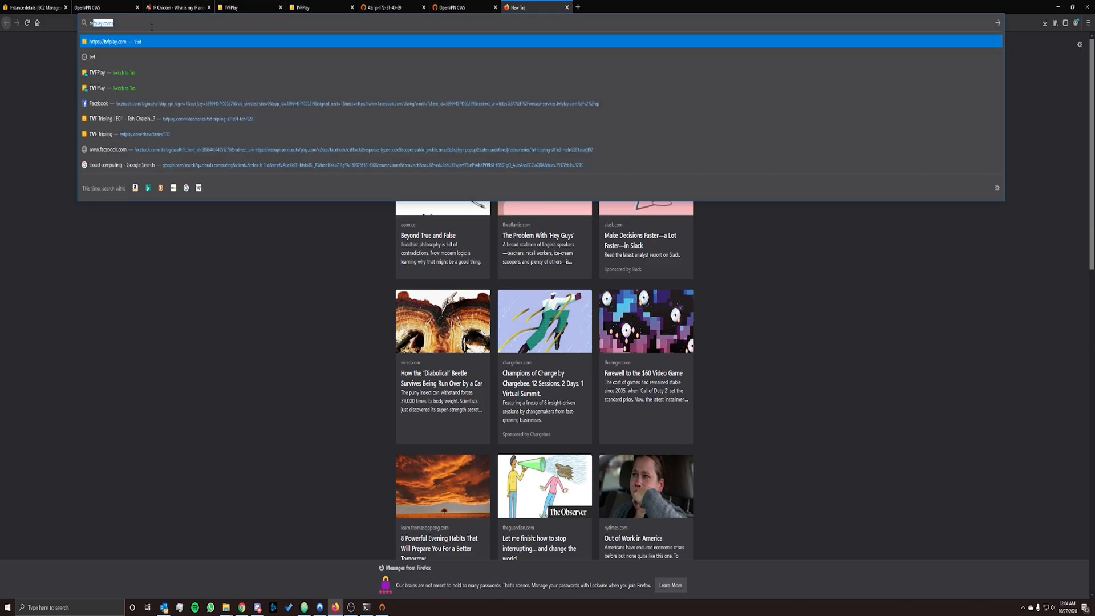
key(Return)
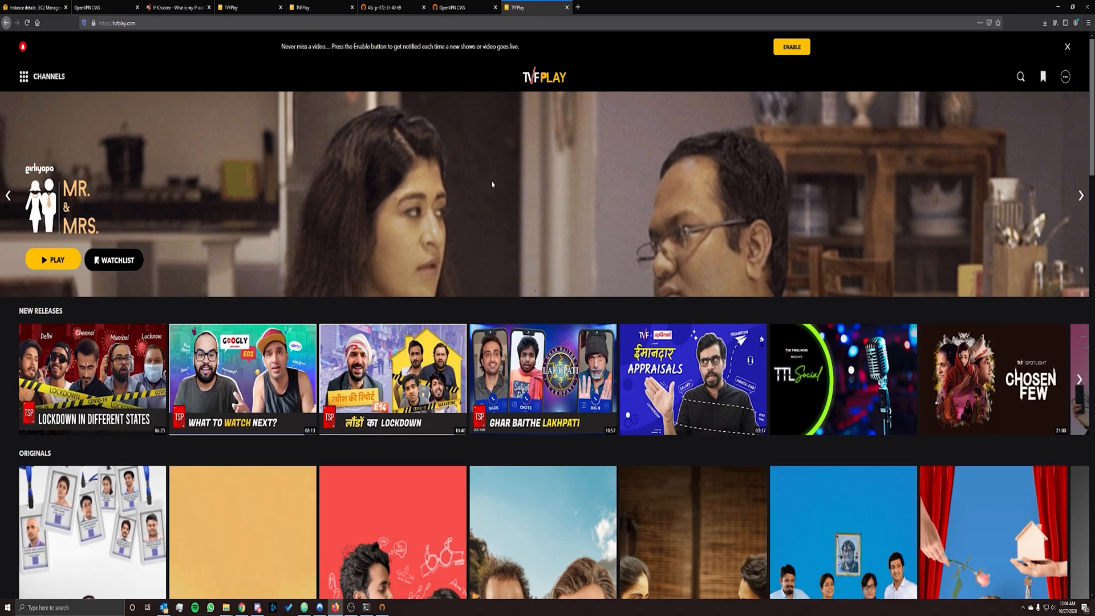
scroll(492, 184, down, 5)
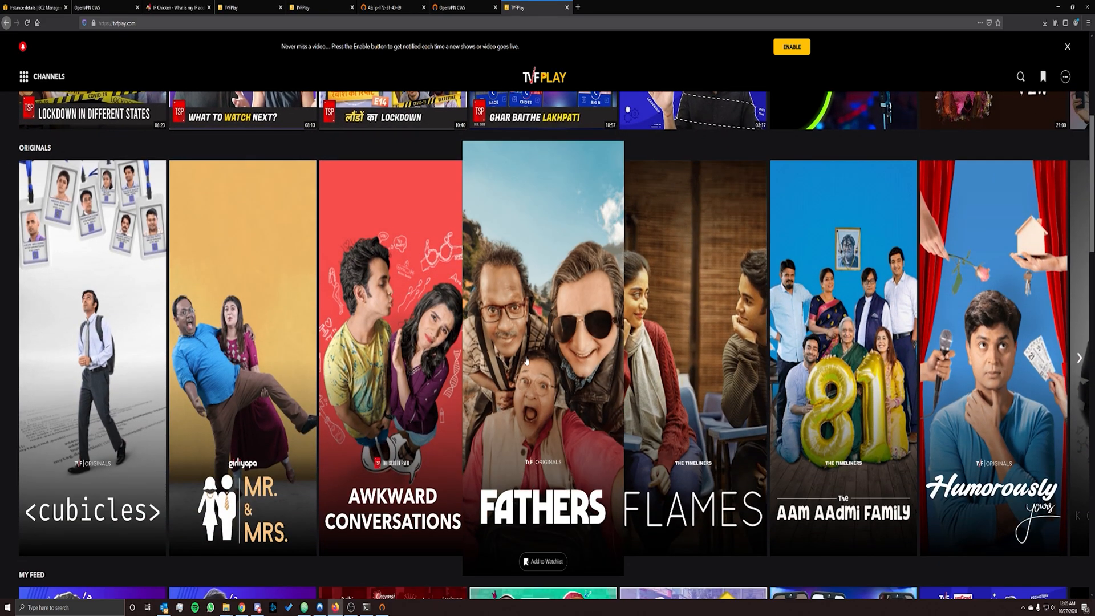